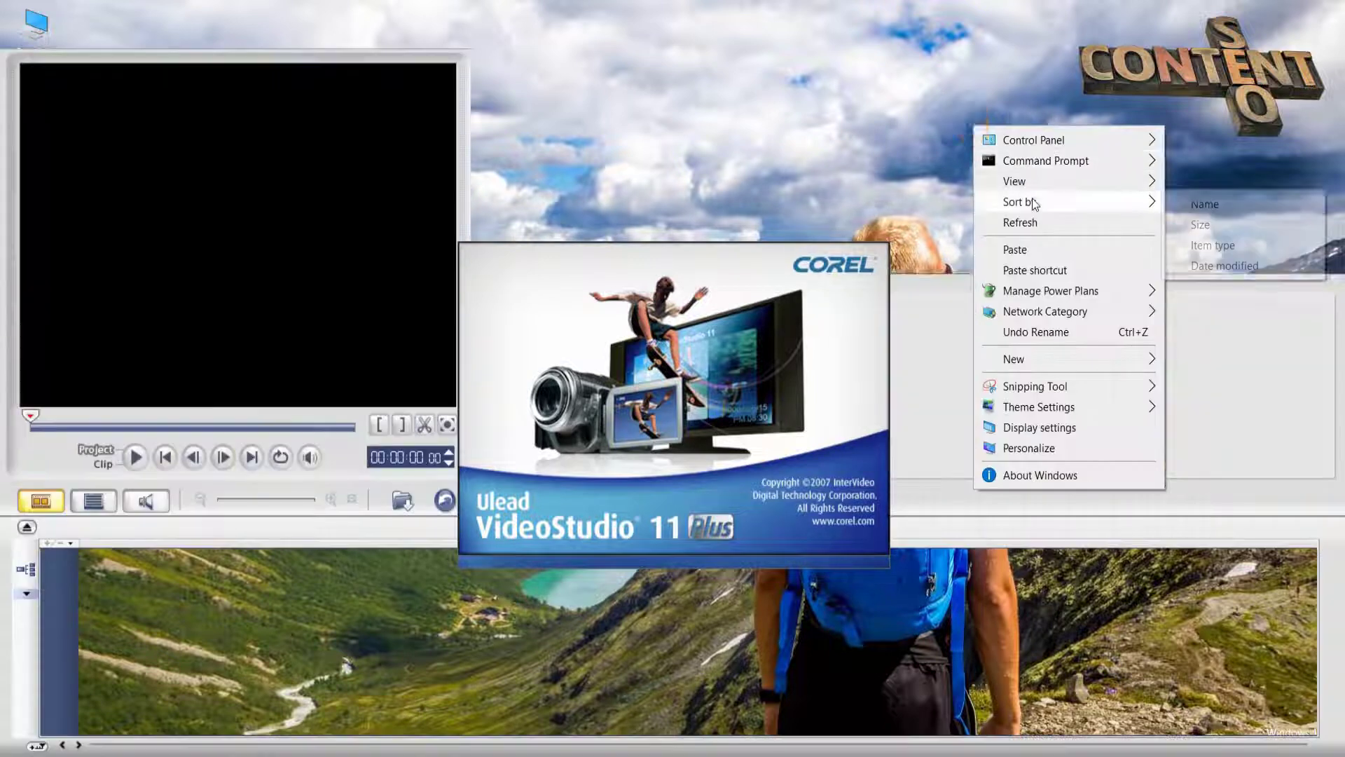
click(1030, 219)
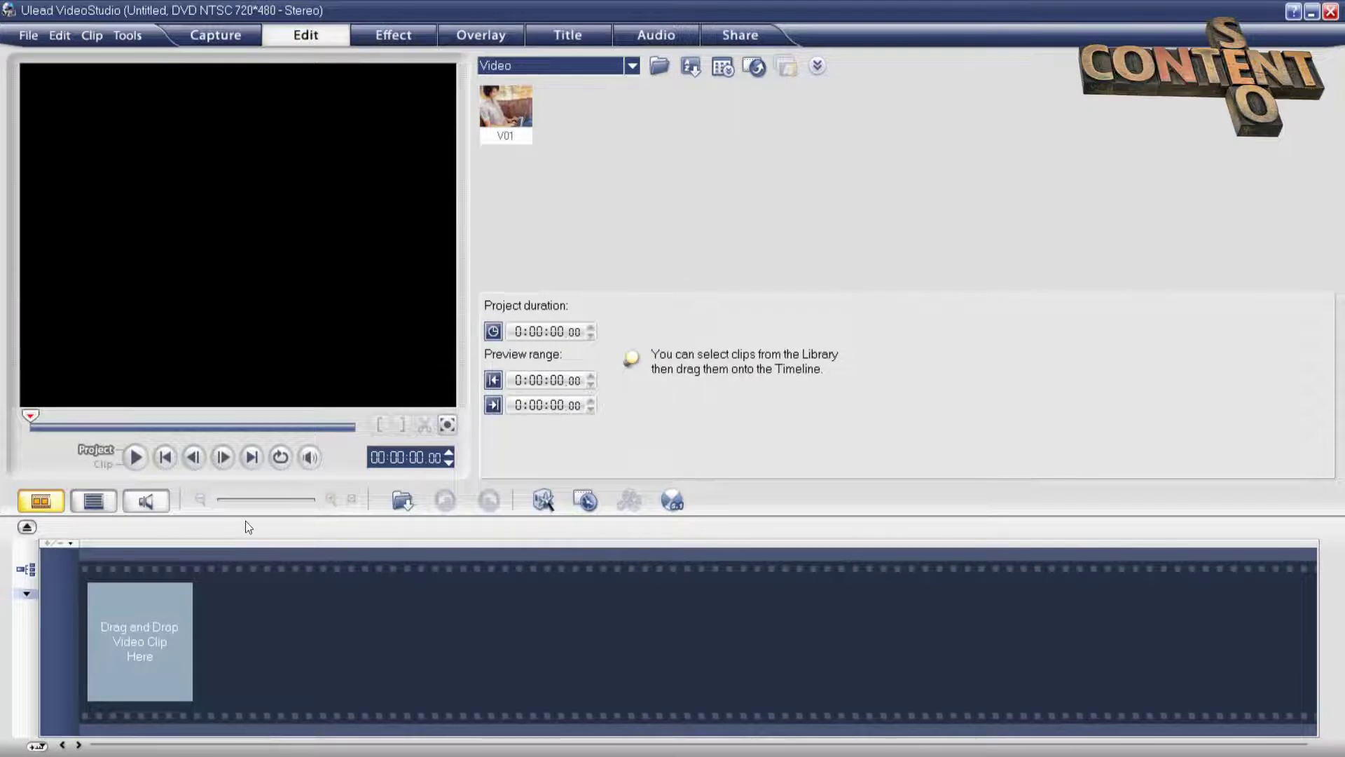
View the capture and import options of the Capture step, and return to the Edit step
click(229, 28)
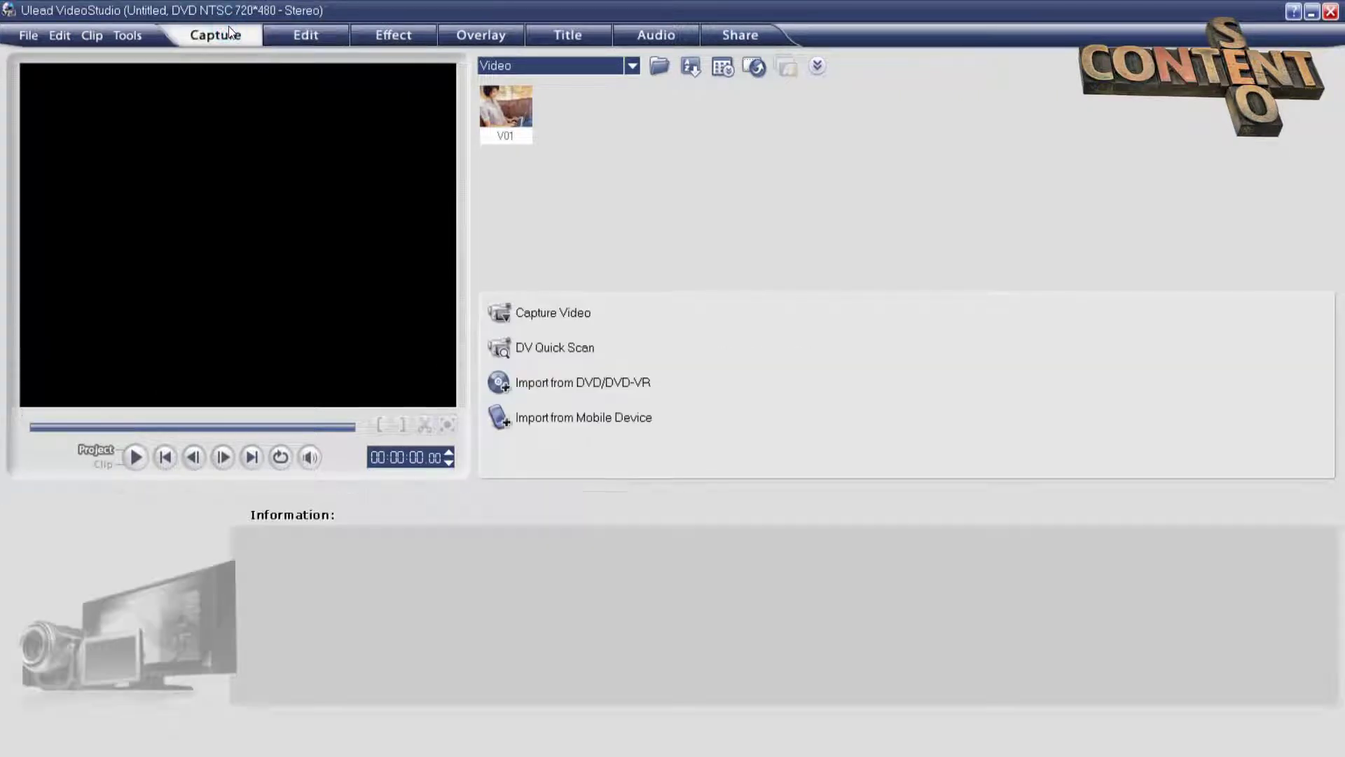
click(318, 35)
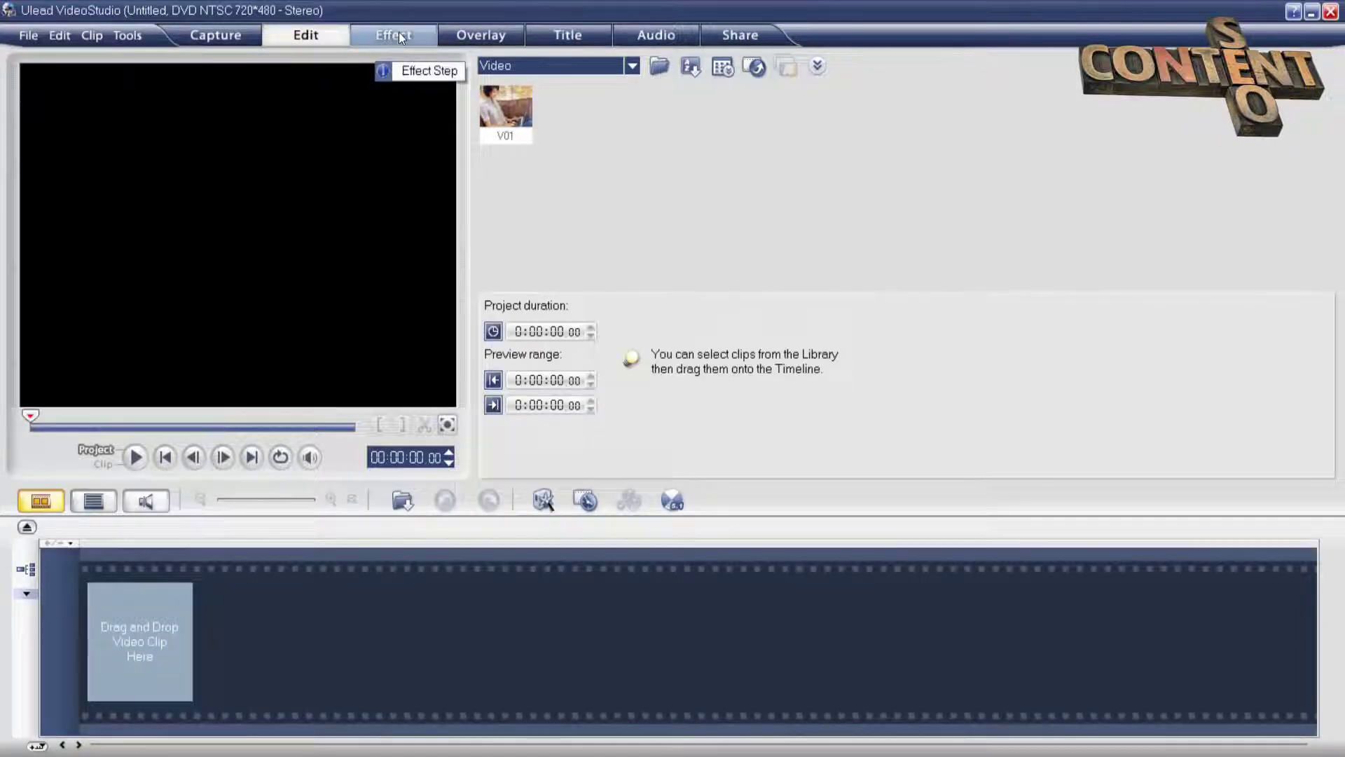
Browse the Wipe, Stretch and Slide transition categories in the Effect step's library
click(400, 36)
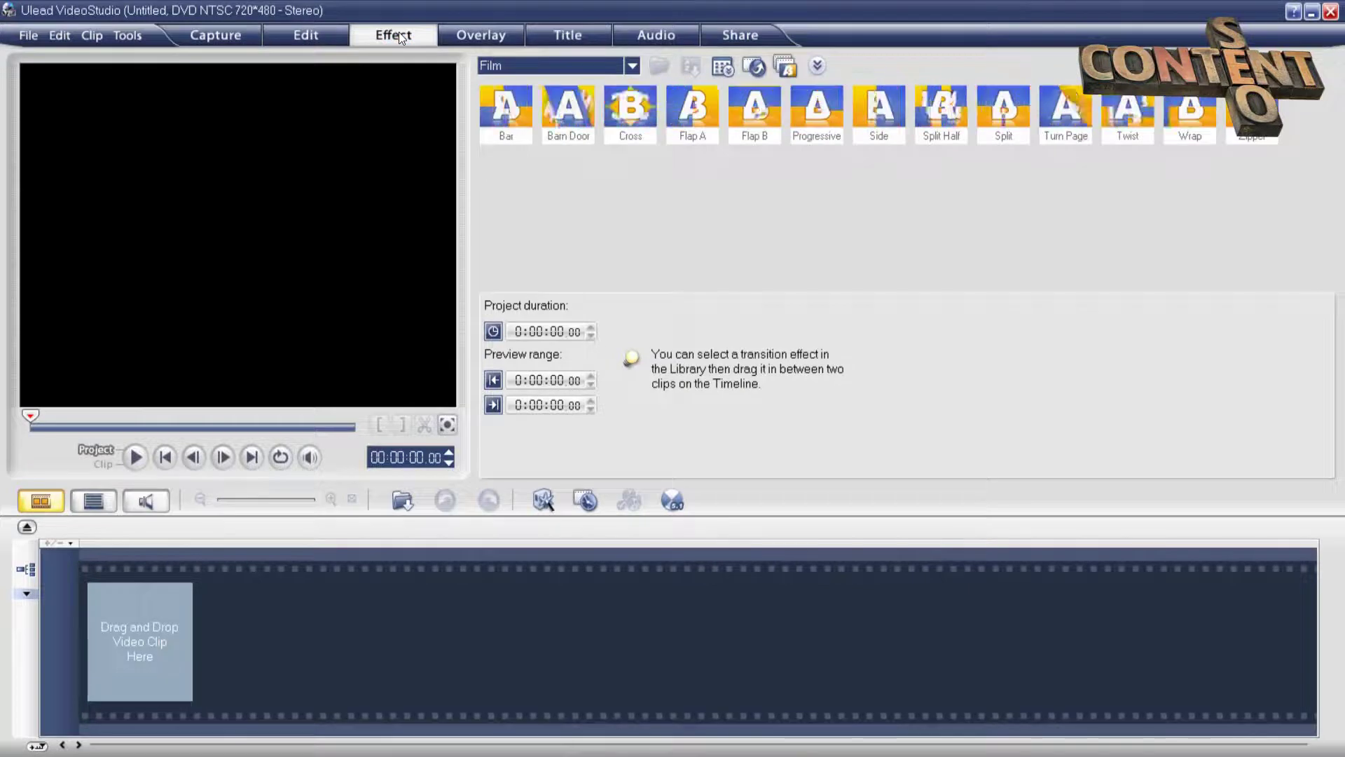
click(633, 66)
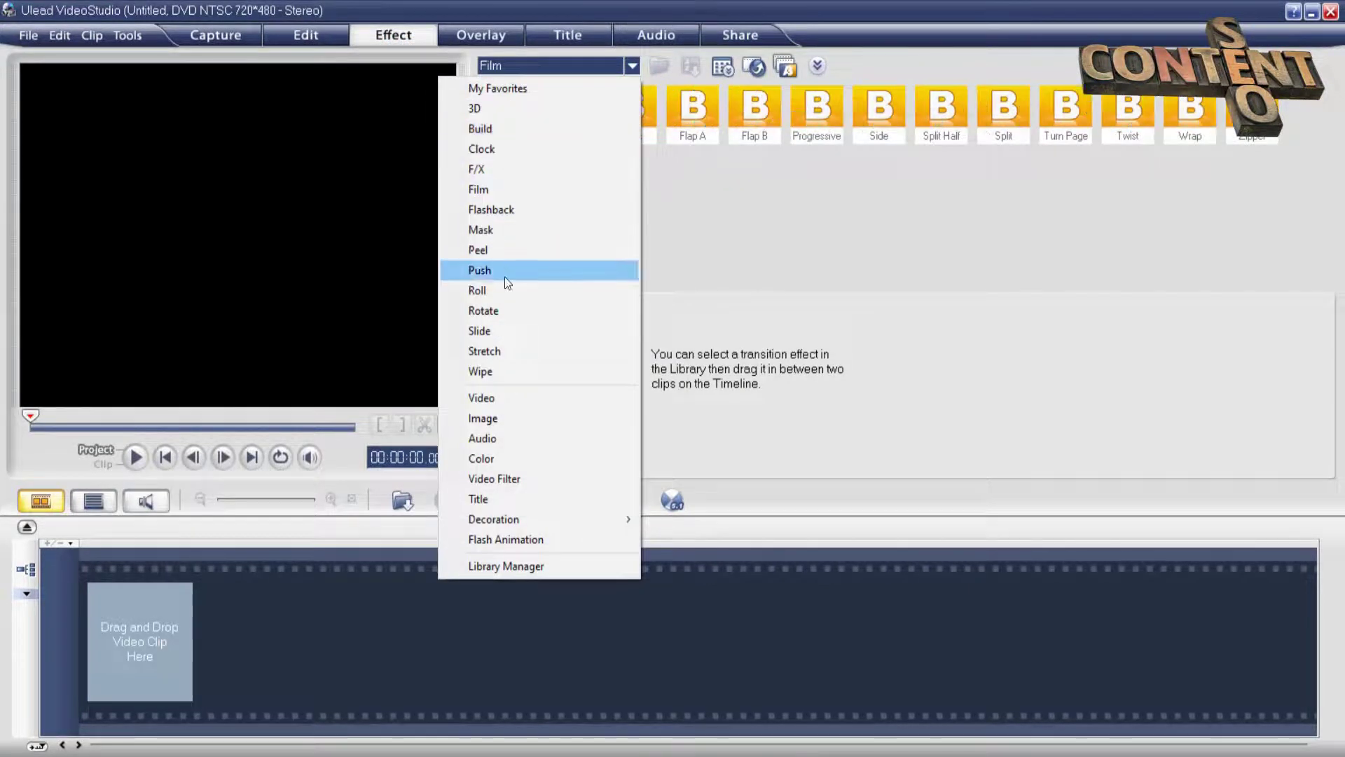
click(489, 371)
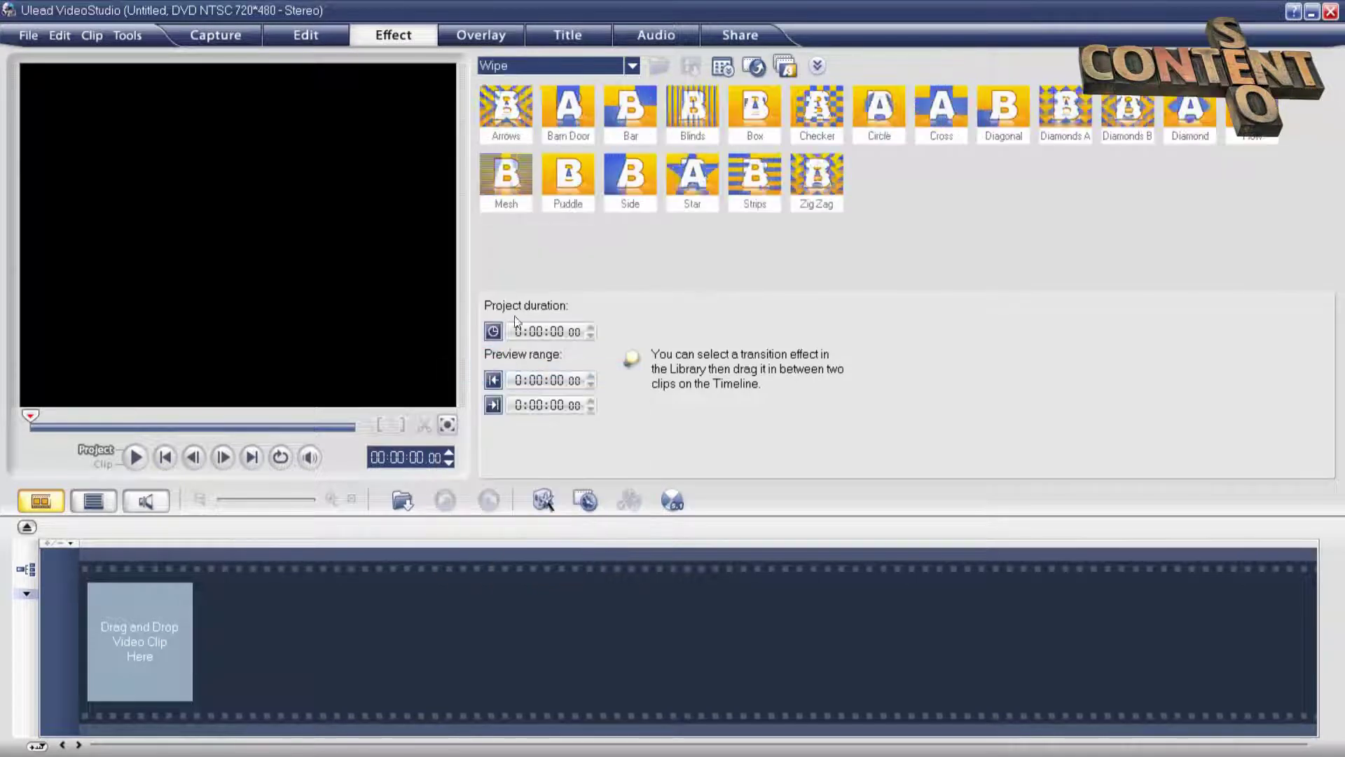
click(616, 66)
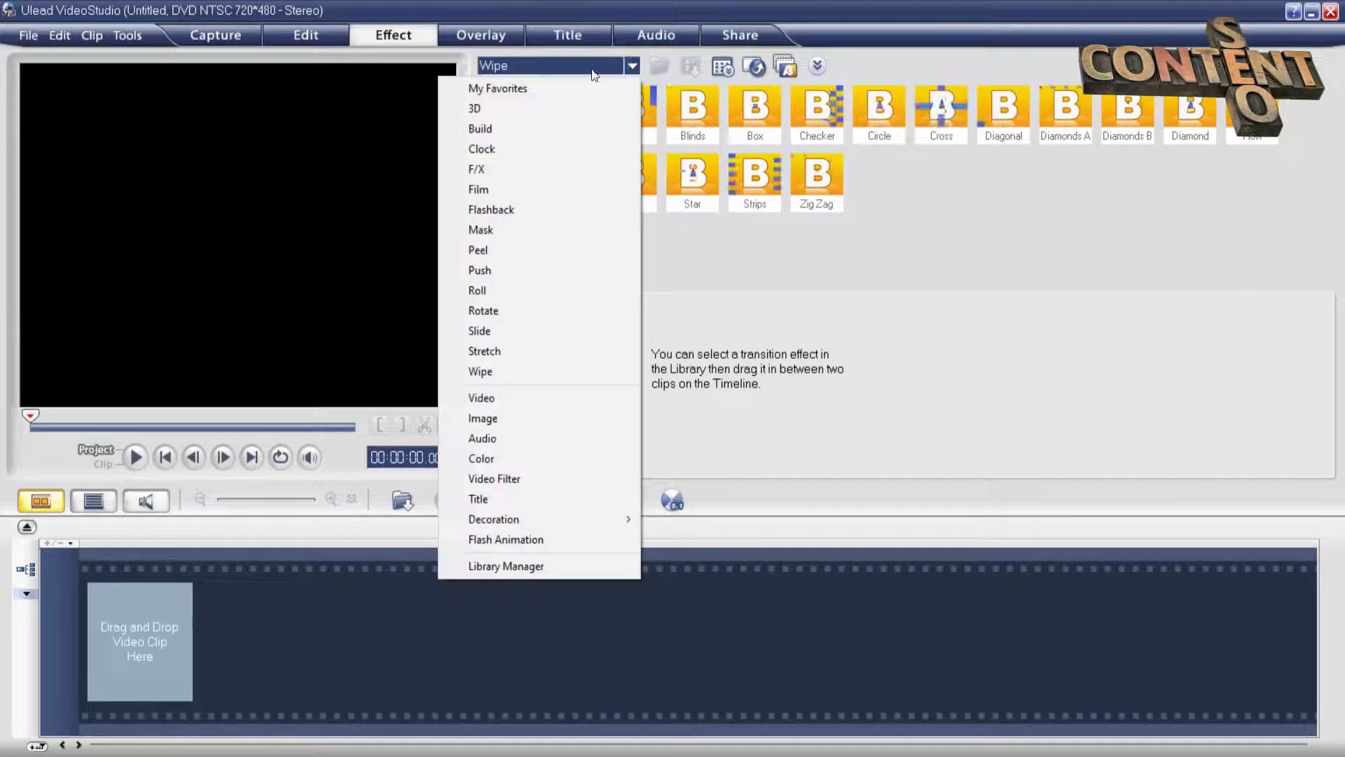
click(493, 351)
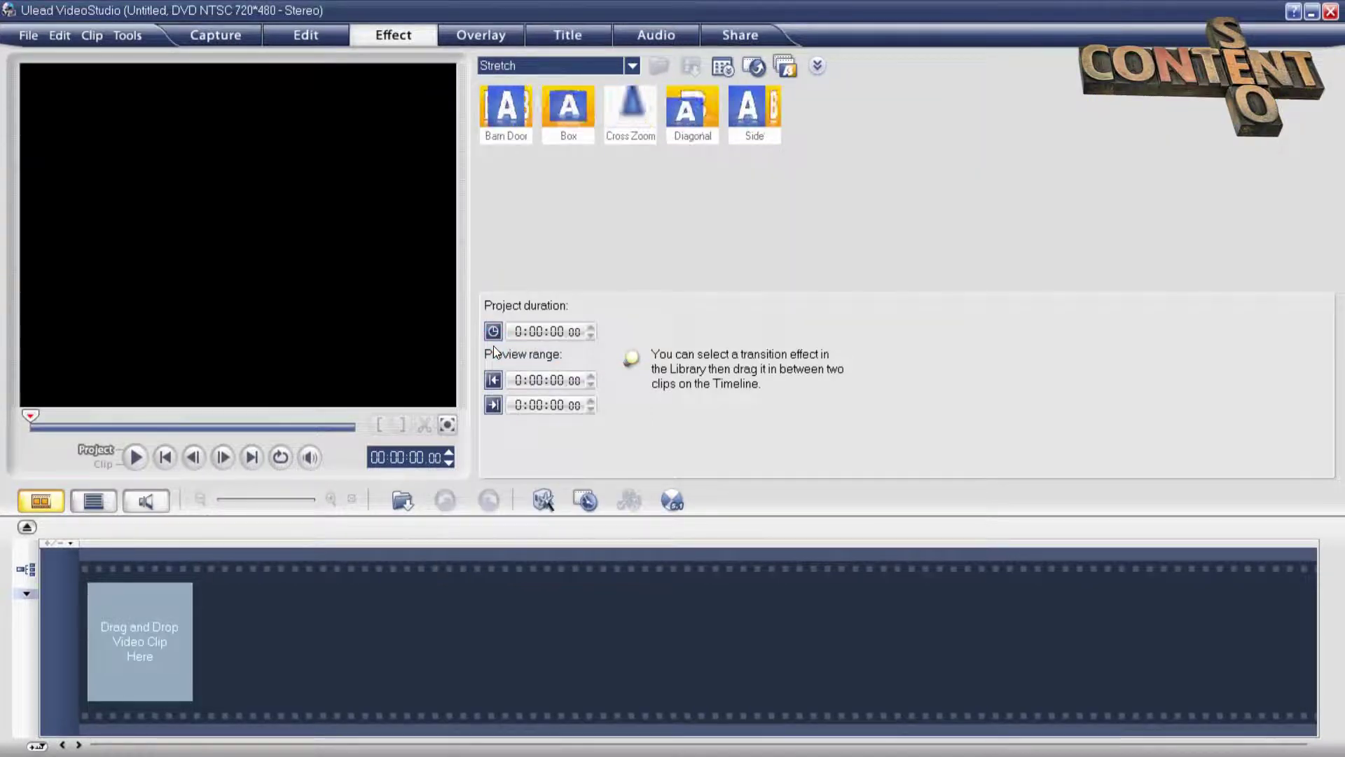
click(632, 66)
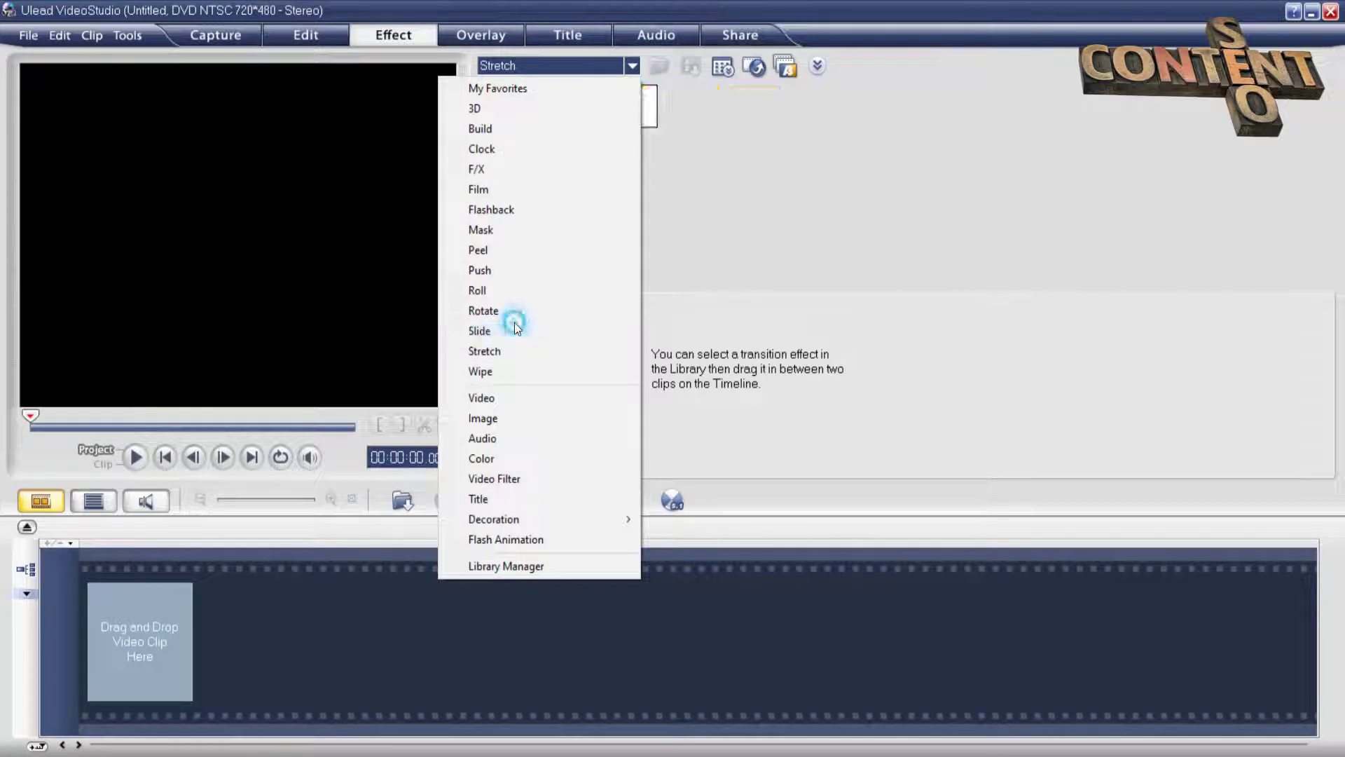
click(515, 324)
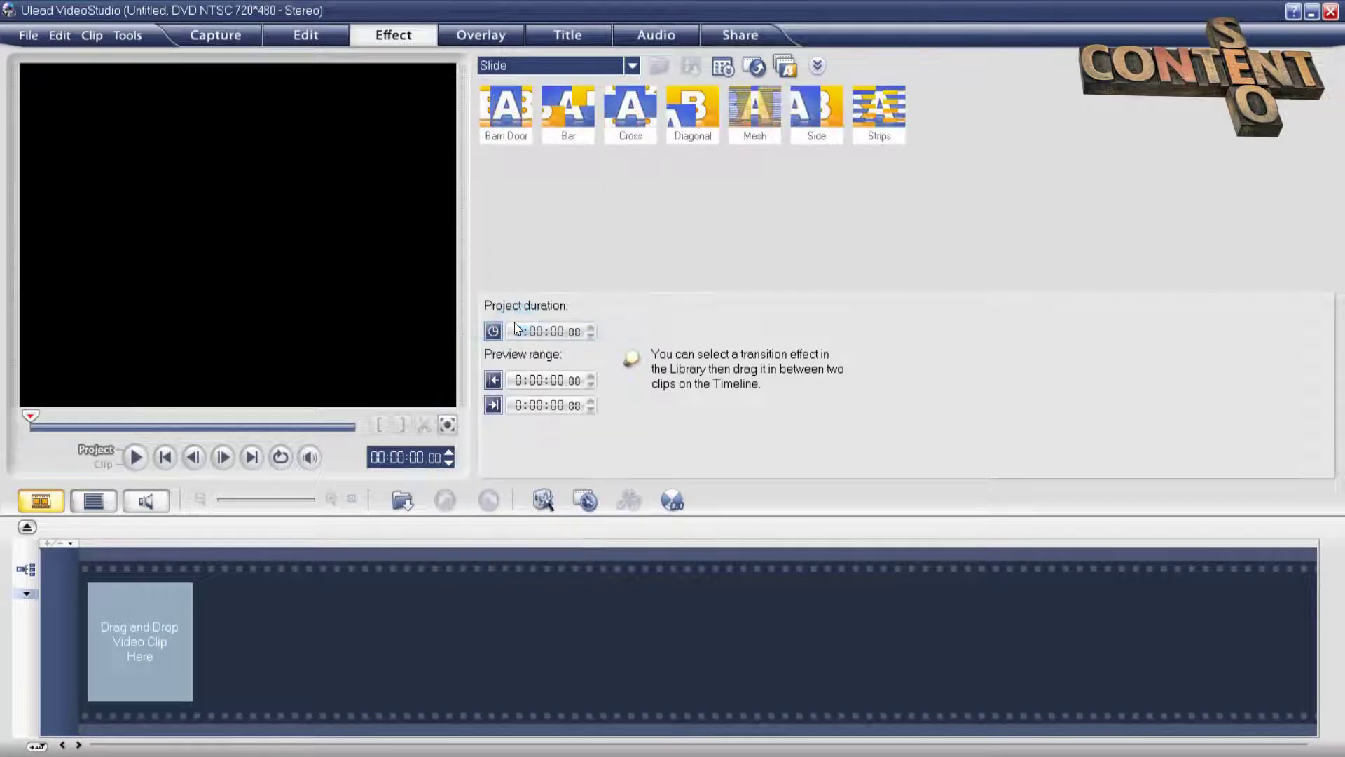
Browse the Rotate, Roll and Flashback transition categories in the effect library
click(631, 66)
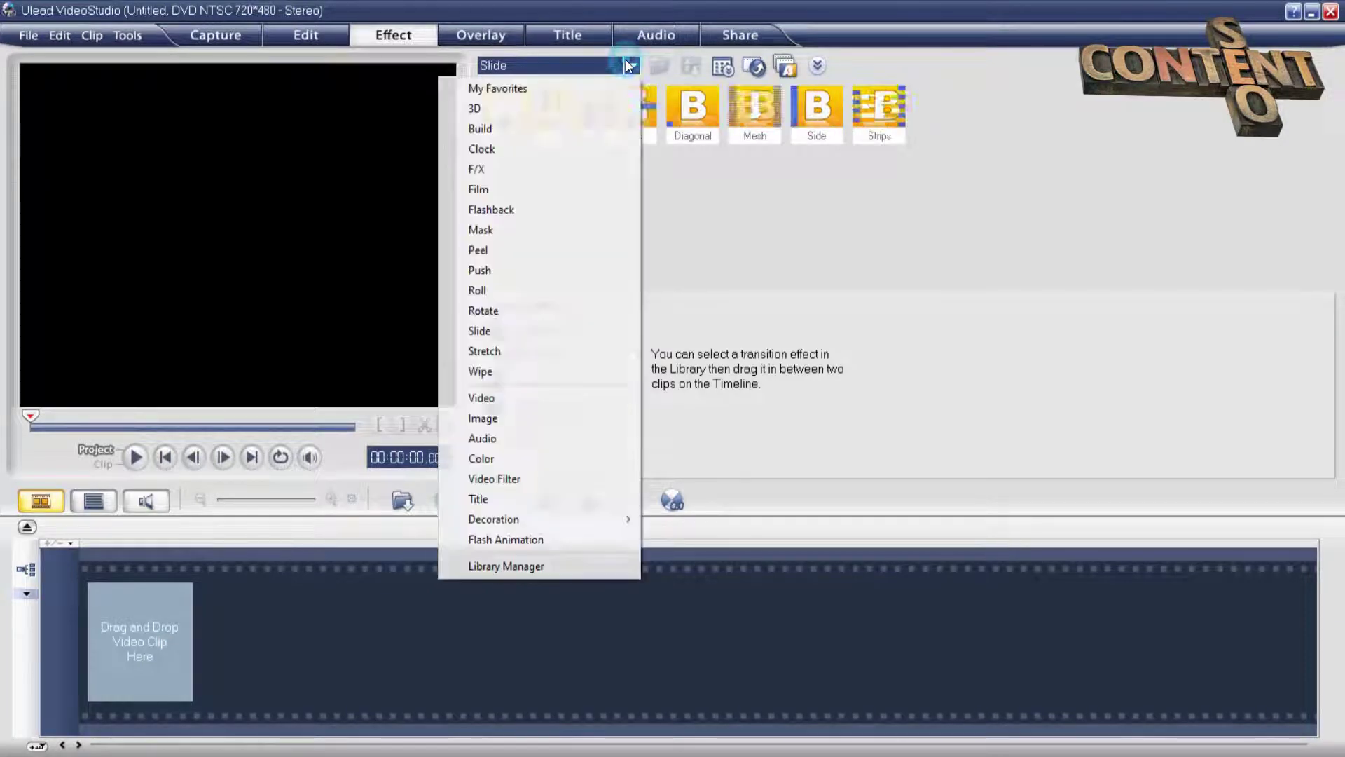
click(506, 311)
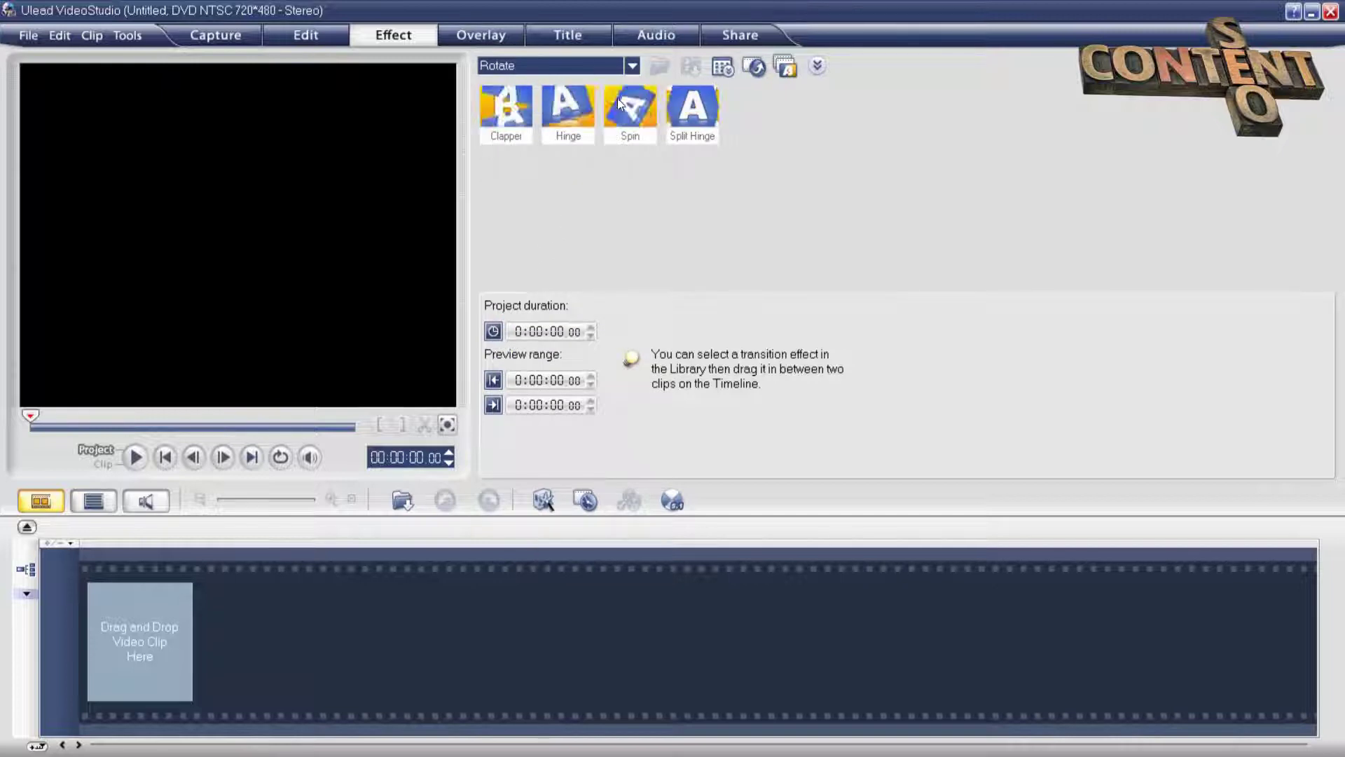
click(633, 66)
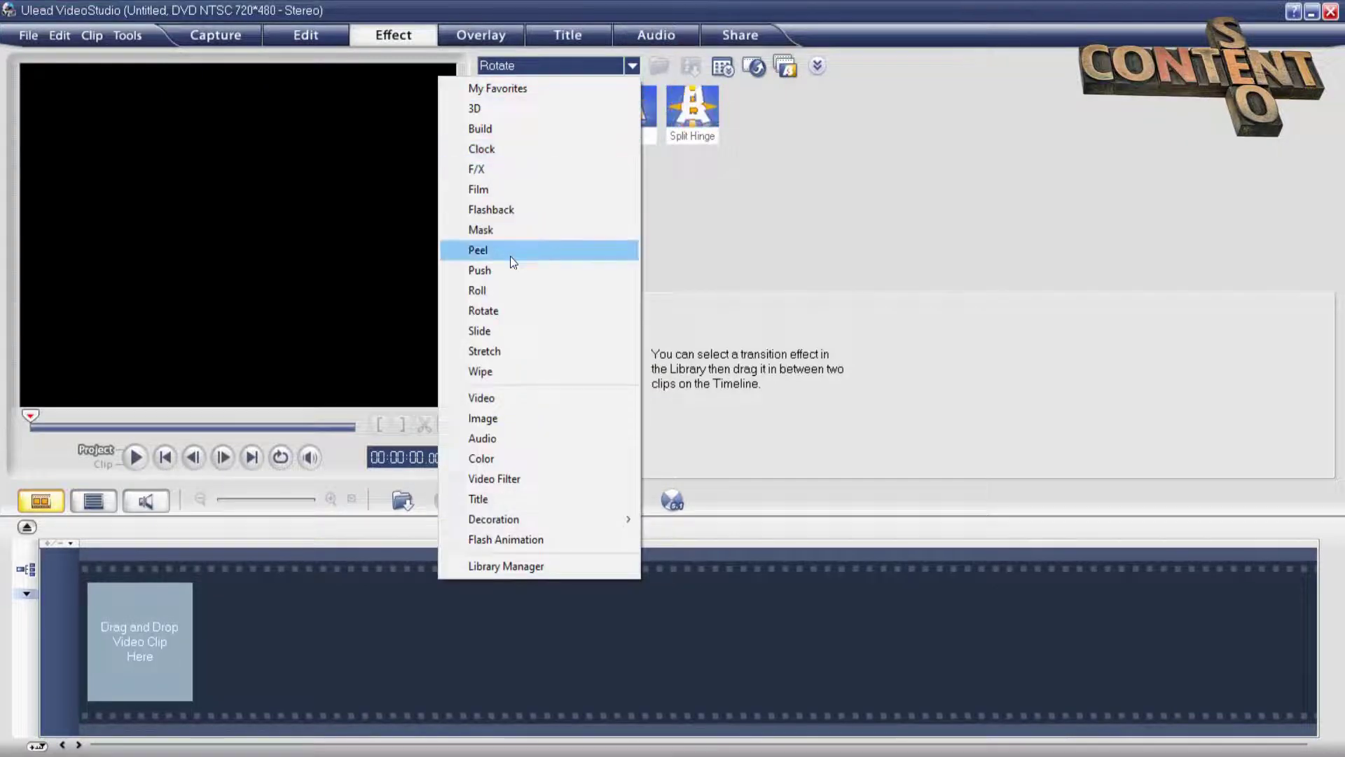
click(494, 290)
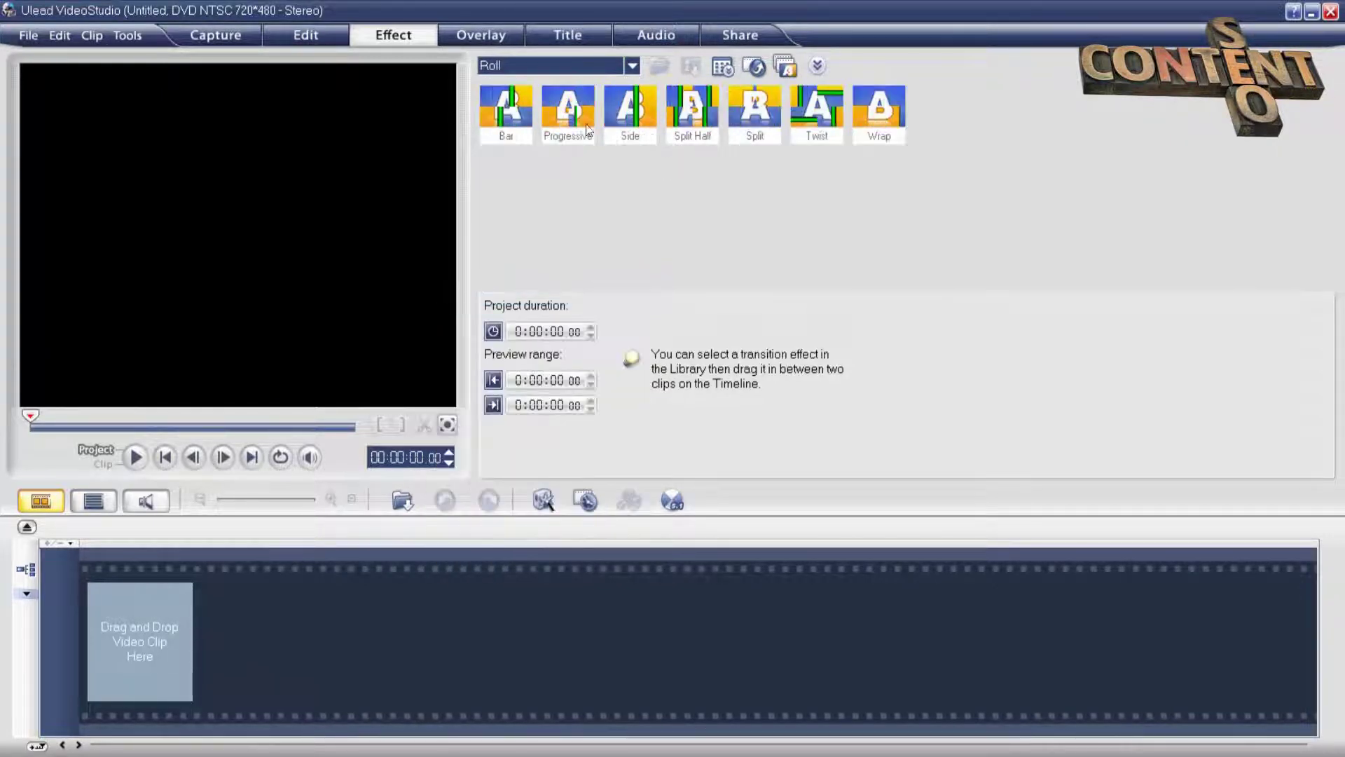
click(608, 67)
click(510, 203)
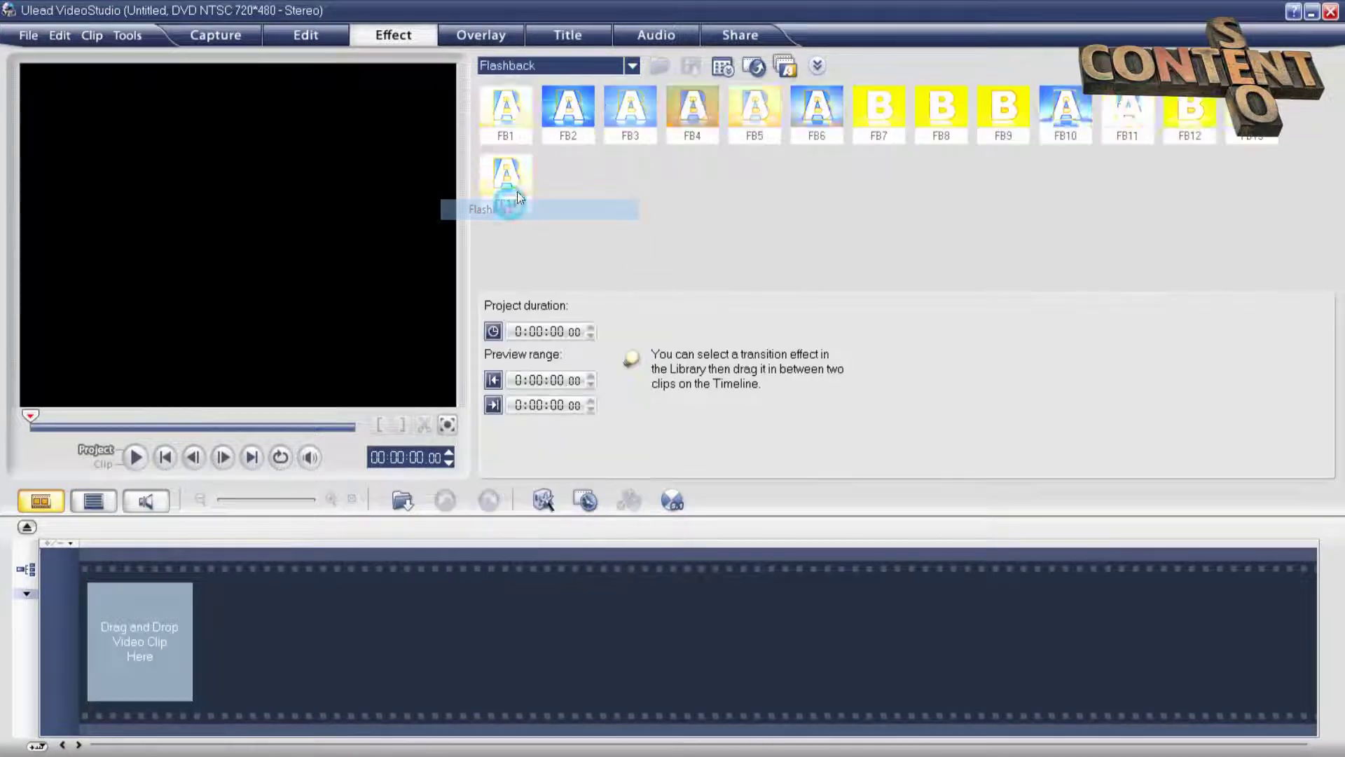
Browse the Mask, Film, Build and 3D transition categories in the effect library
click(630, 67)
click(507, 229)
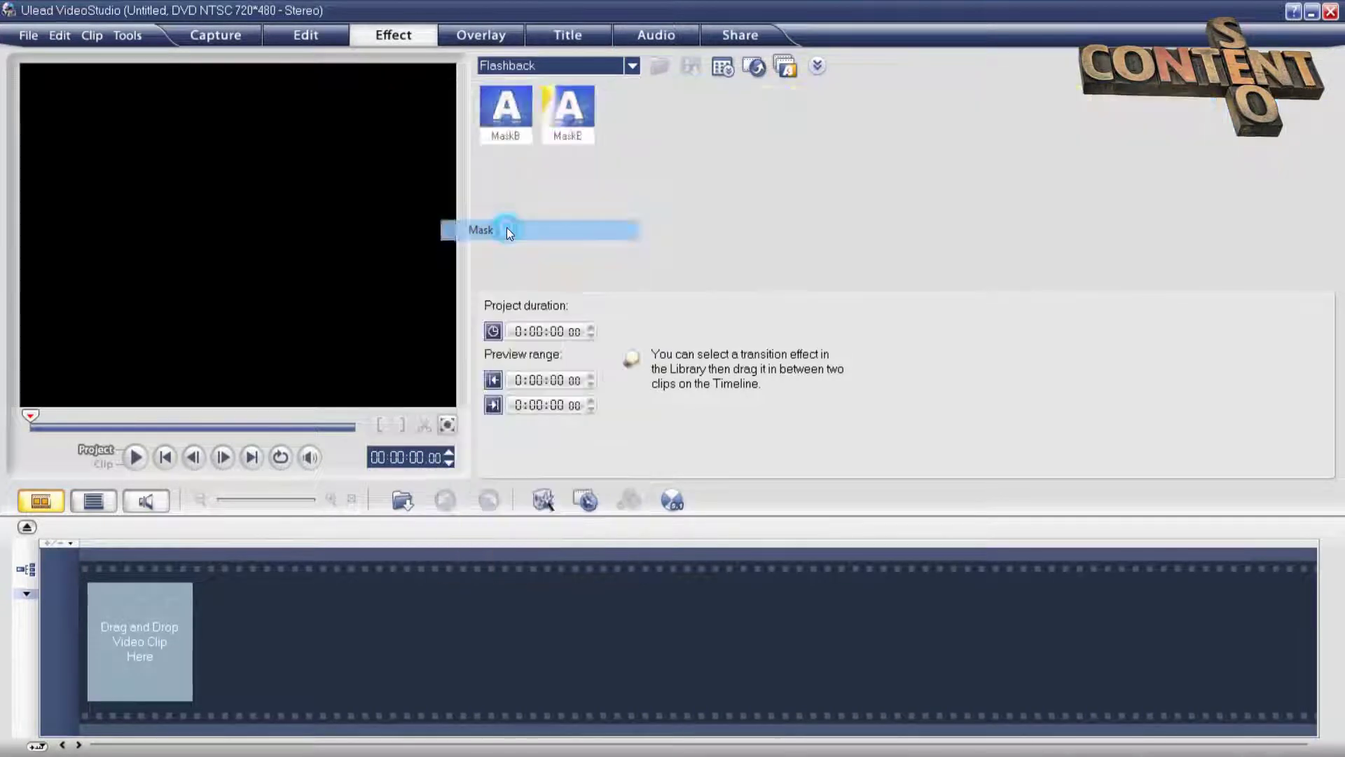
click(630, 67)
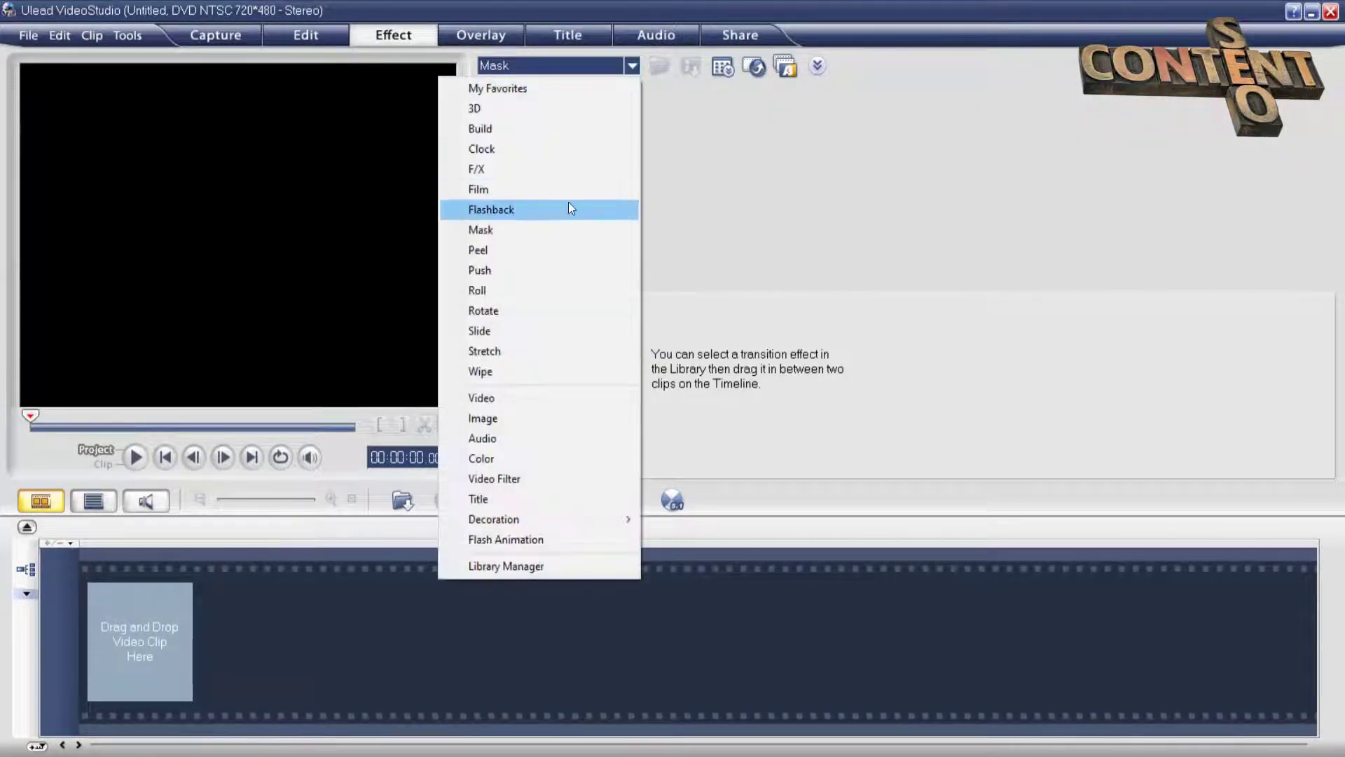
click(561, 188)
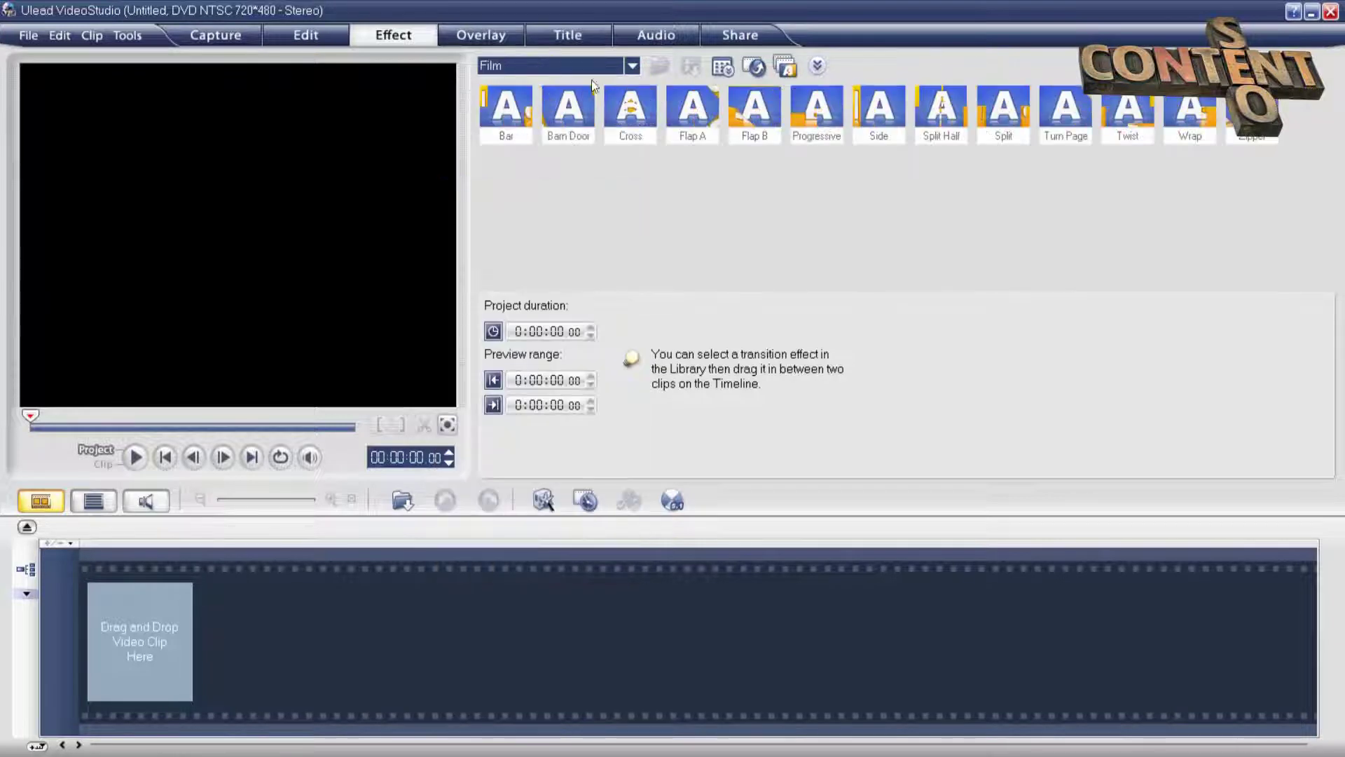
click(496, 123)
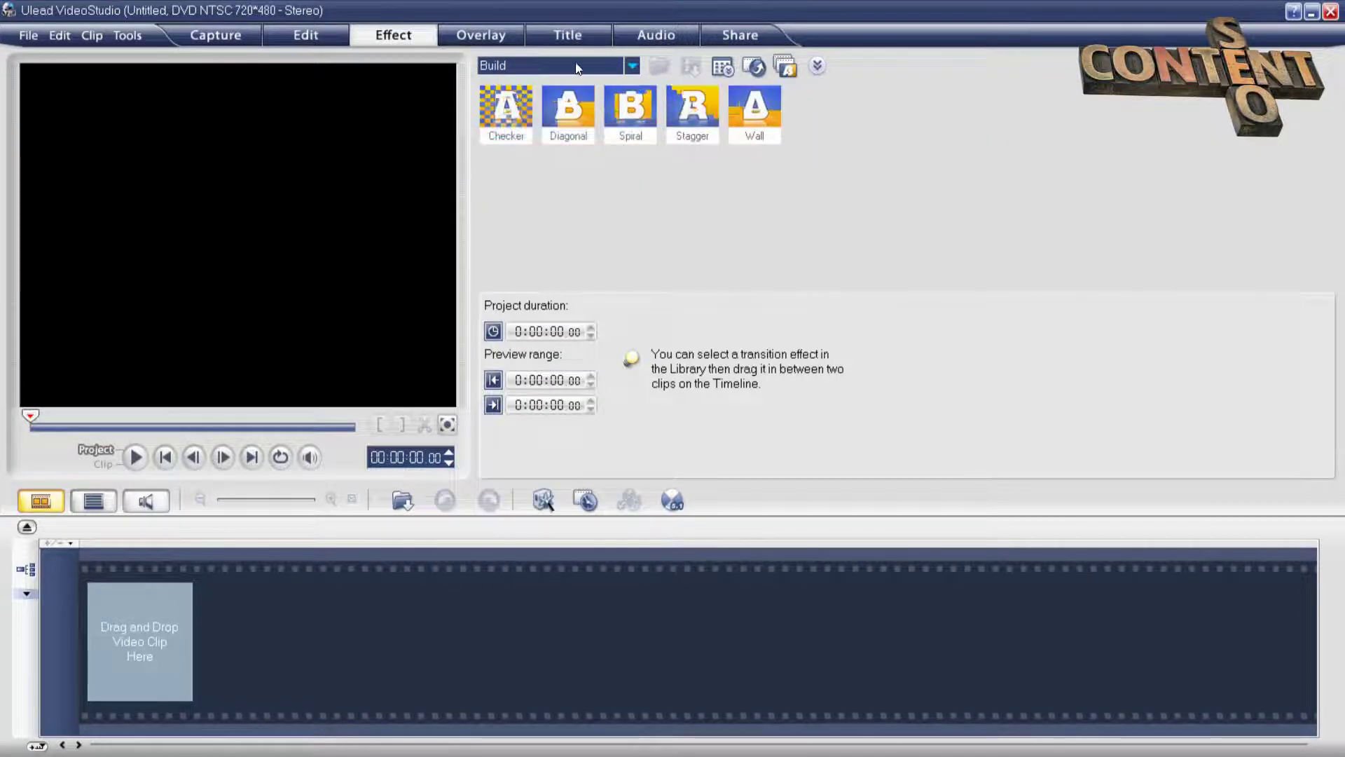
click(575, 61)
click(503, 110)
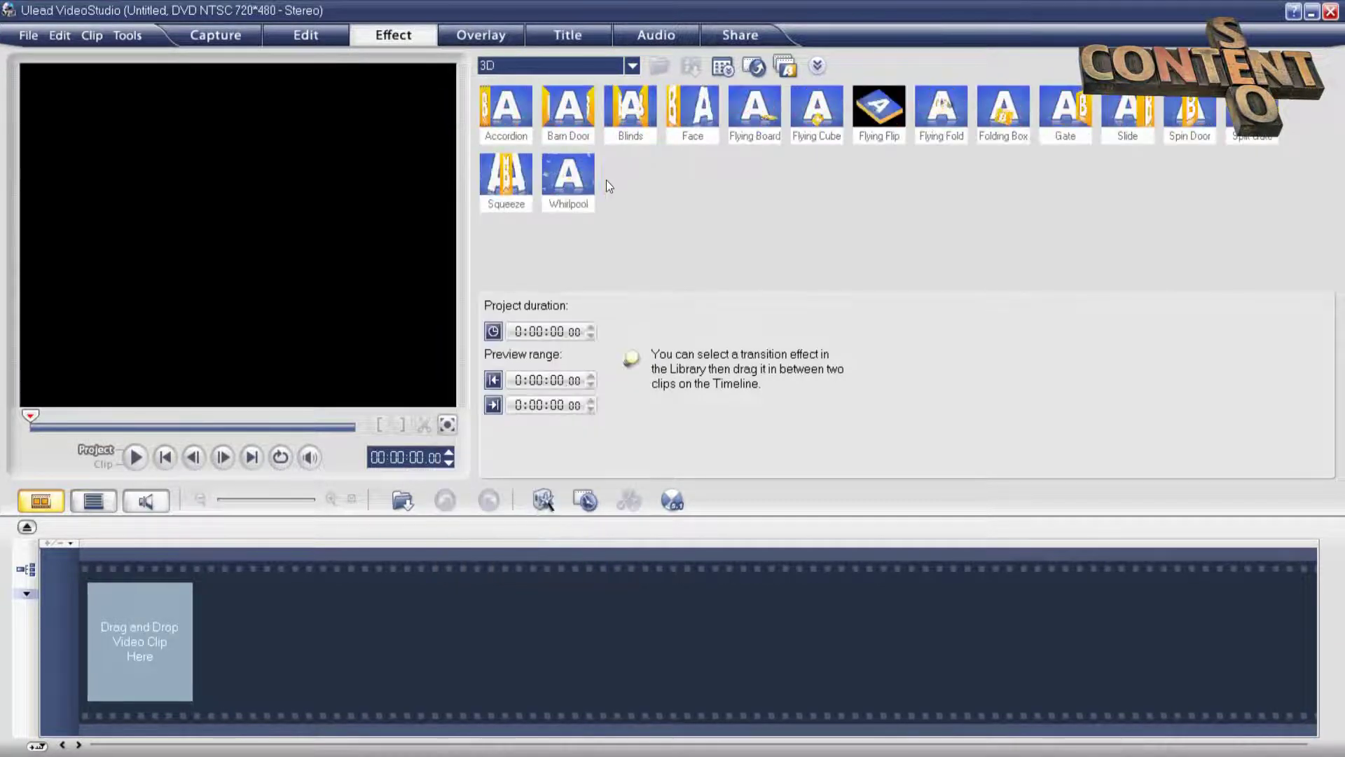
View the Overlay step, and preview the KIDS PARTY, THE VIDEOSTUDIO DIRECTOR'S CUT and WAR OF THE WORLDS presets in the Title step
click(475, 35)
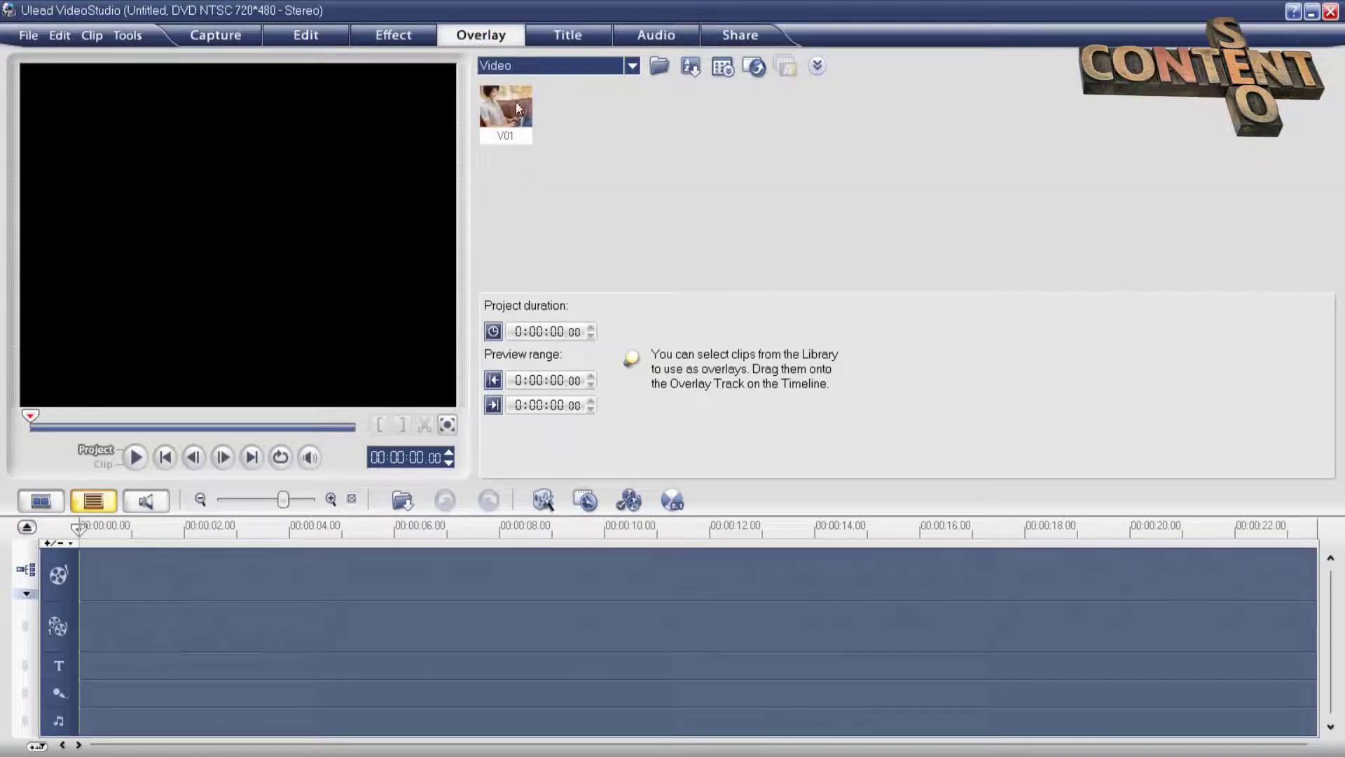
click(560, 39)
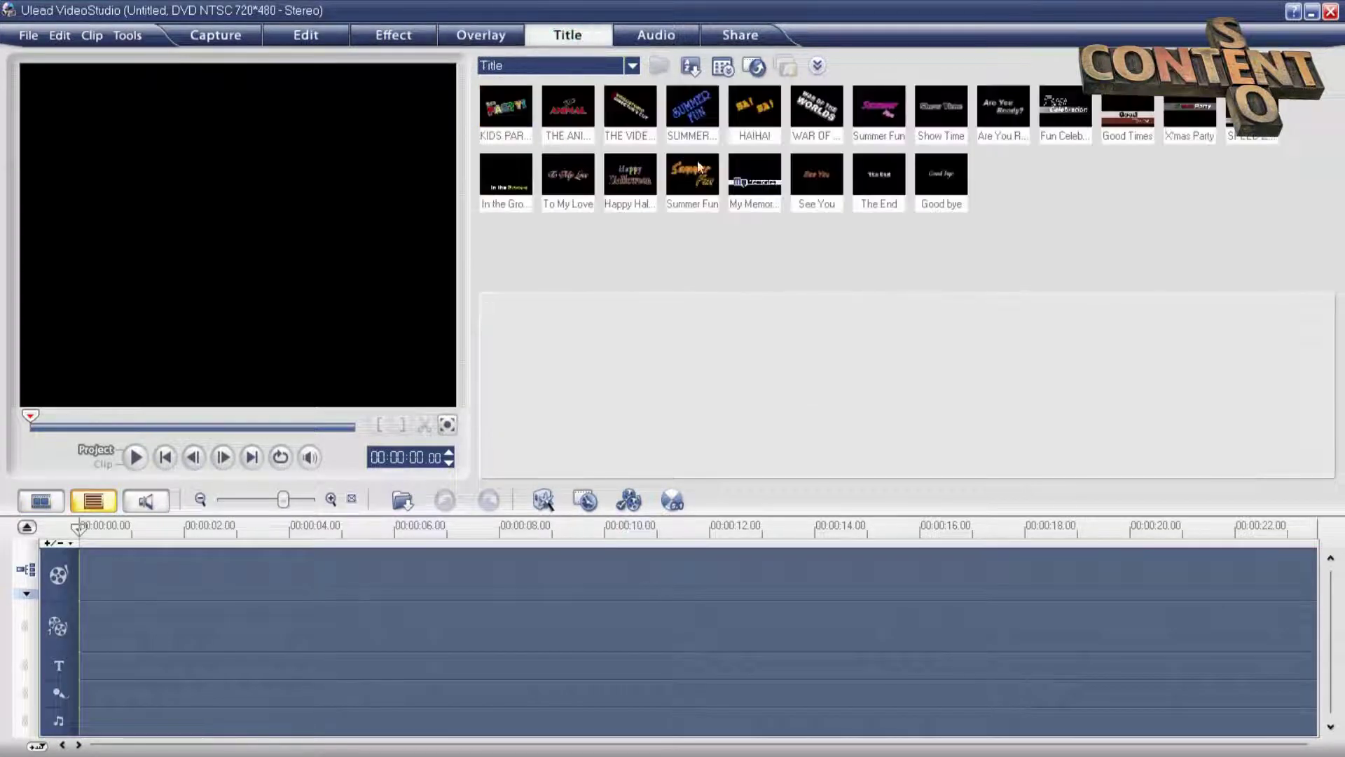
click(515, 108)
click(136, 458)
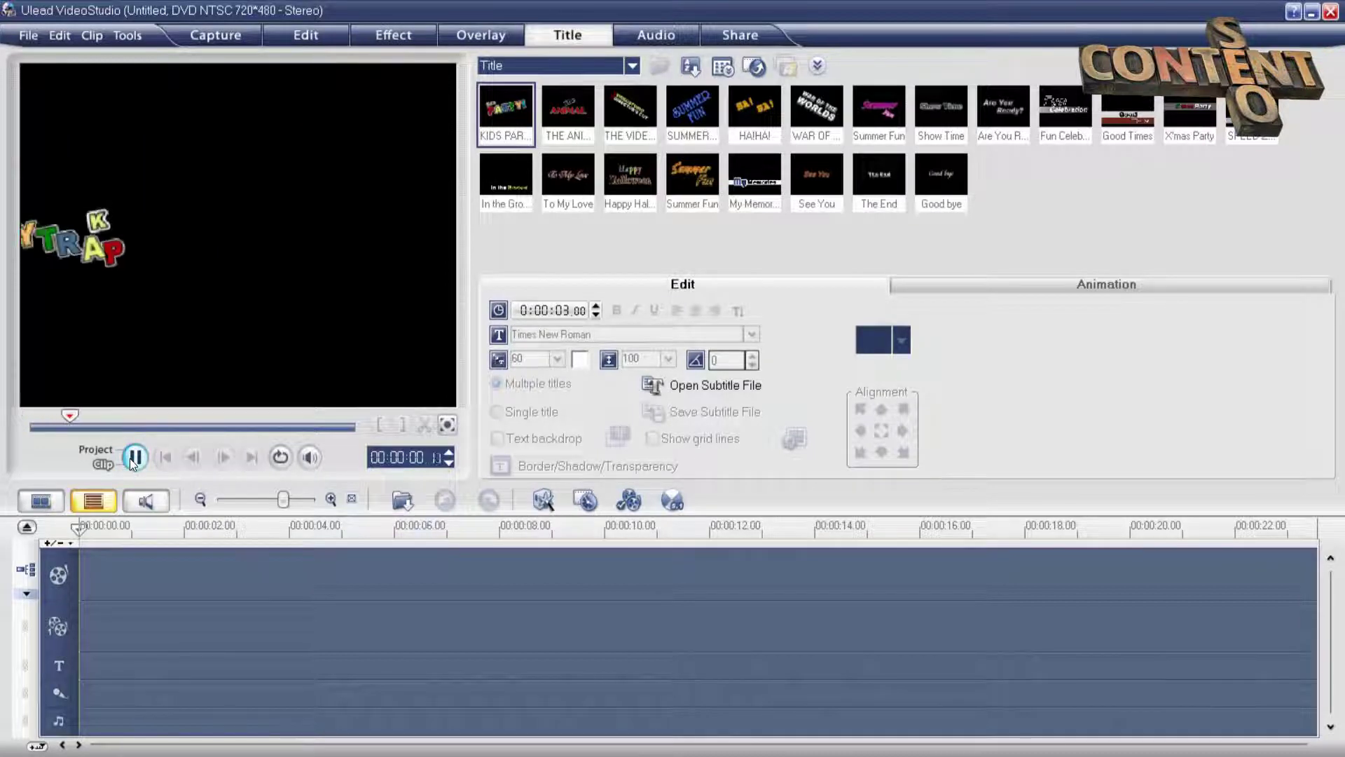
click(629, 121)
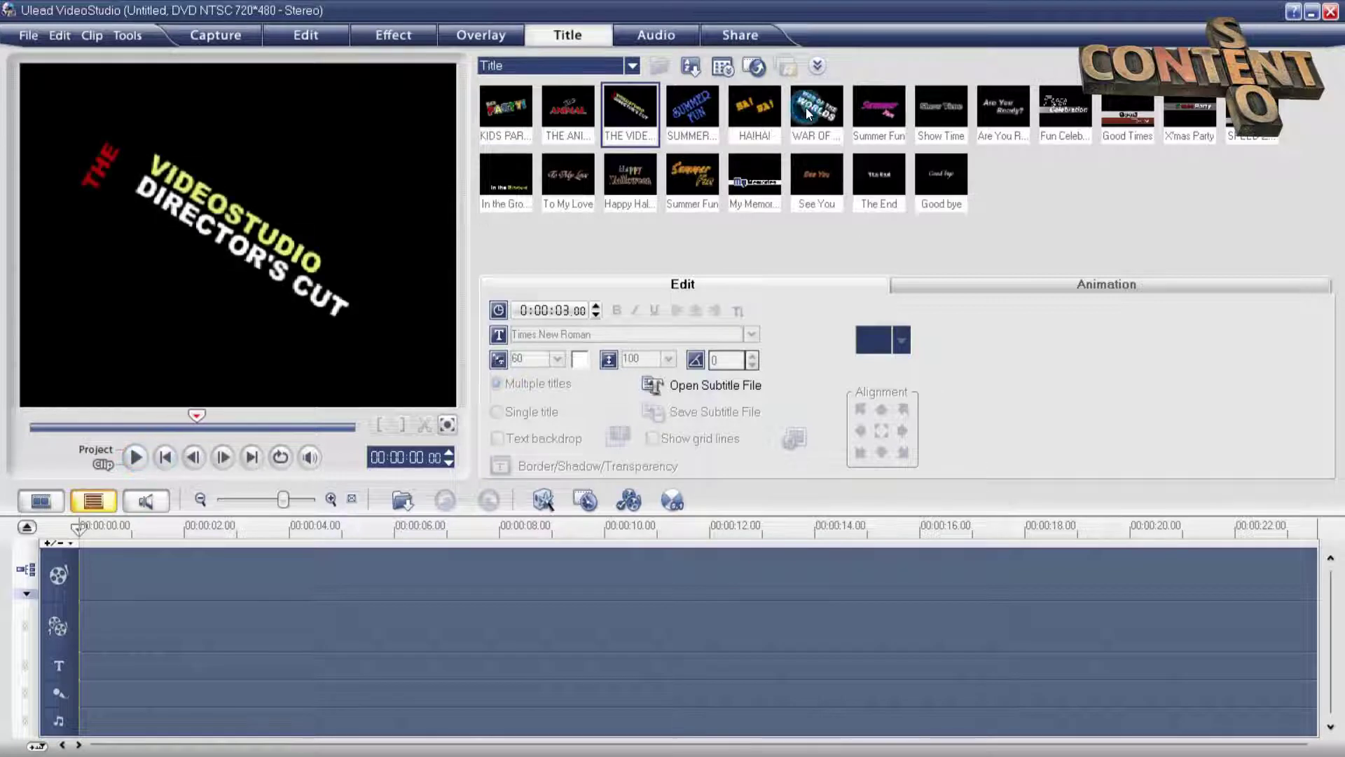
click(816, 109)
click(135, 457)
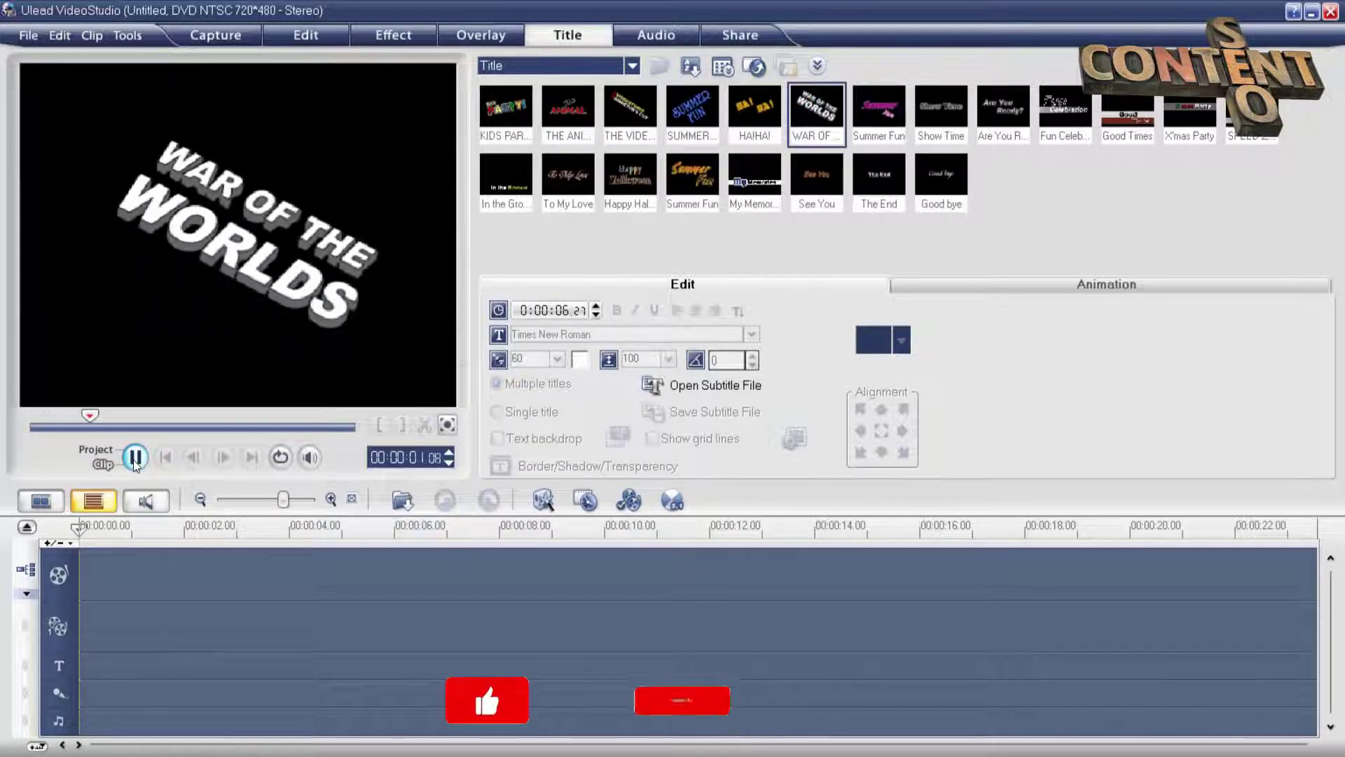
Preview the My Memor..., Happy Halloween, Good bye and In the Groove title presets
click(754, 203)
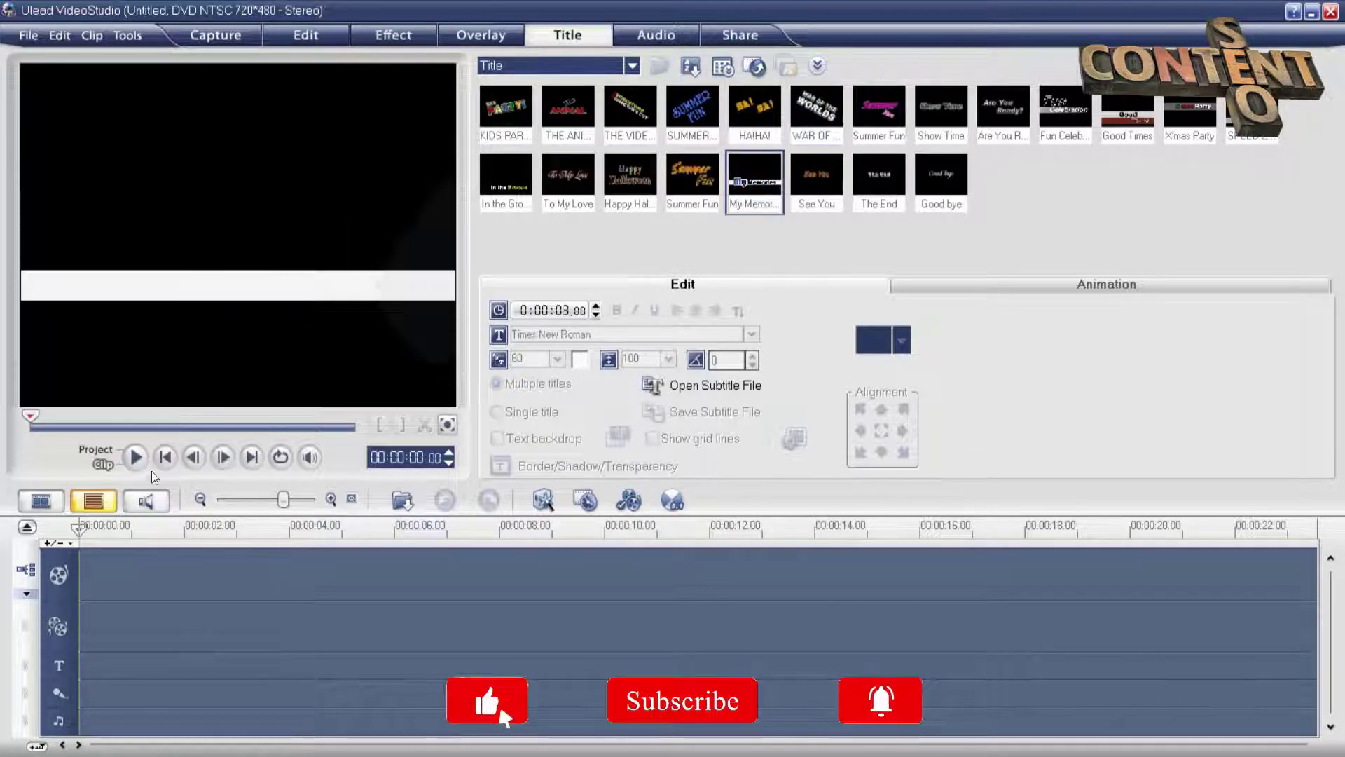
click(630, 178)
click(135, 457)
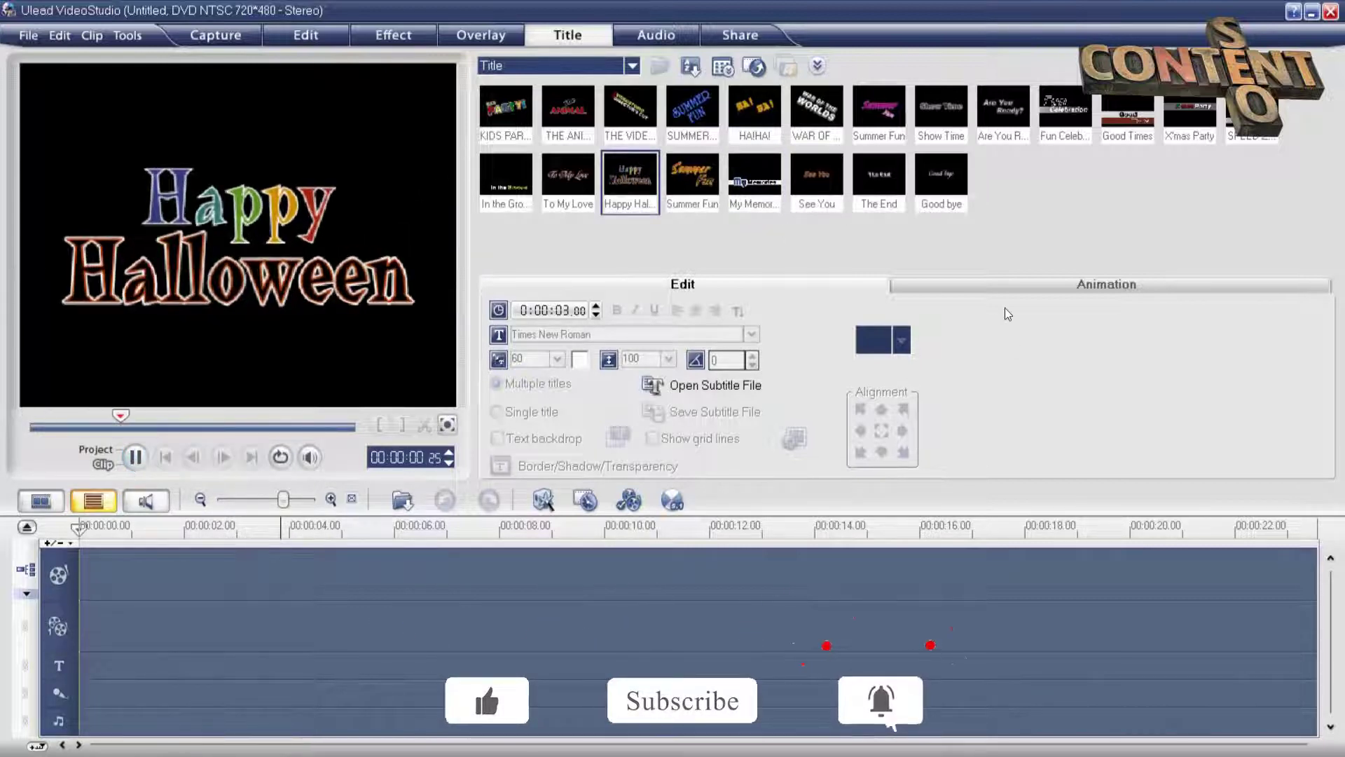
click(944, 186)
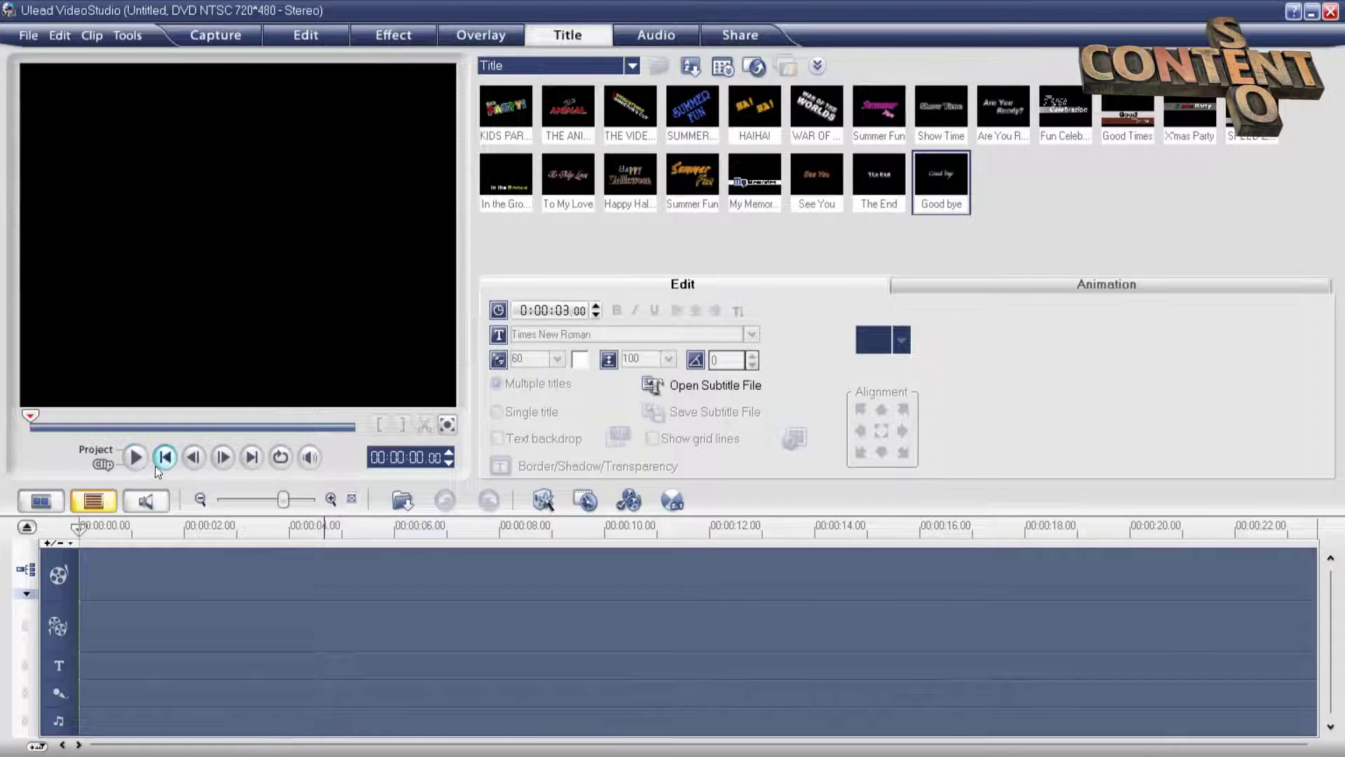
click(144, 466)
click(499, 166)
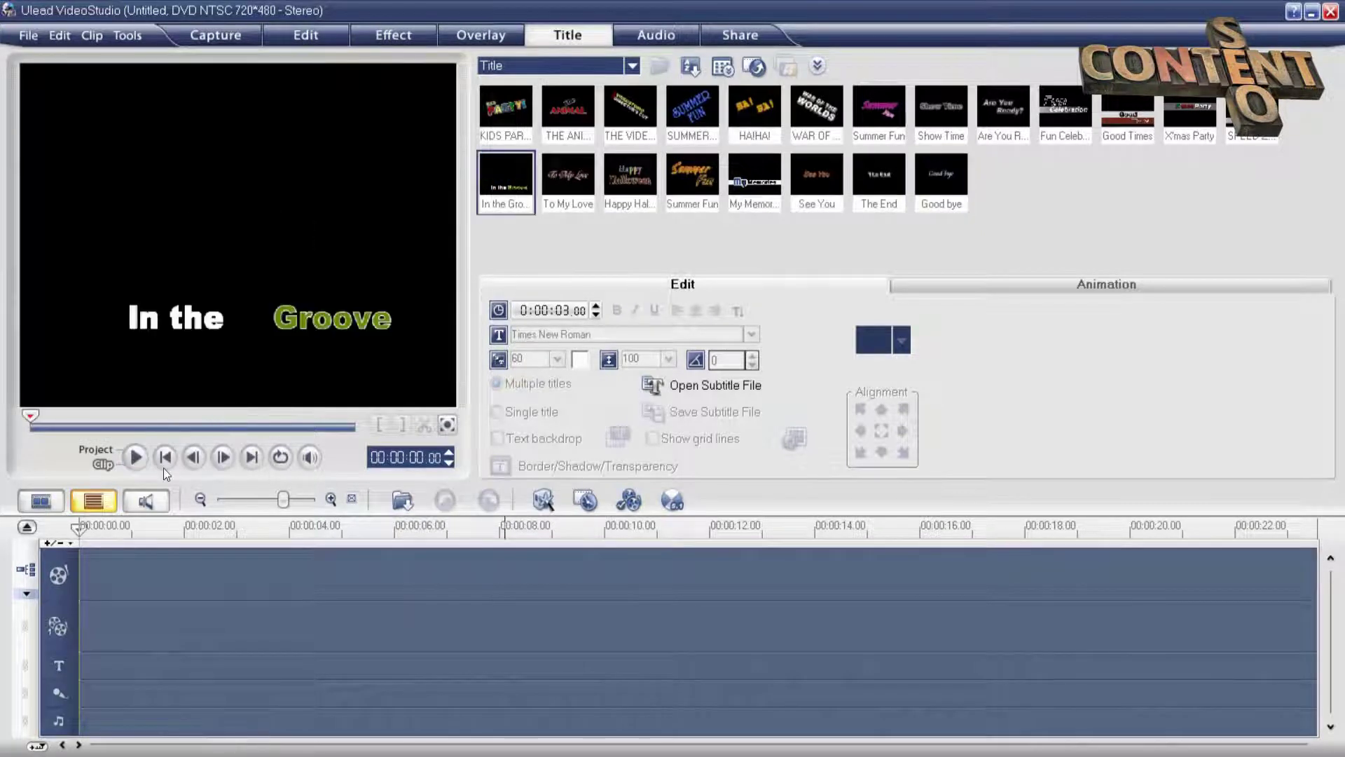
click(140, 462)
Preview the Good Times, Are You Ready? and SPEED ZONE title presets
click(1127, 113)
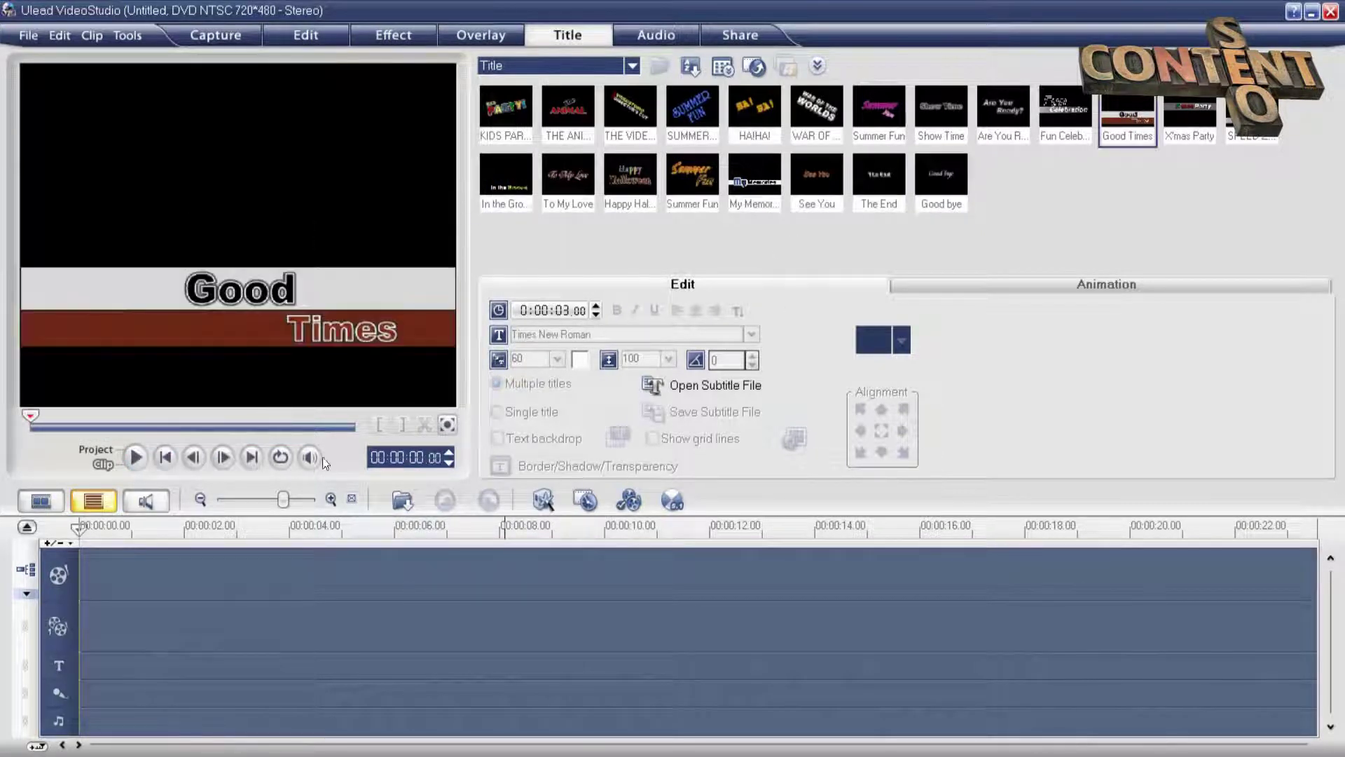
click(144, 461)
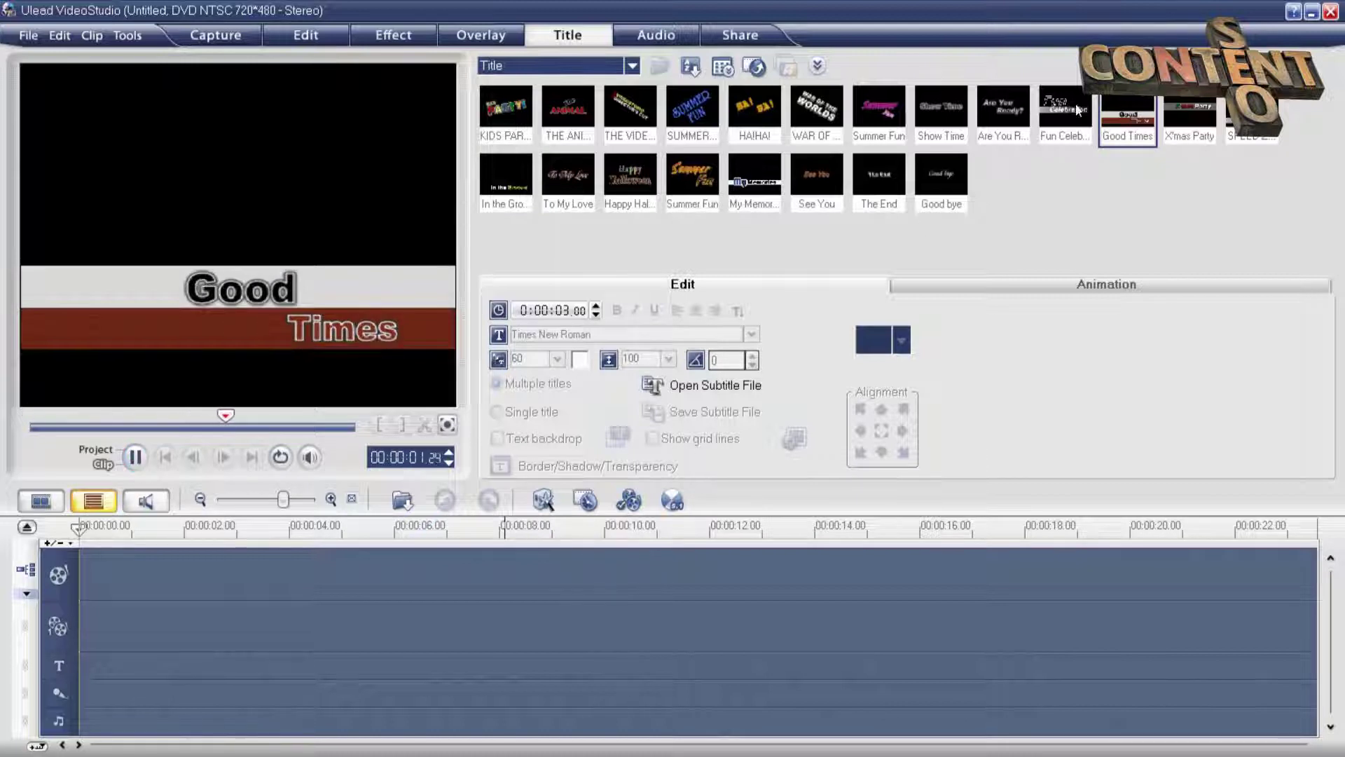
click(1000, 102)
click(130, 462)
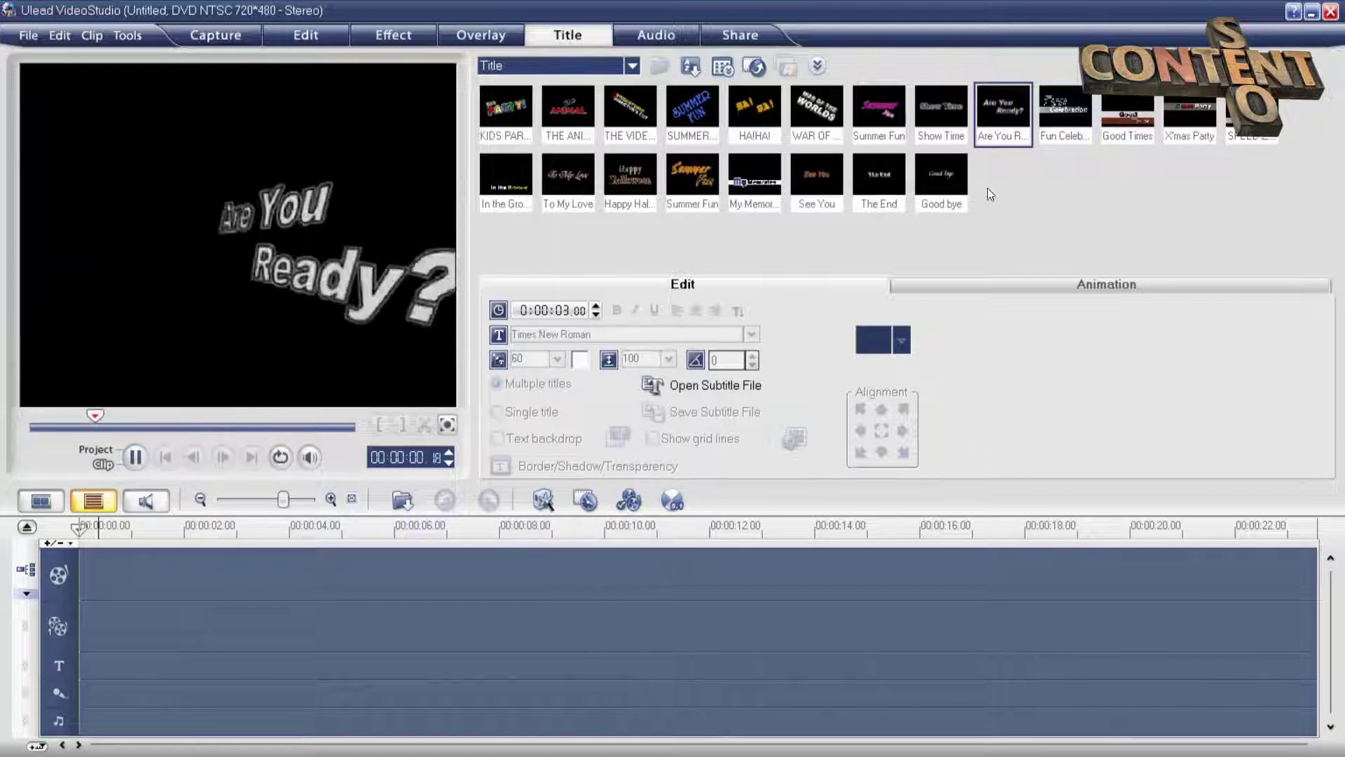
click(1253, 112)
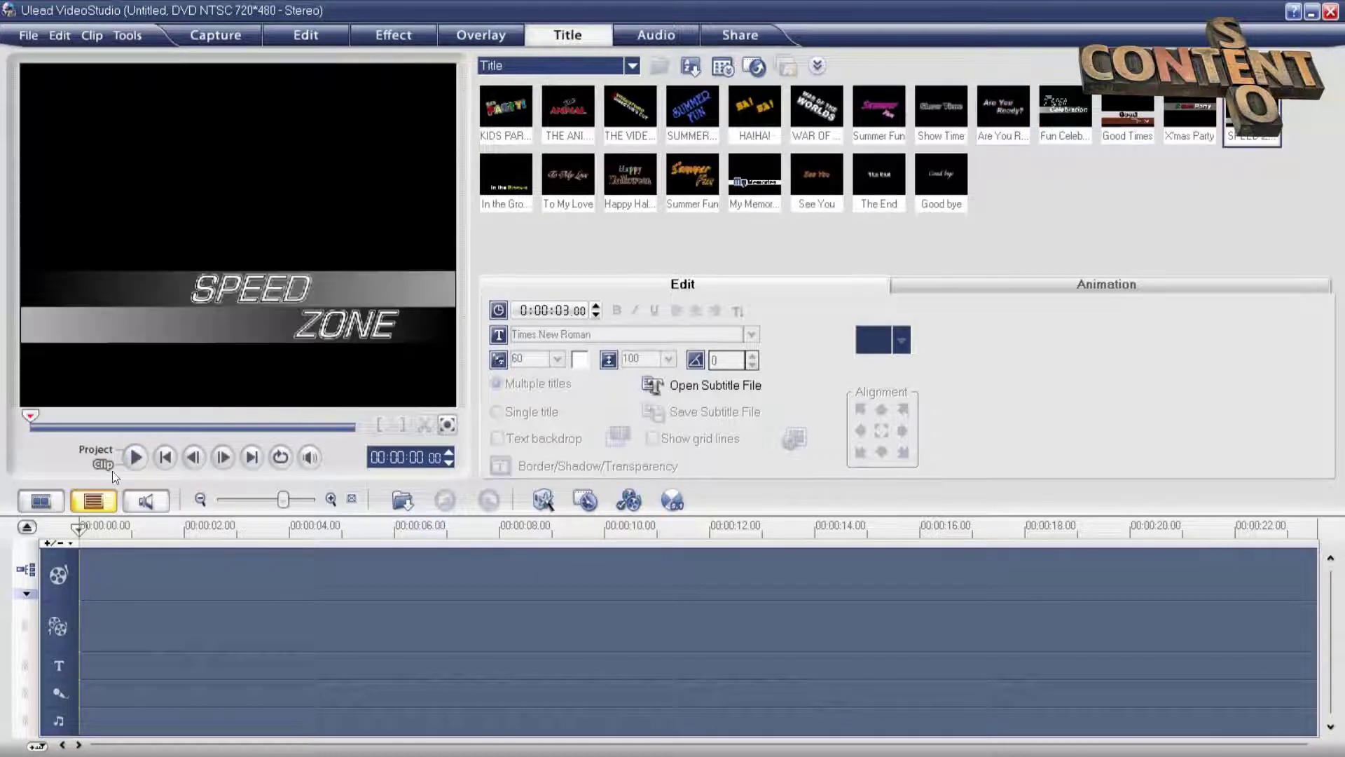
click(137, 457)
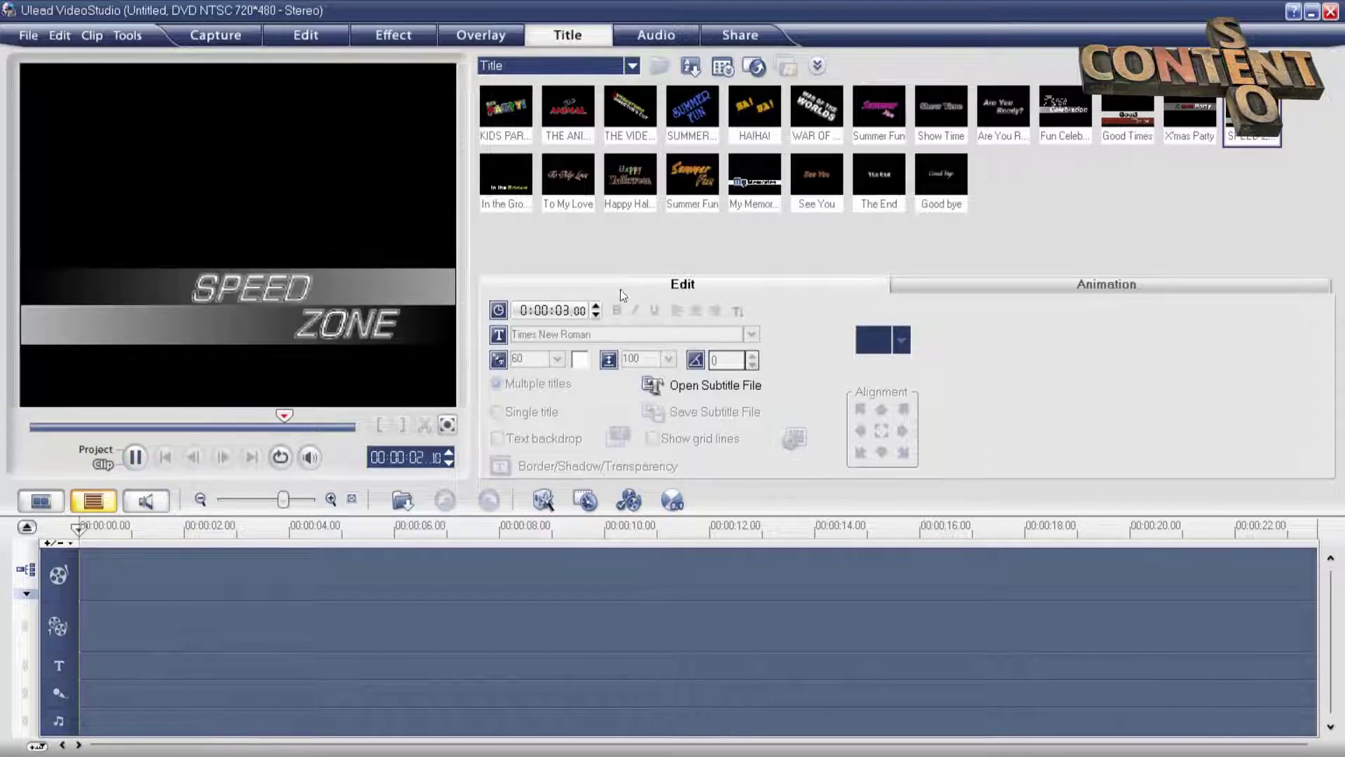
View the Audio step's library, and add the V01 video clip at the start of the main video track
click(673, 32)
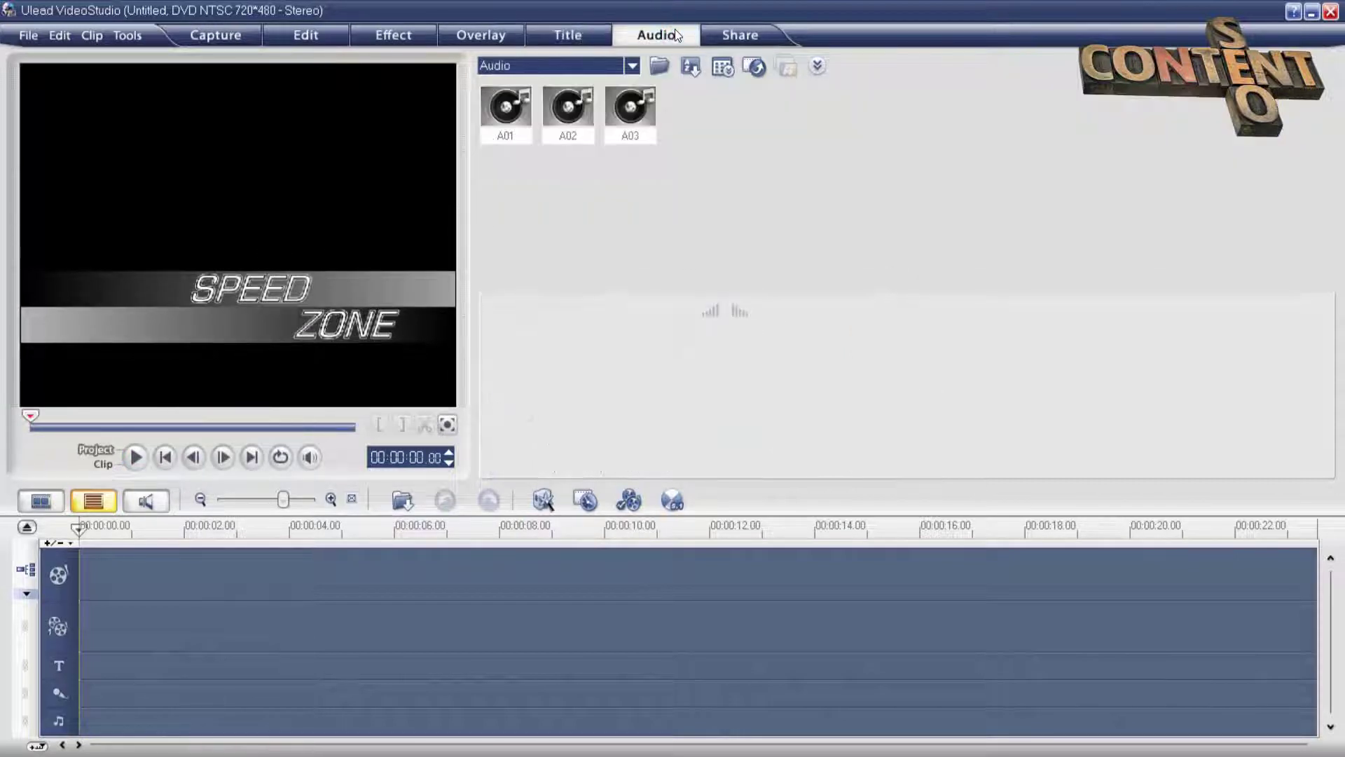
click(471, 36)
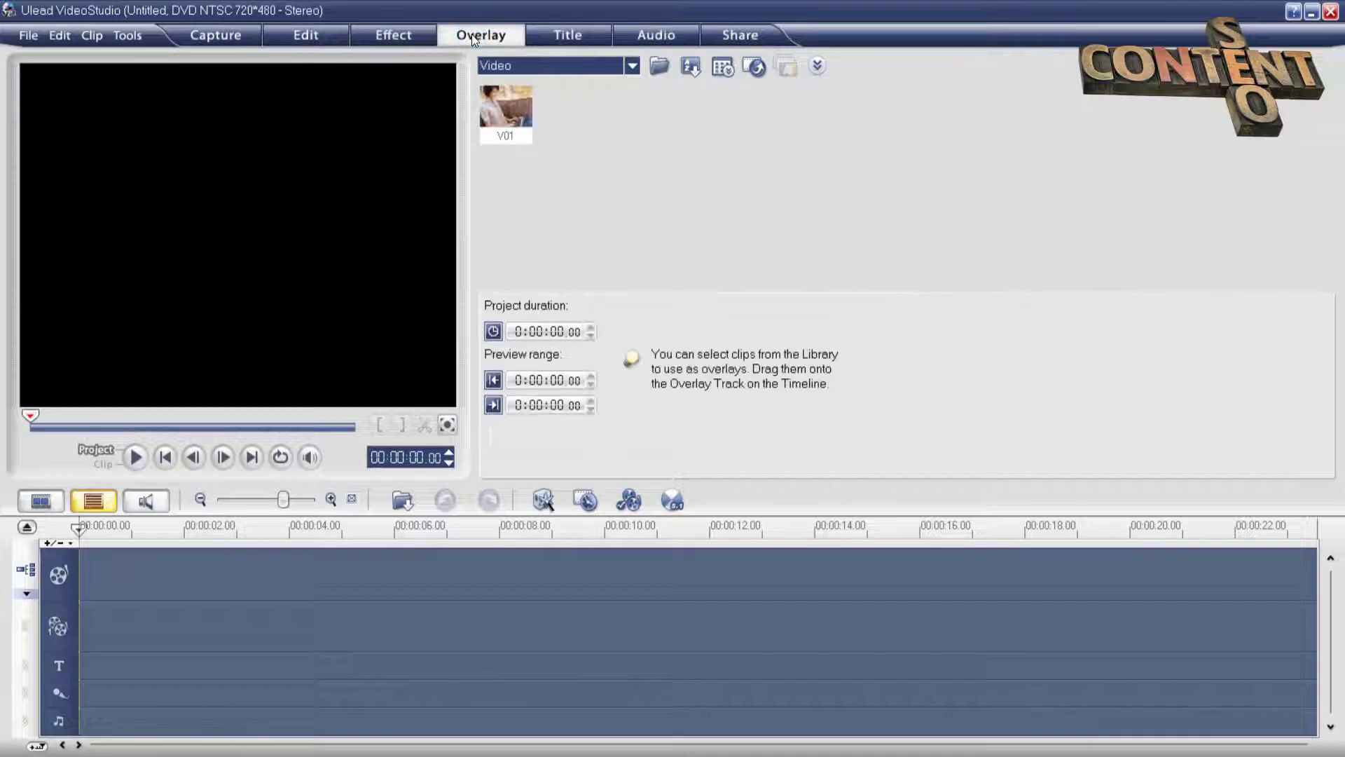
click(503, 127)
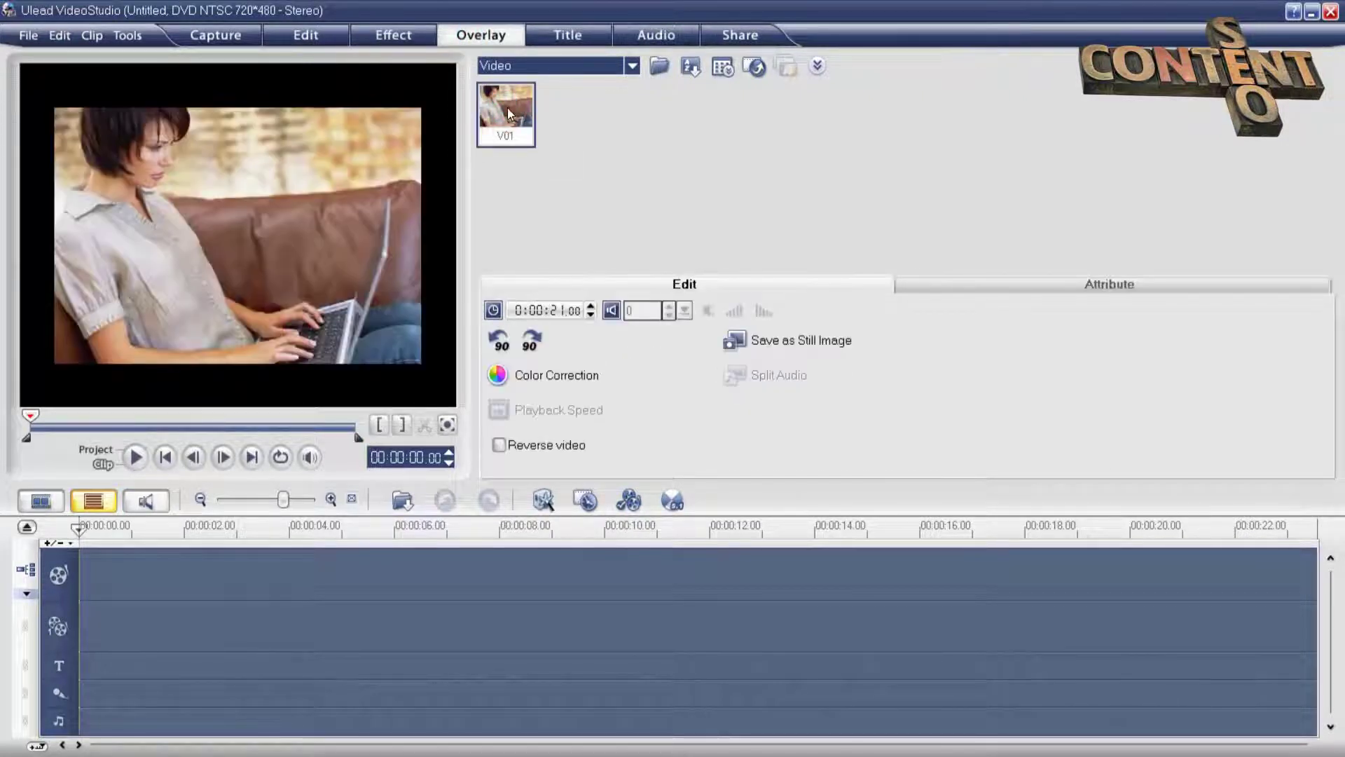
drag(507, 107, 318, 596)
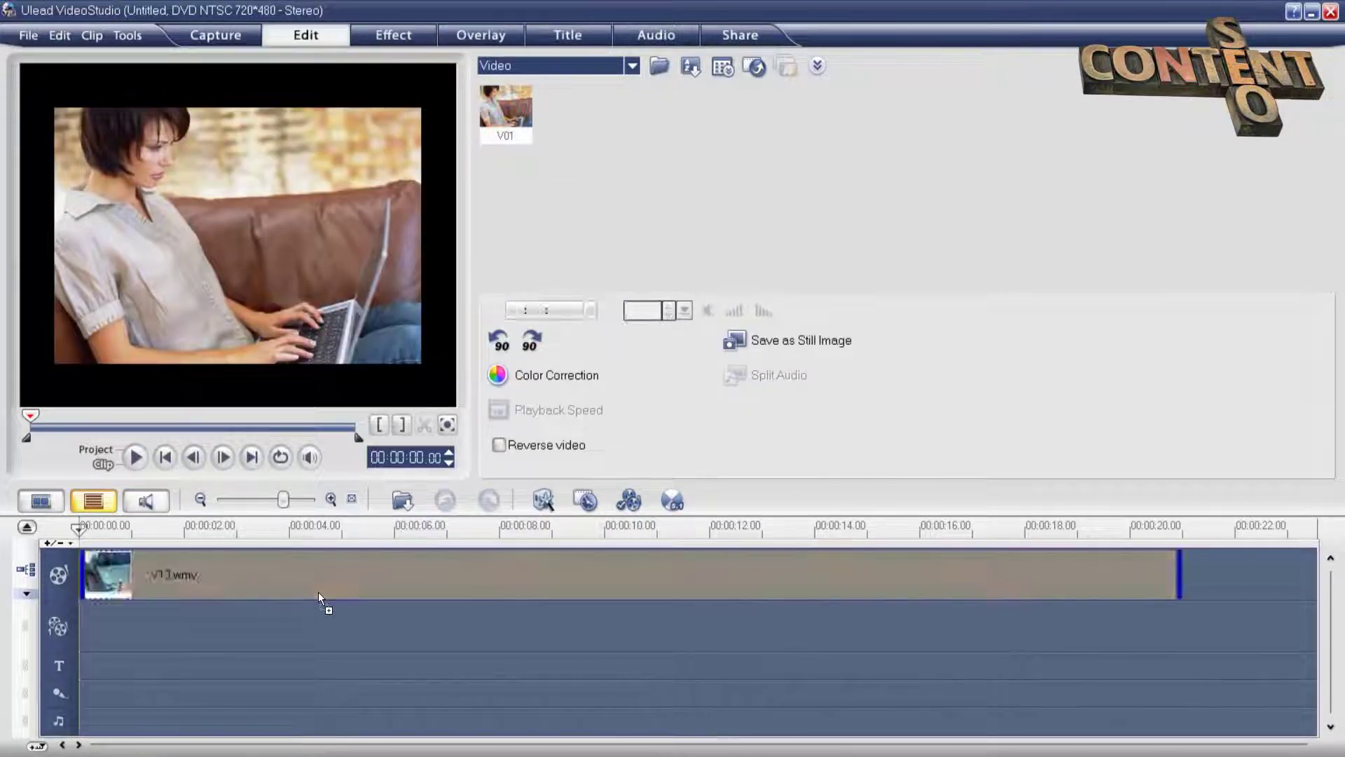
Split the clip on the video track at 00:00:03.01 with the Cut Clip command
click(239, 531)
click(61, 35)
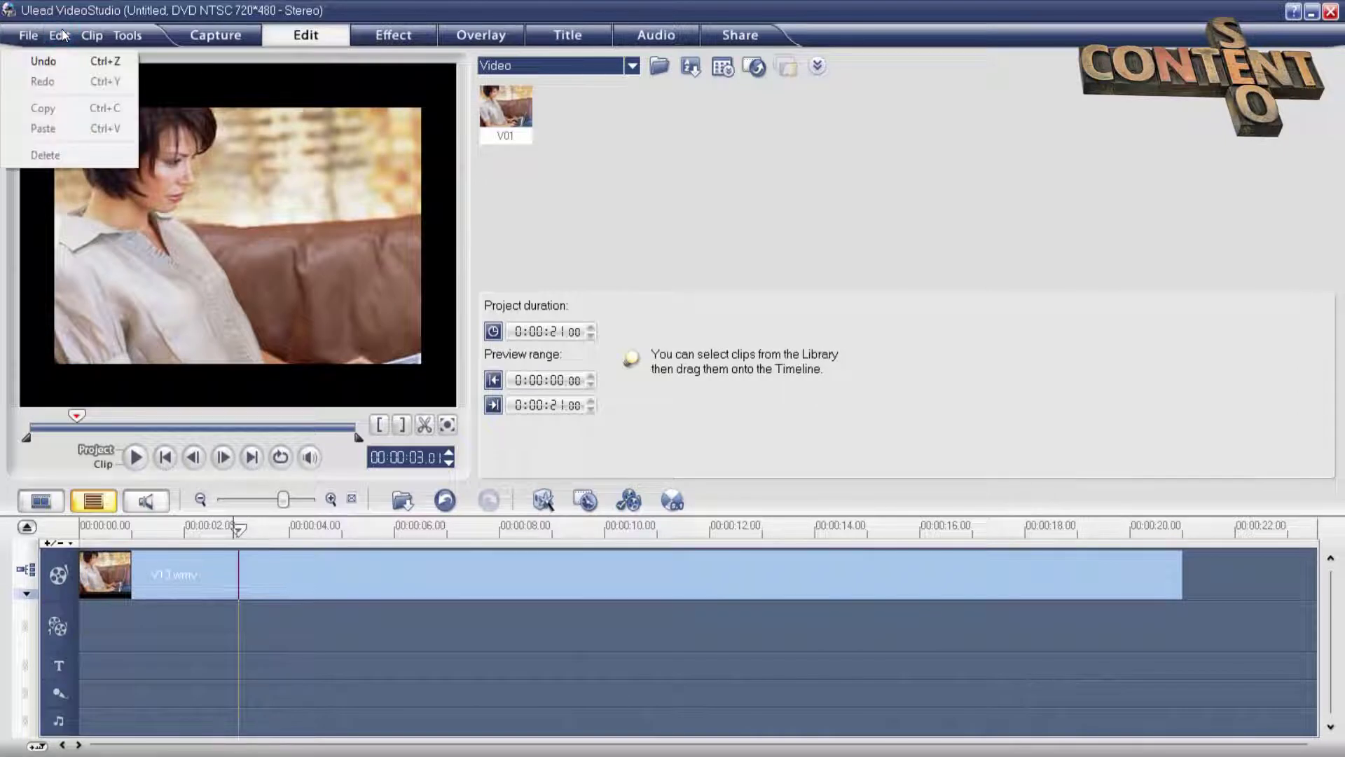
mouse_move(96, 36)
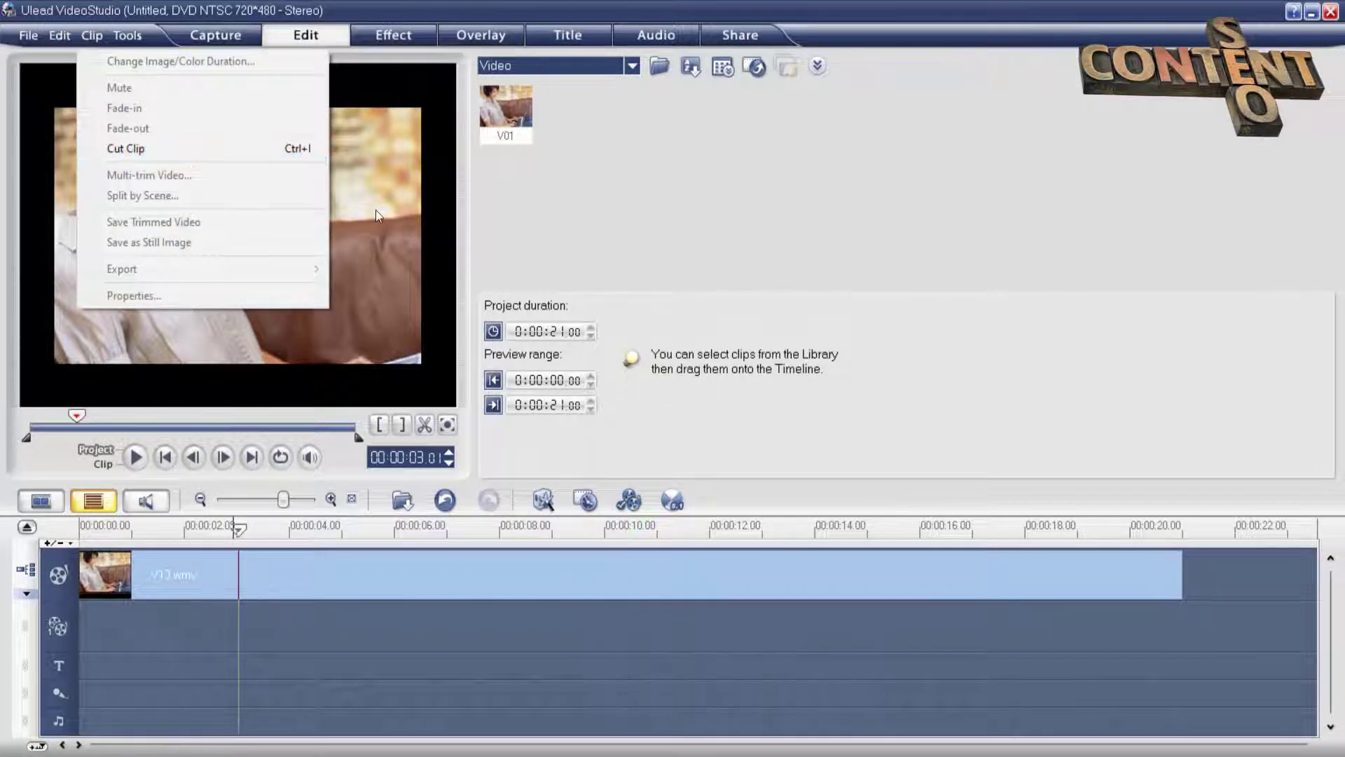
click(238, 657)
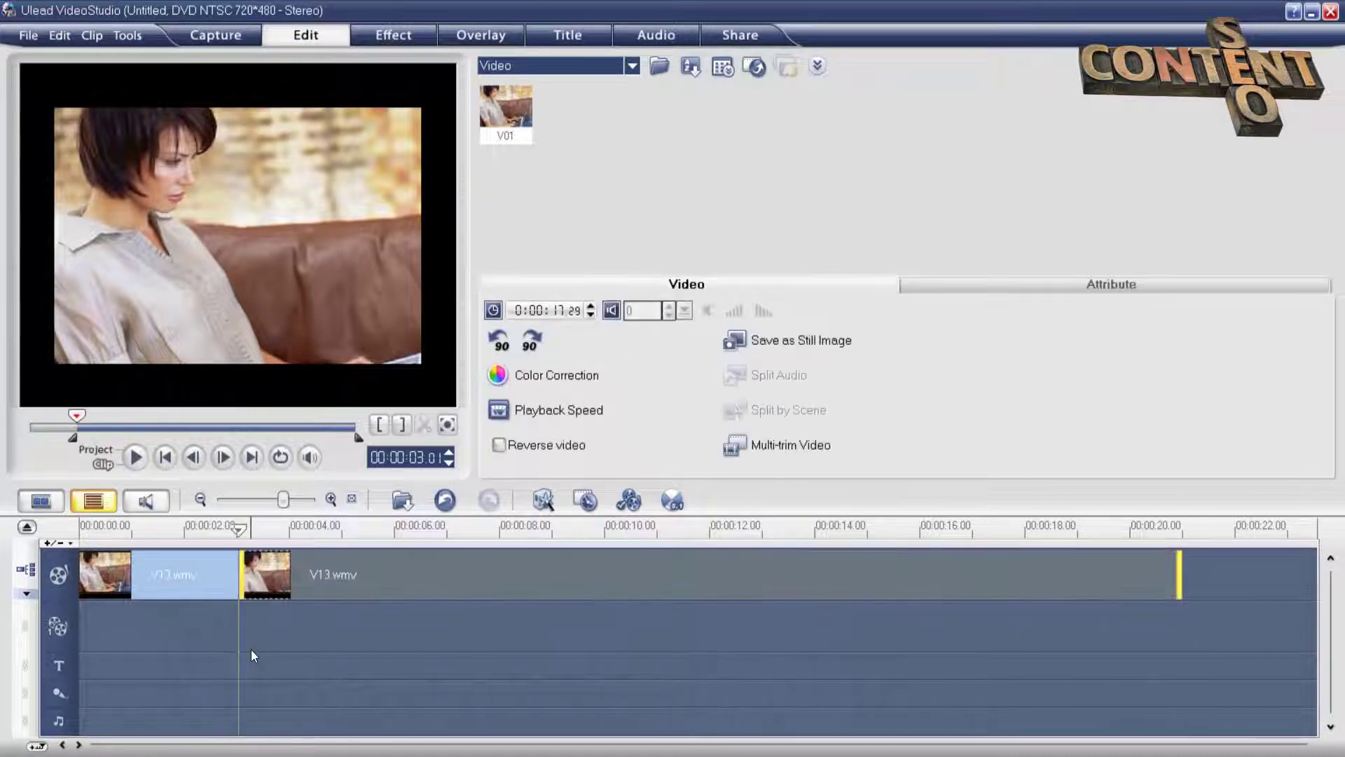
Add the 3D Whirlpool transition between the two clips, and play the project through it, pausing at 00:00:06.09
click(429, 44)
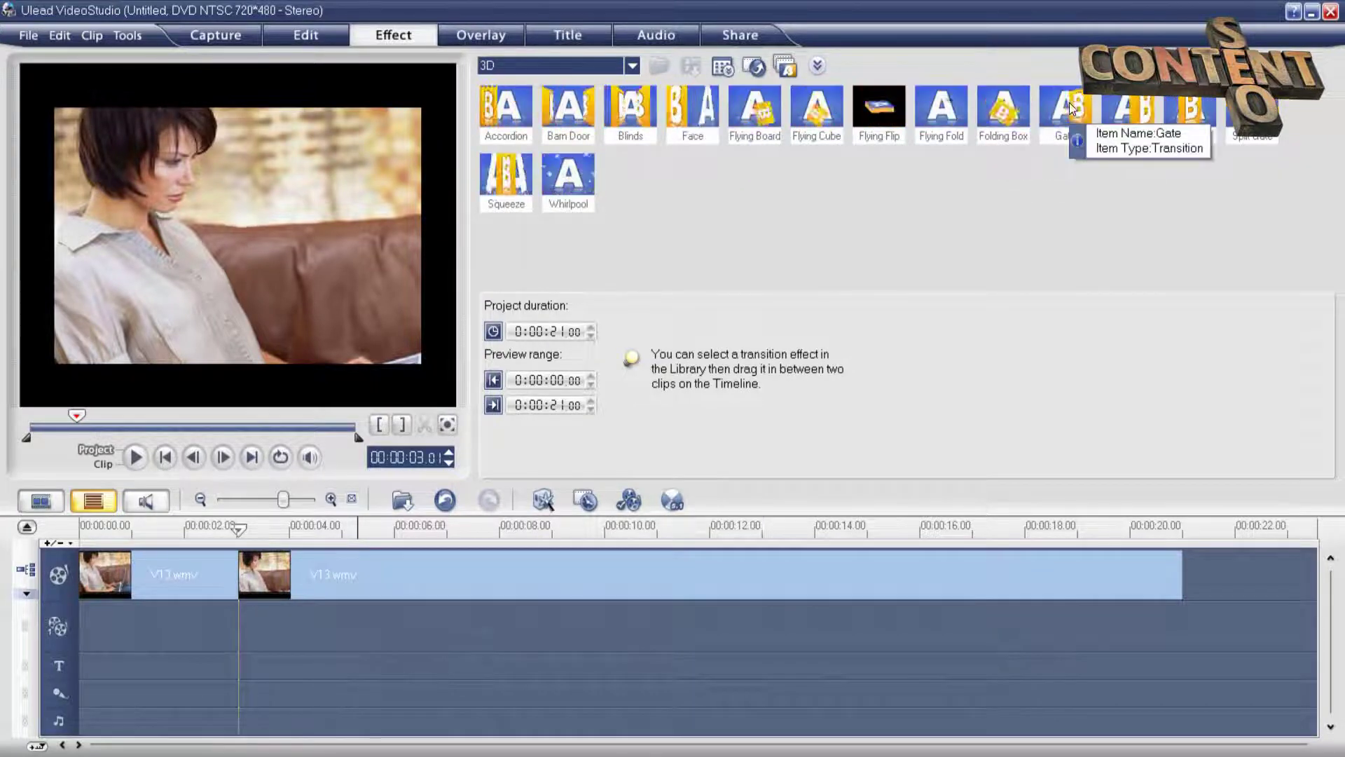
drag(577, 170, 274, 572)
click(157, 533)
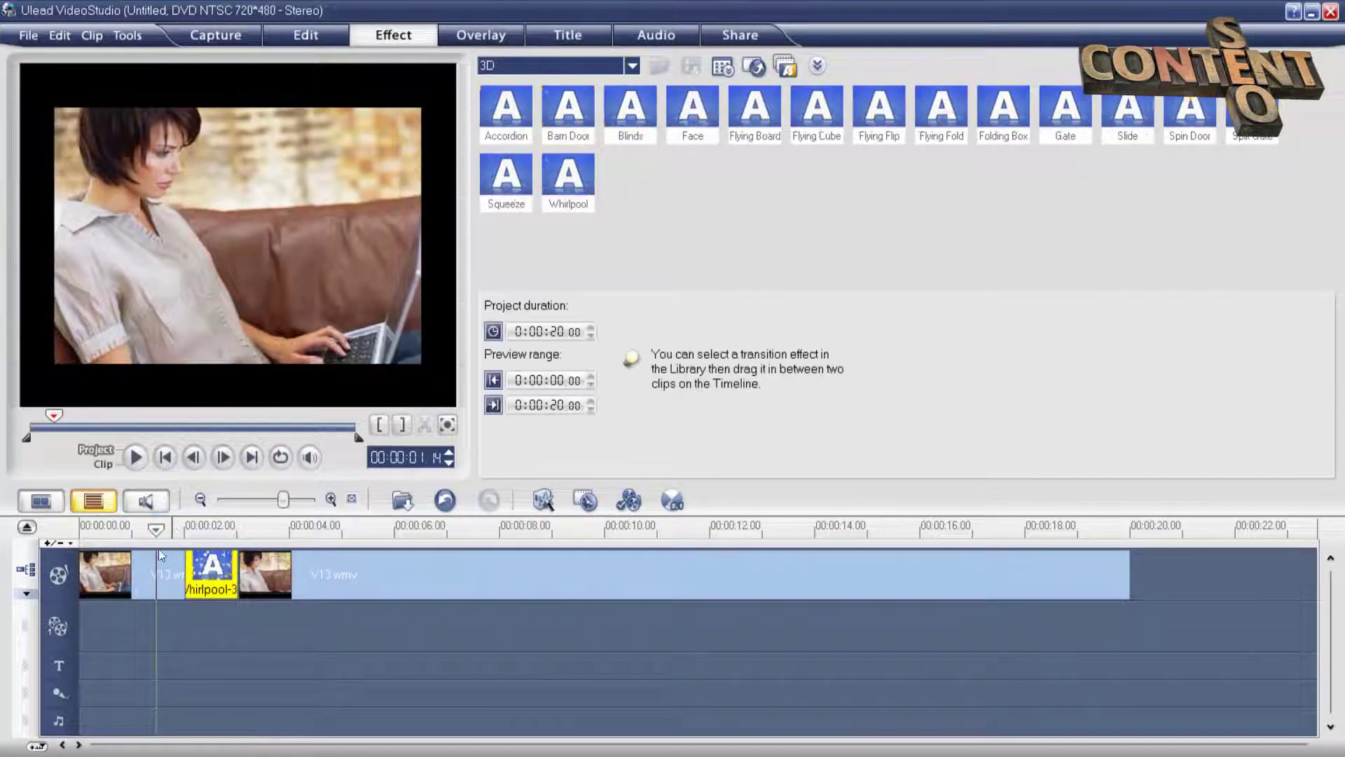
click(135, 457)
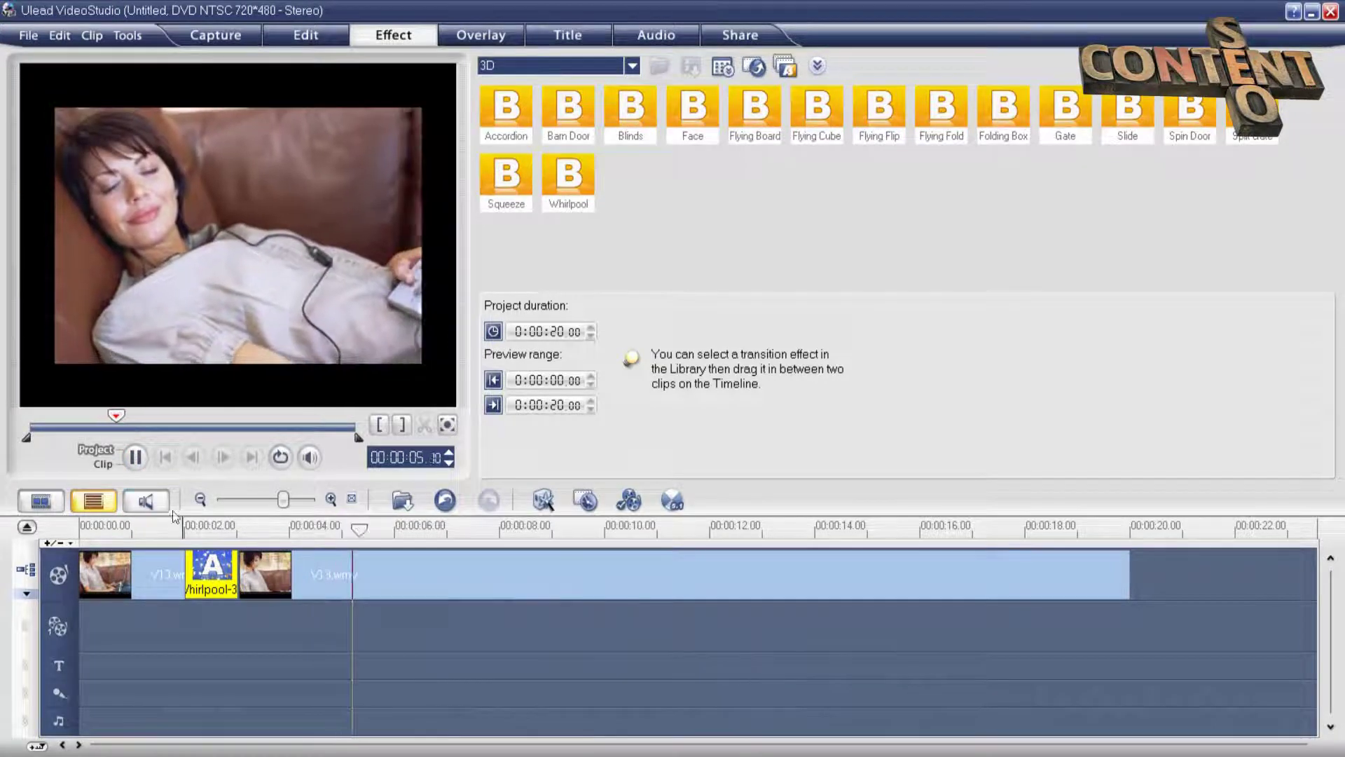
click(135, 457)
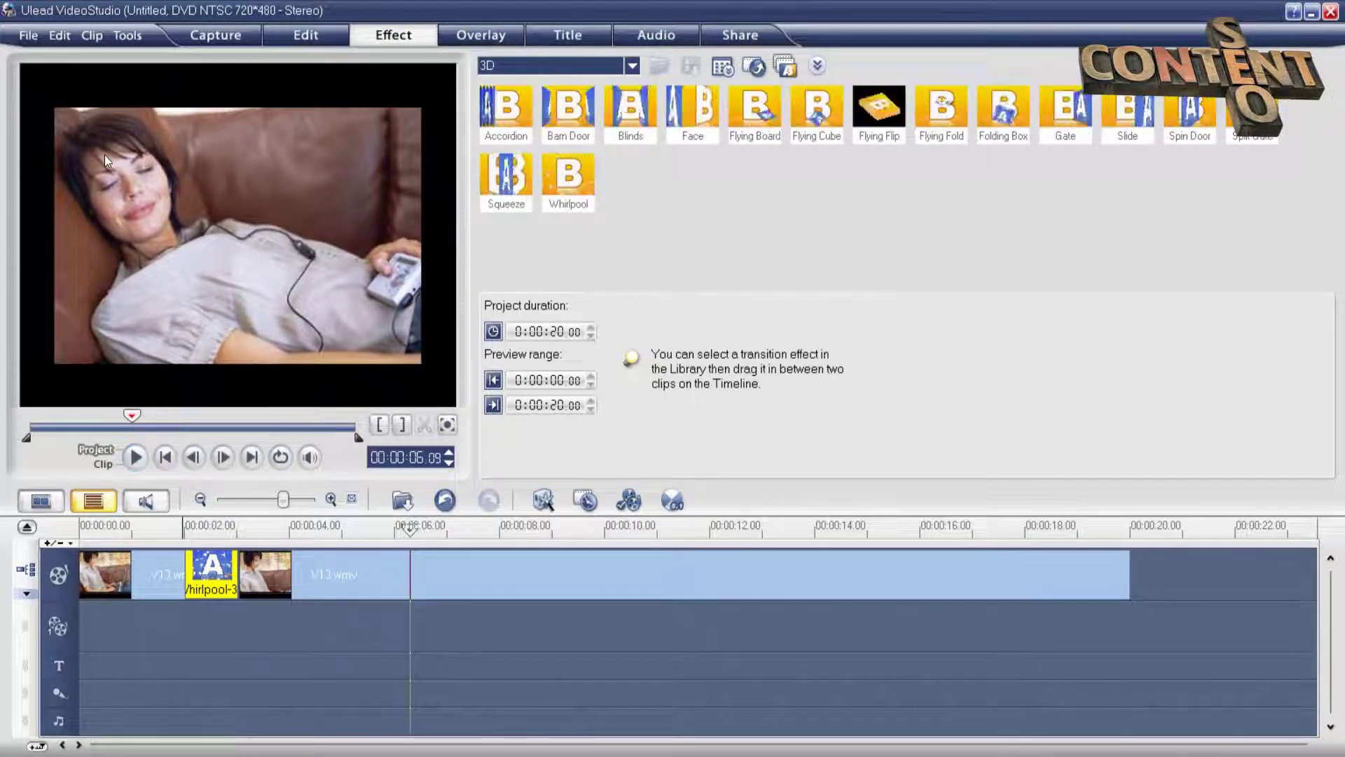
Split the second clip at 00:00:06.09, and add the Side transition from the Roll category at the cut
click(489, 577)
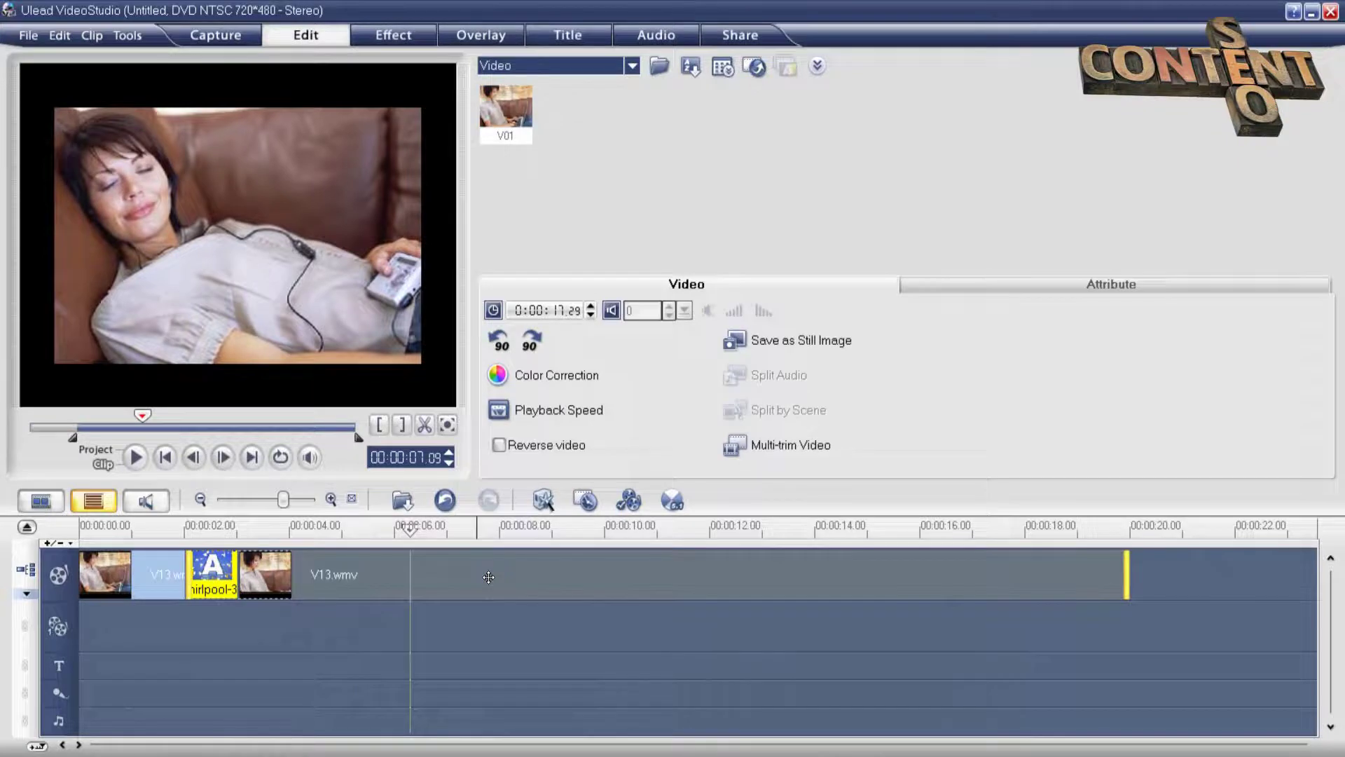
key(s)
click(421, 39)
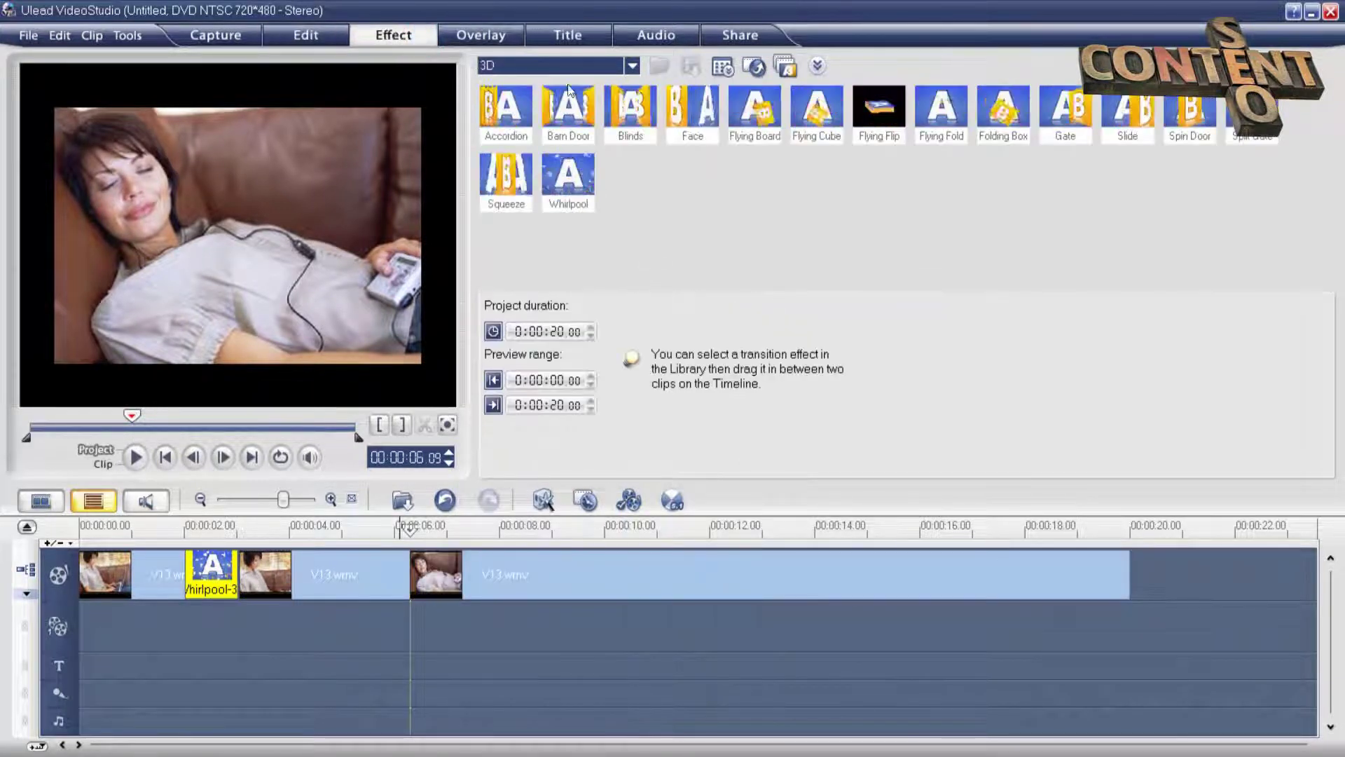
click(633, 65)
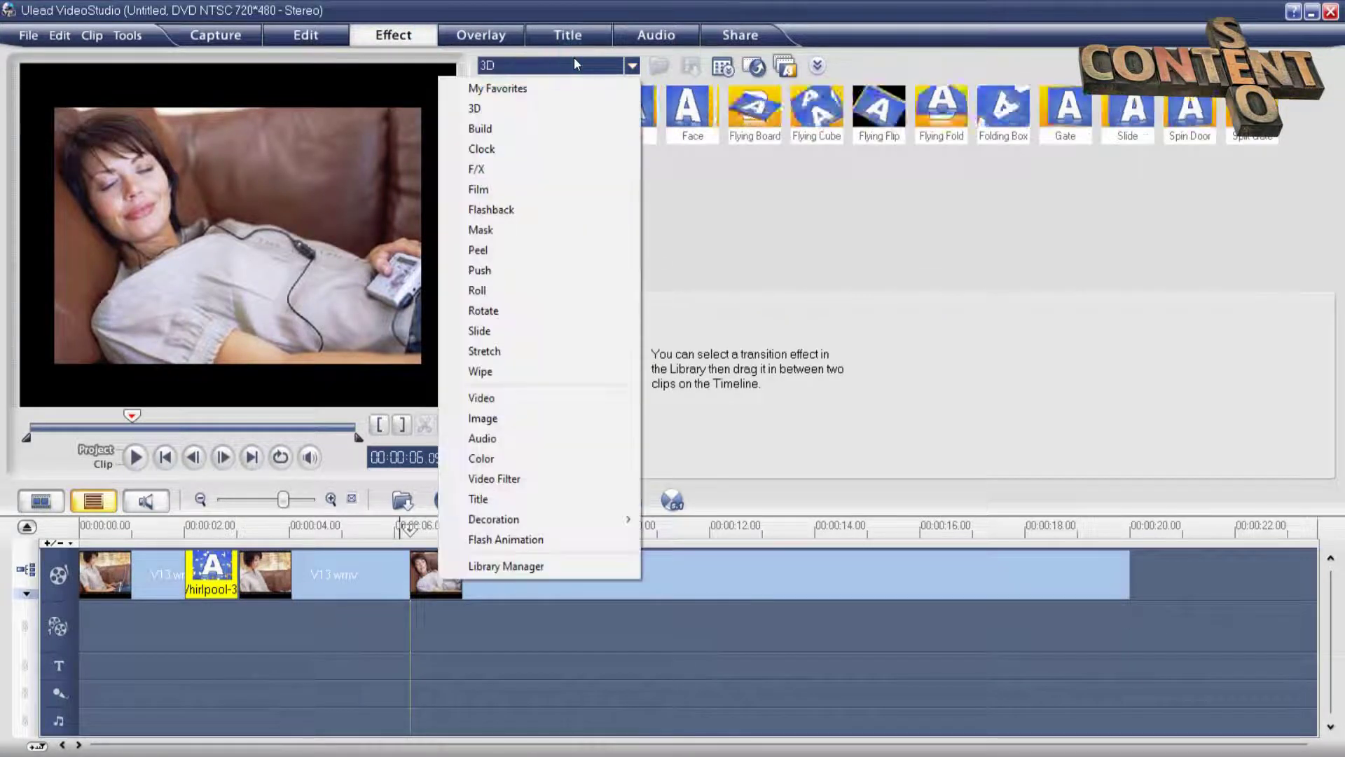
click(533, 294)
drag(630, 111, 401, 562)
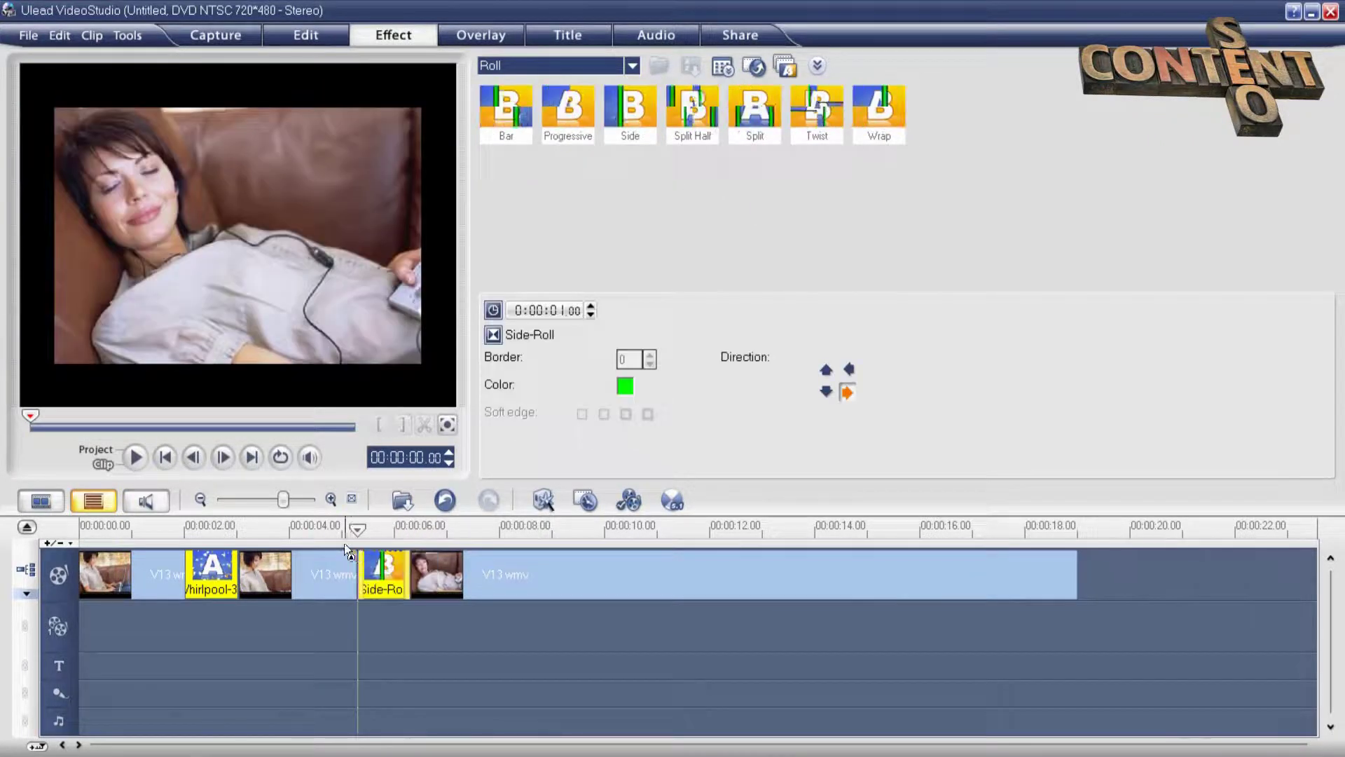
Play the project through the Side-Roll transition and pause at 00:00:10.01
click(136, 456)
click(136, 457)
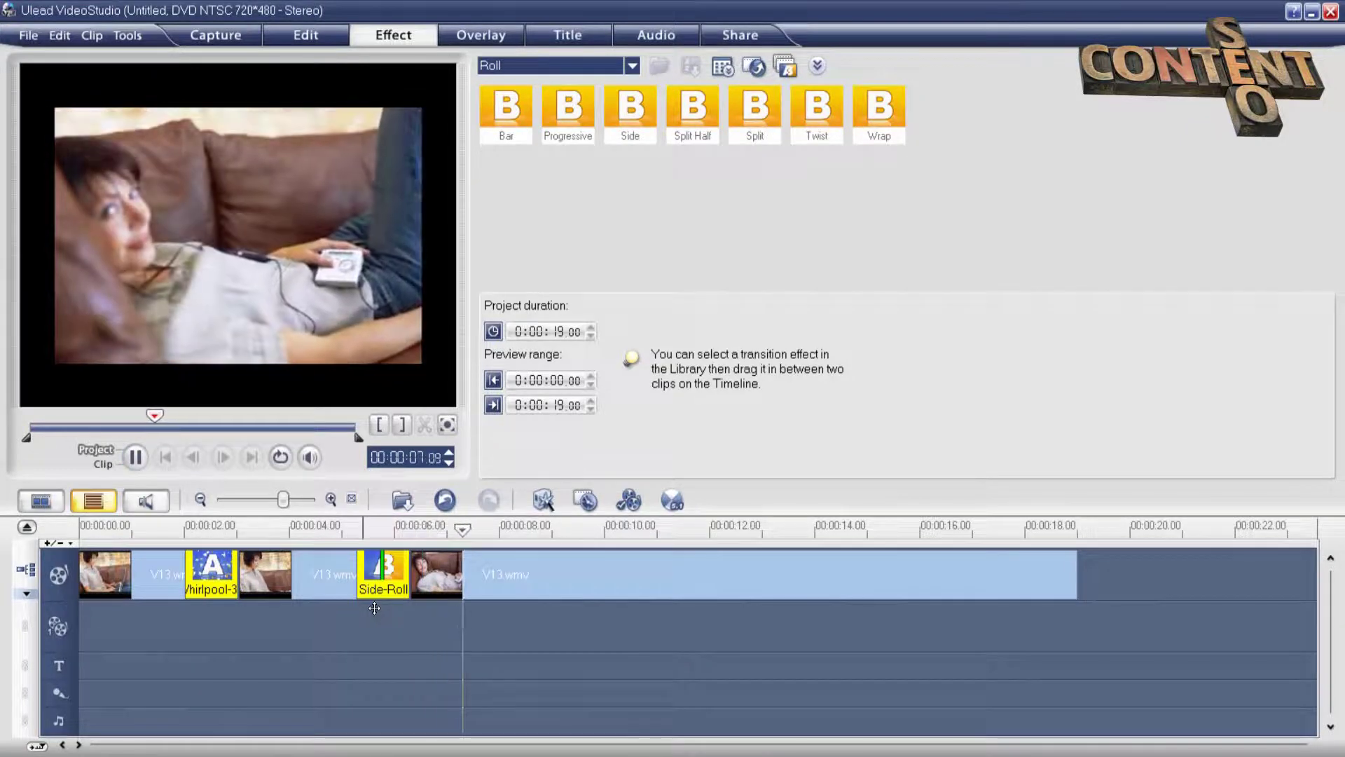
click(141, 455)
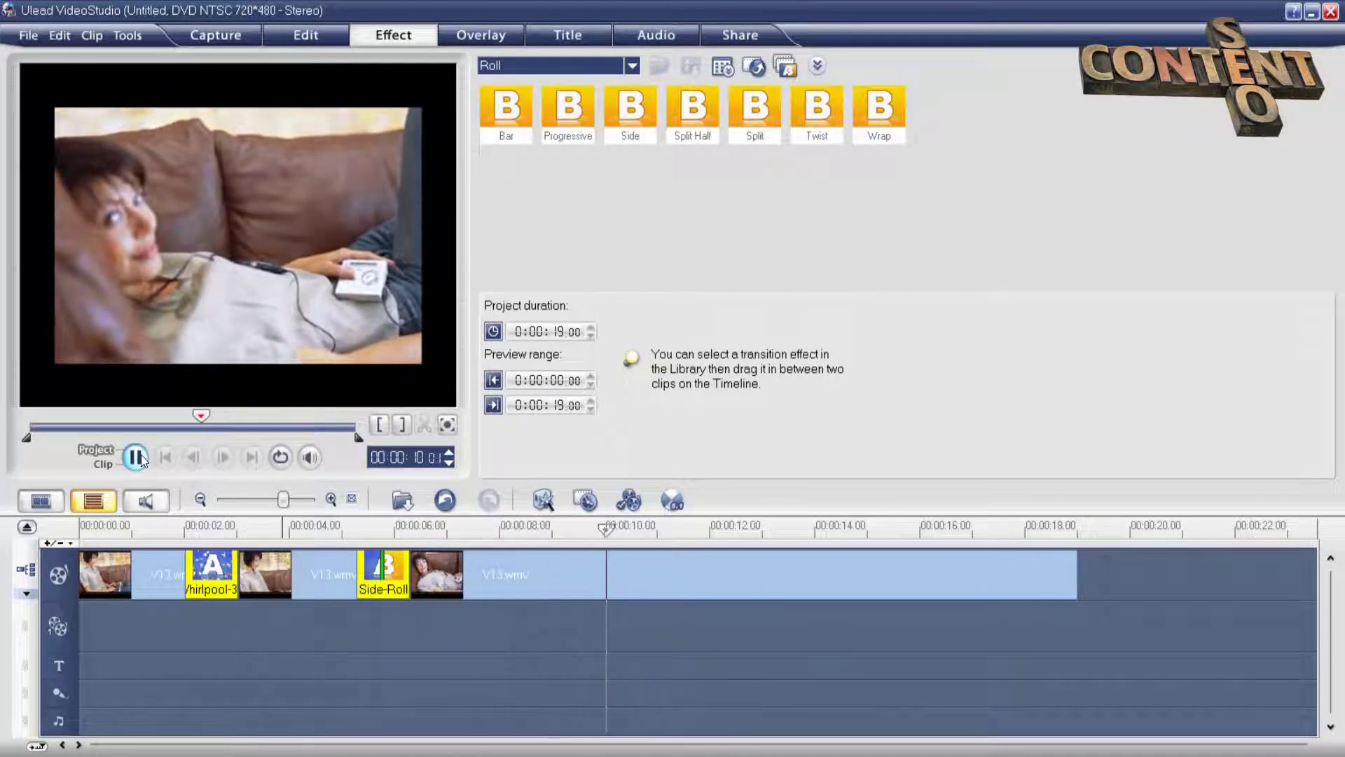
Split the third clip at 00:00:10.01, and add the FB9 transition from the Flashback category at the cut
click(554, 611)
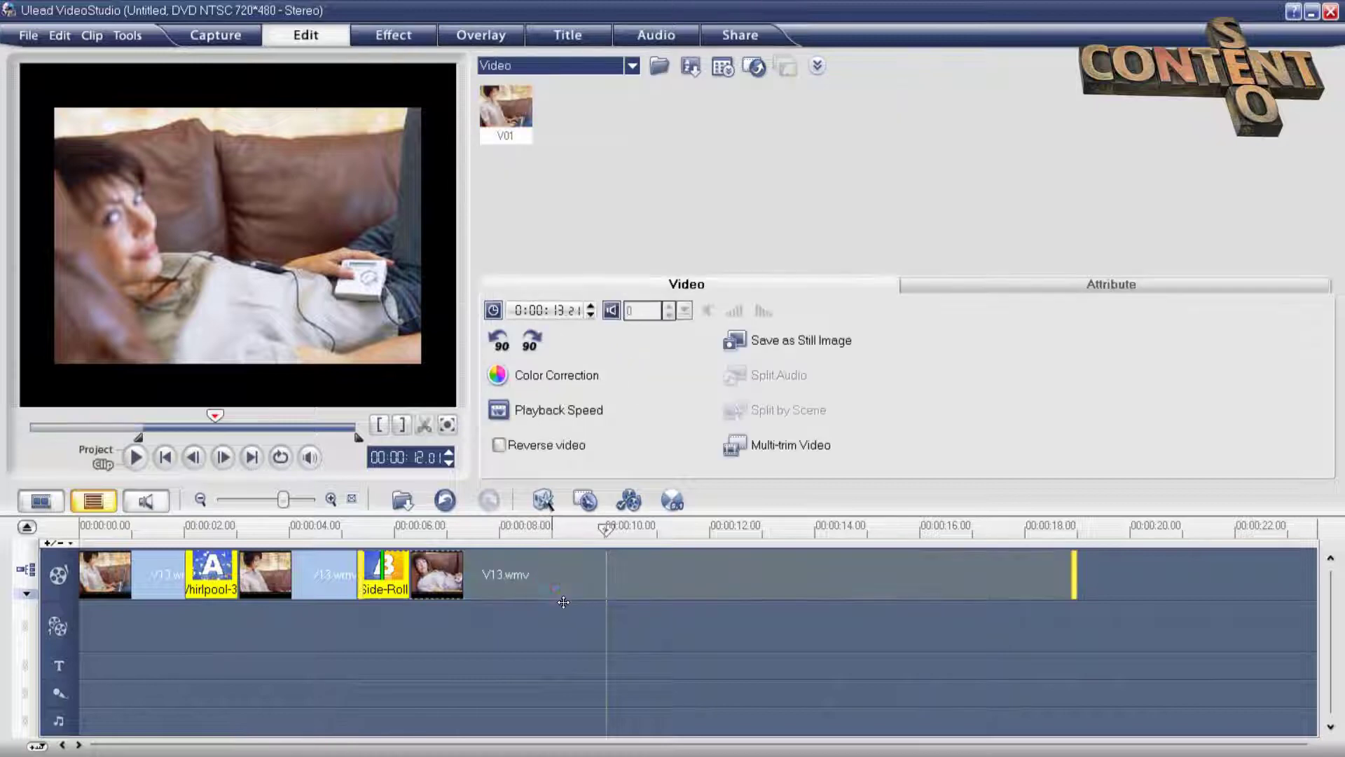
click(393, 35)
click(632, 65)
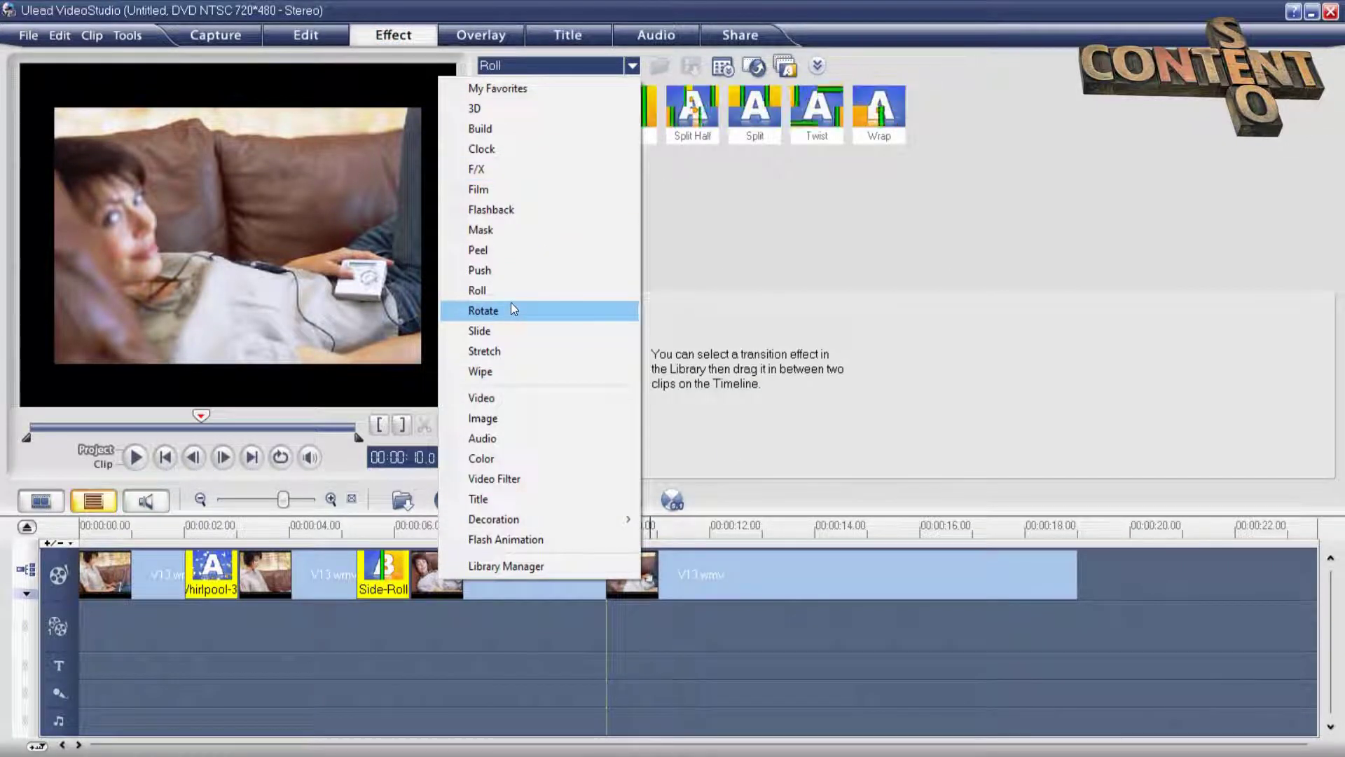
click(510, 209)
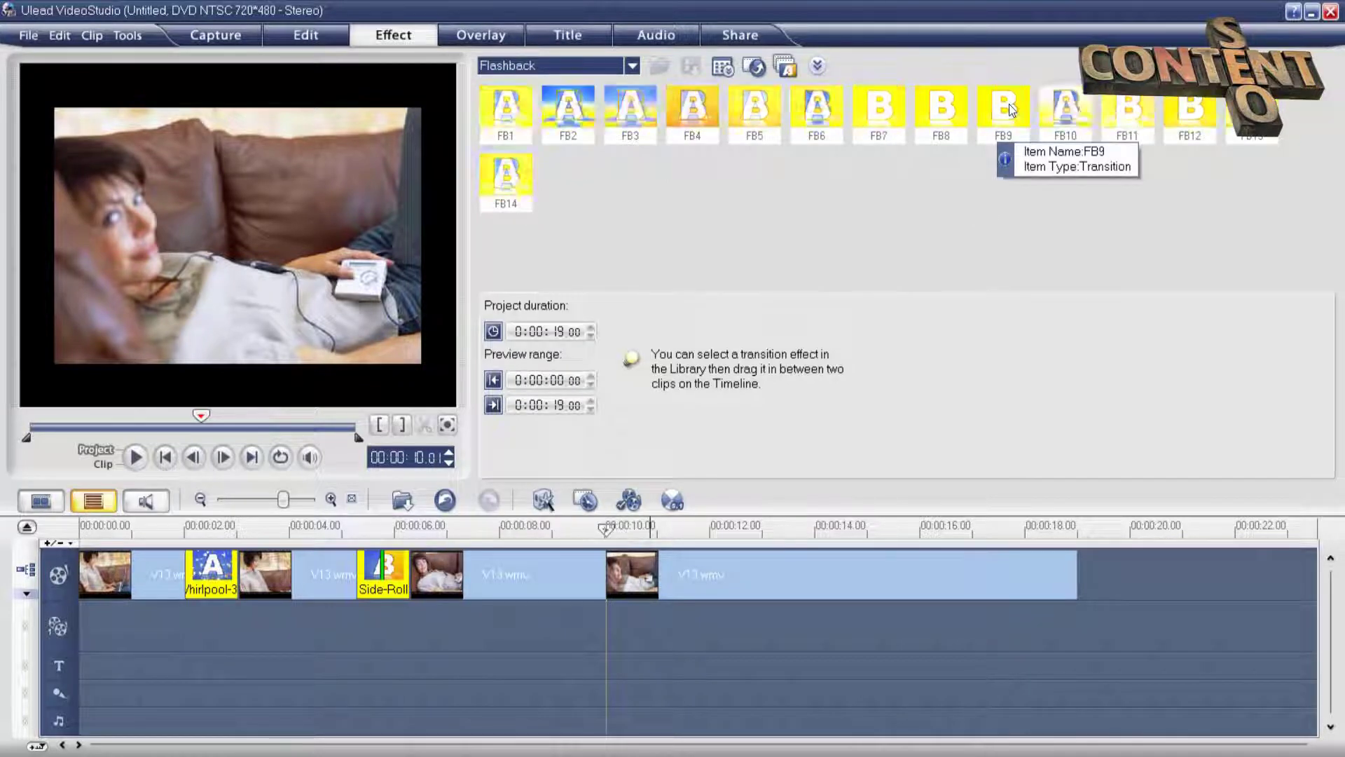
drag(1001, 126, 595, 571)
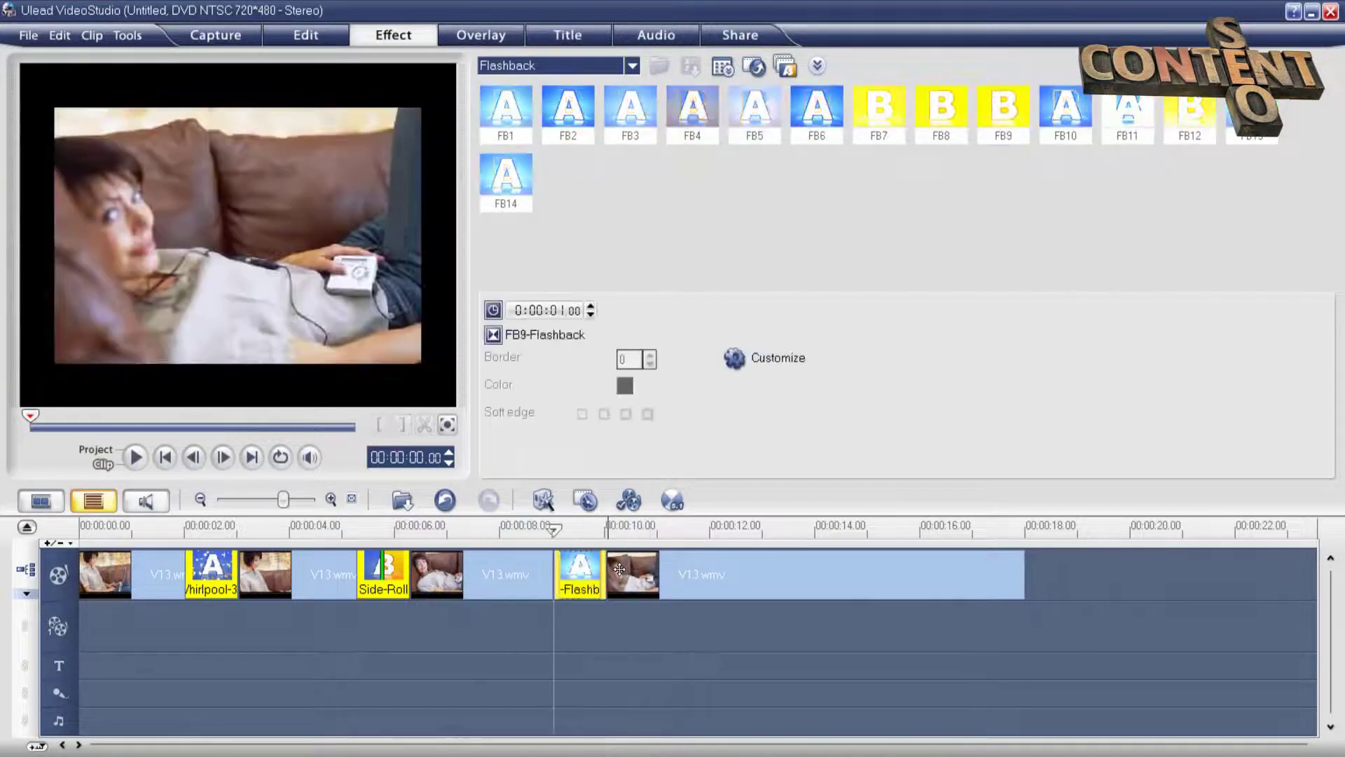
Play the project from 00:00:08.12 through the FB9-Flashback transition and pause at 00:00:14.08
click(522, 532)
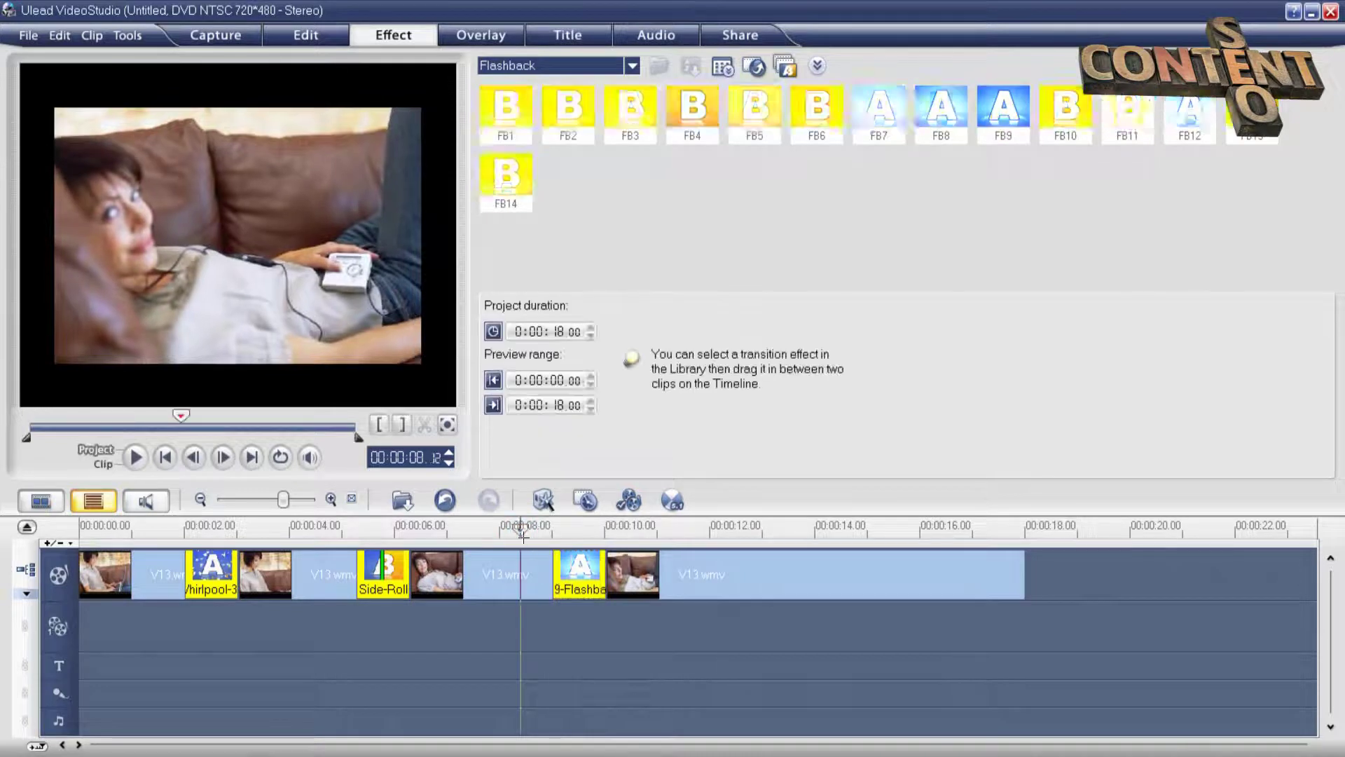
click(137, 458)
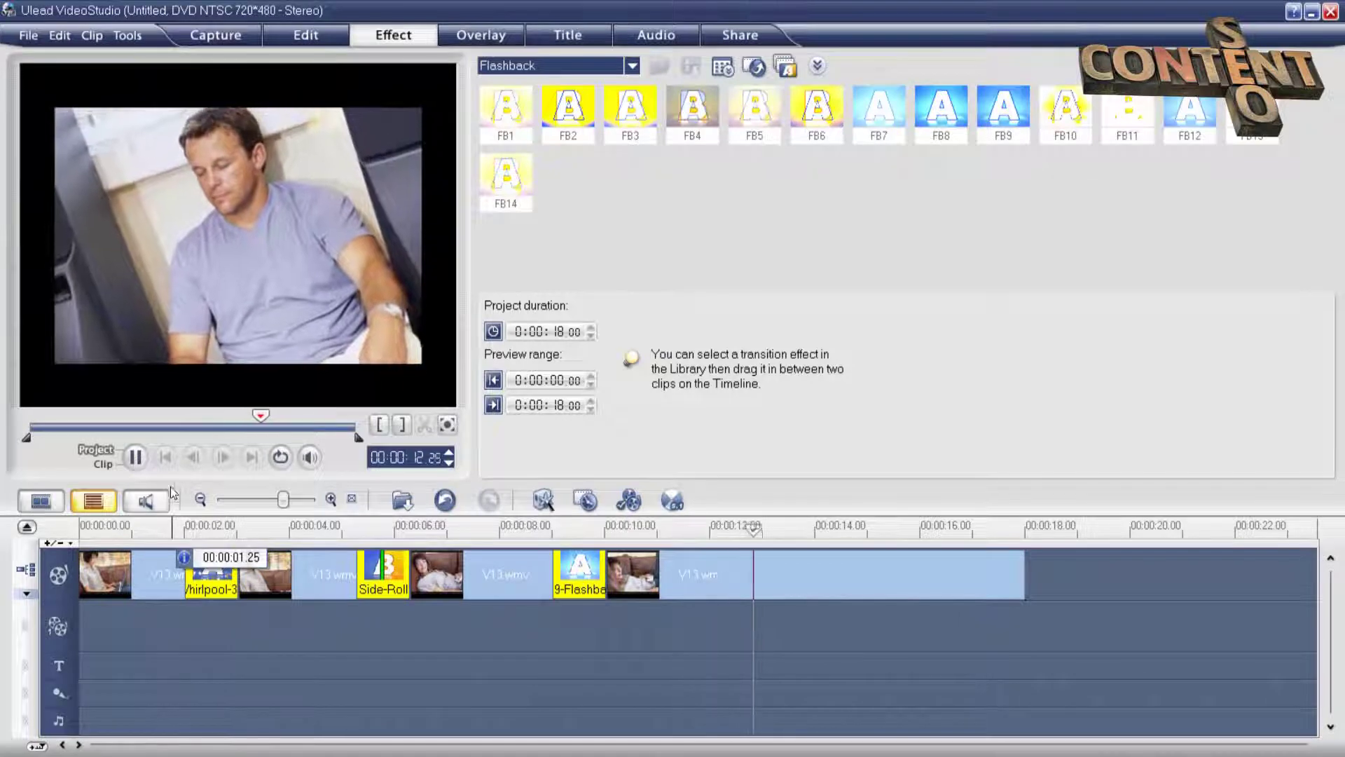
click(137, 457)
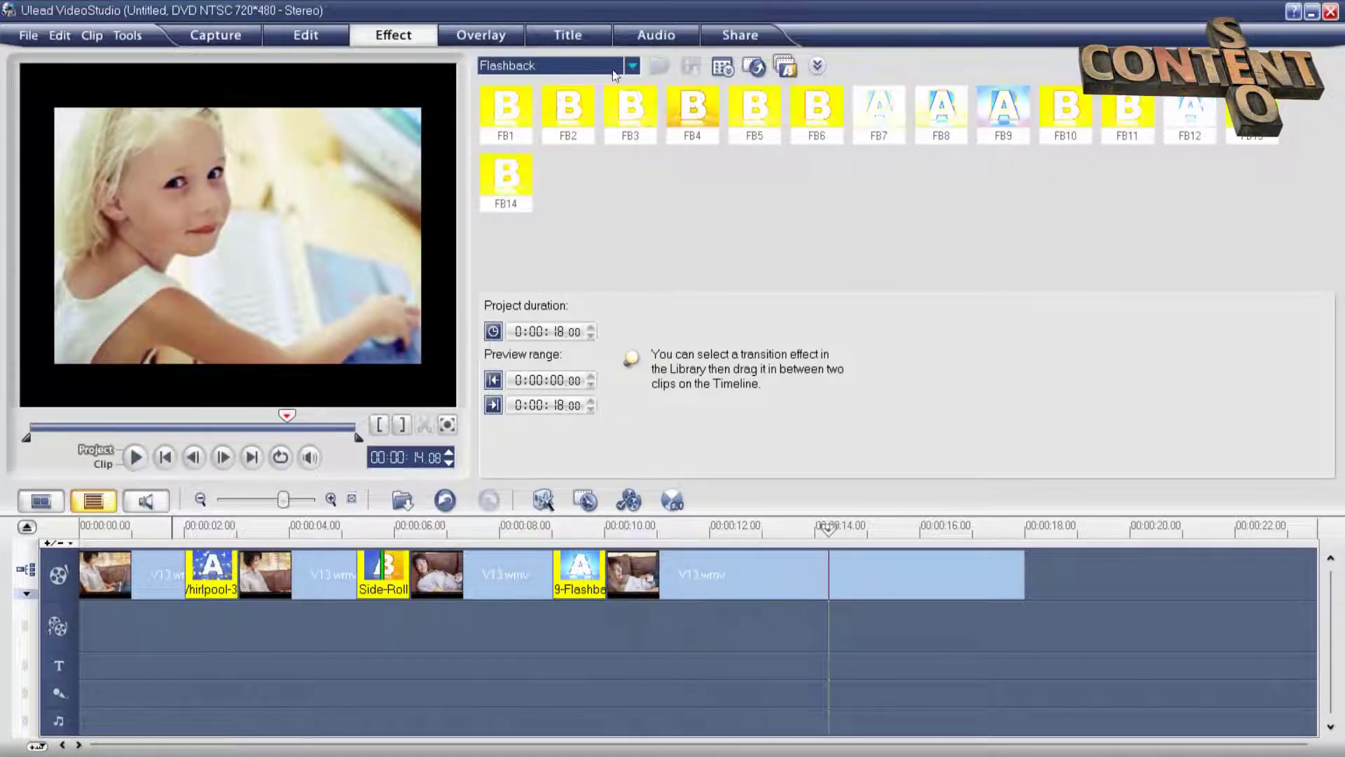
Split the fourth clip at 00:00:14.08, and add the Run and Stop transition from the Push category at the cut
click(947, 587)
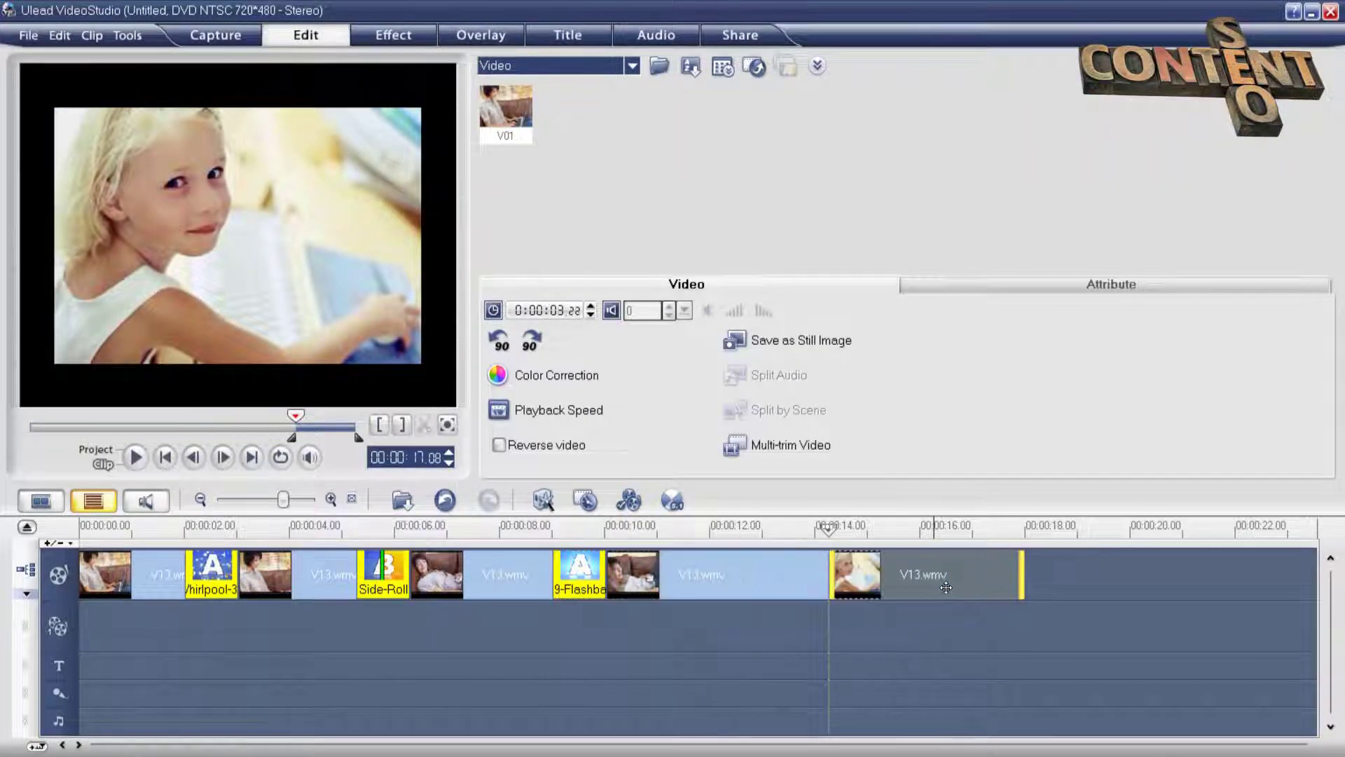
click(394, 35)
click(632, 65)
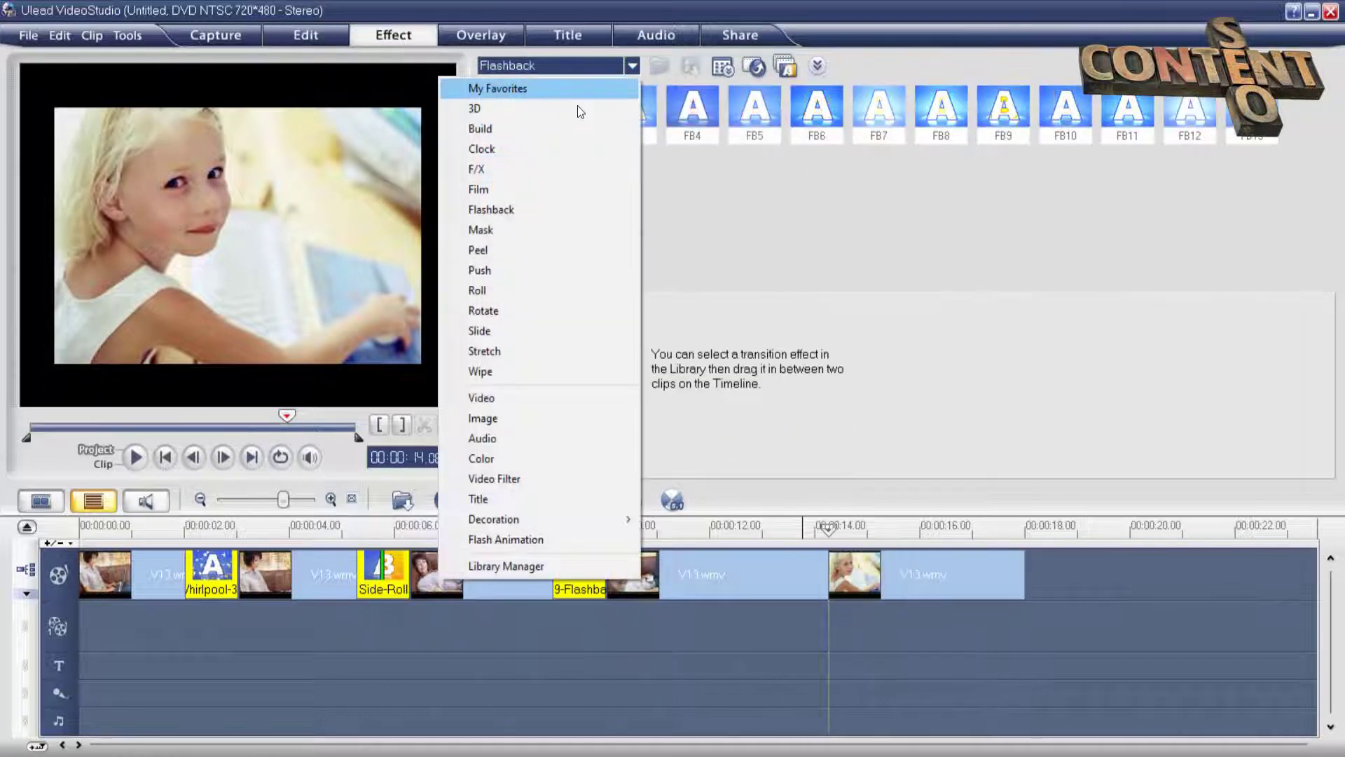
click(519, 271)
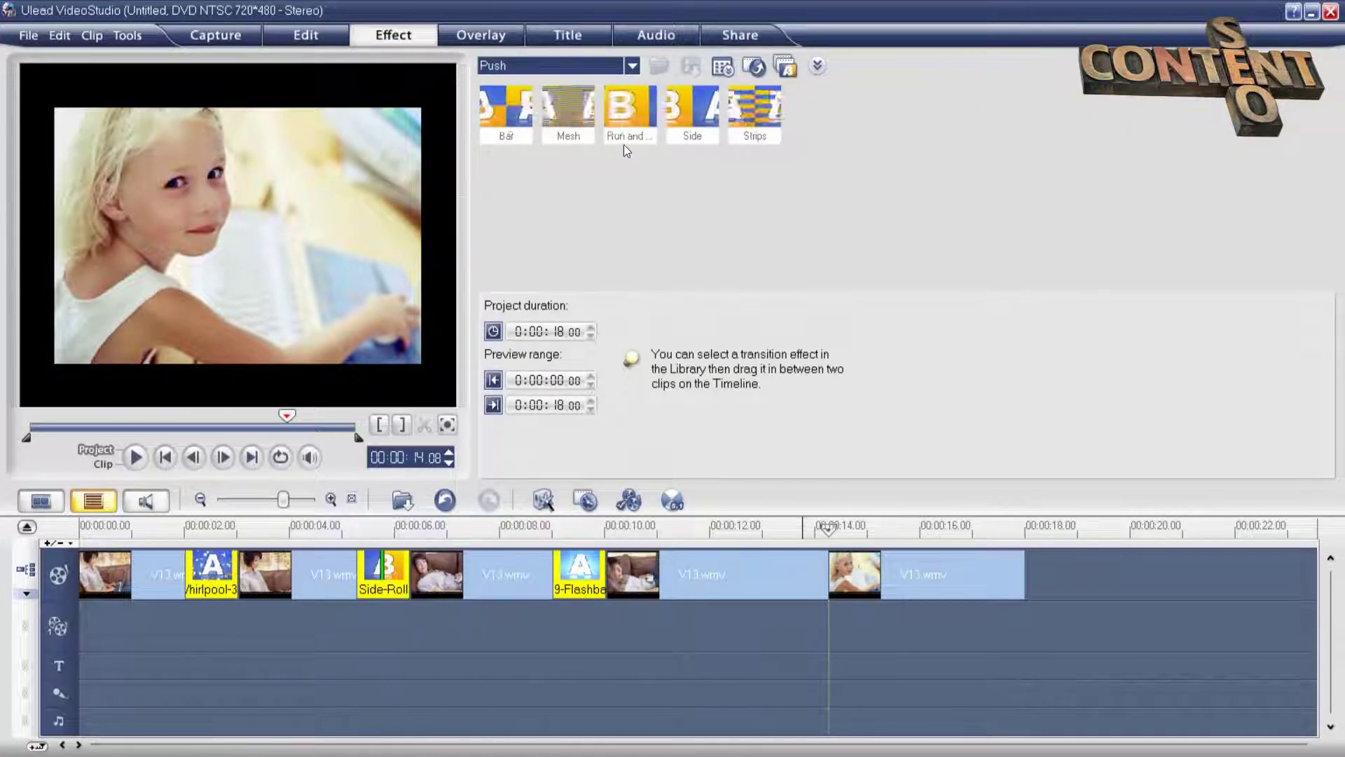
drag(629, 115, 829, 571)
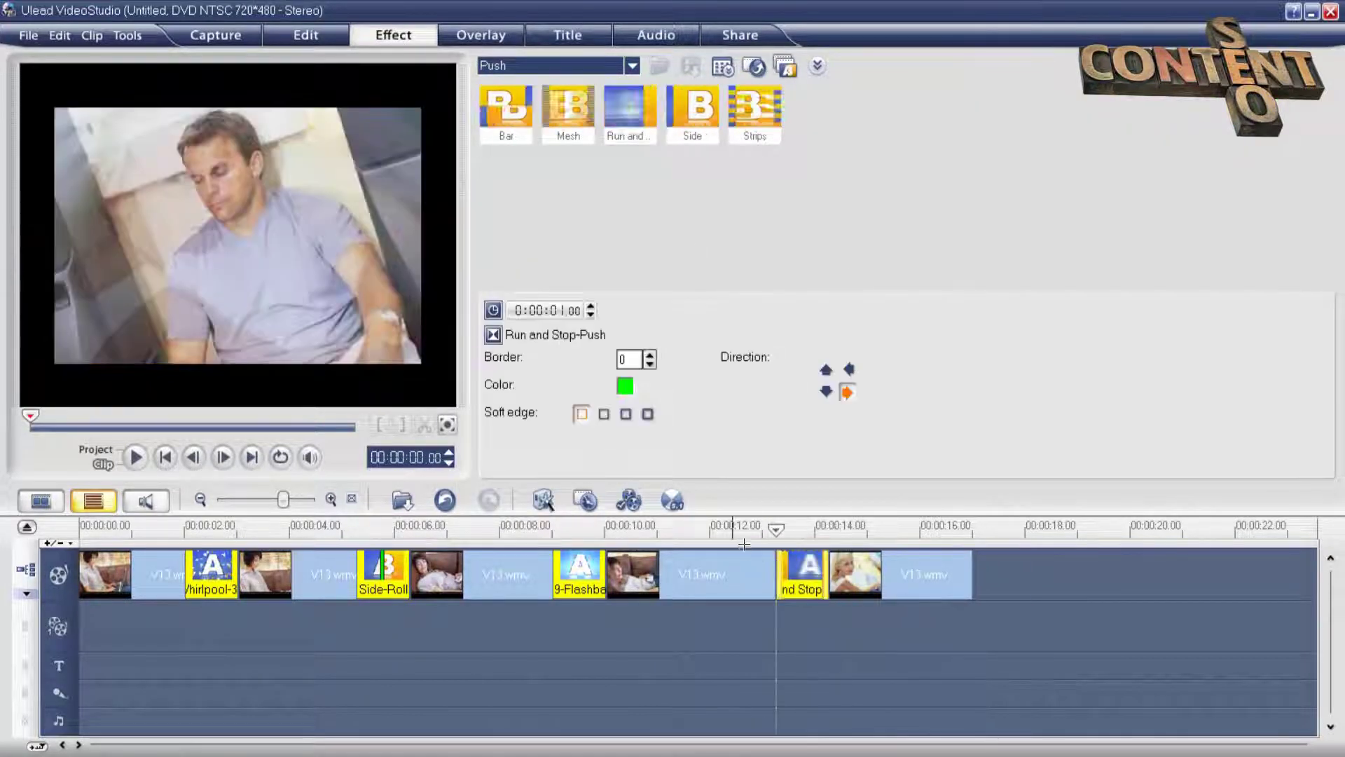
Play the project through the Run and Stop transition to the end of the timeline
click(96, 449)
click(140, 456)
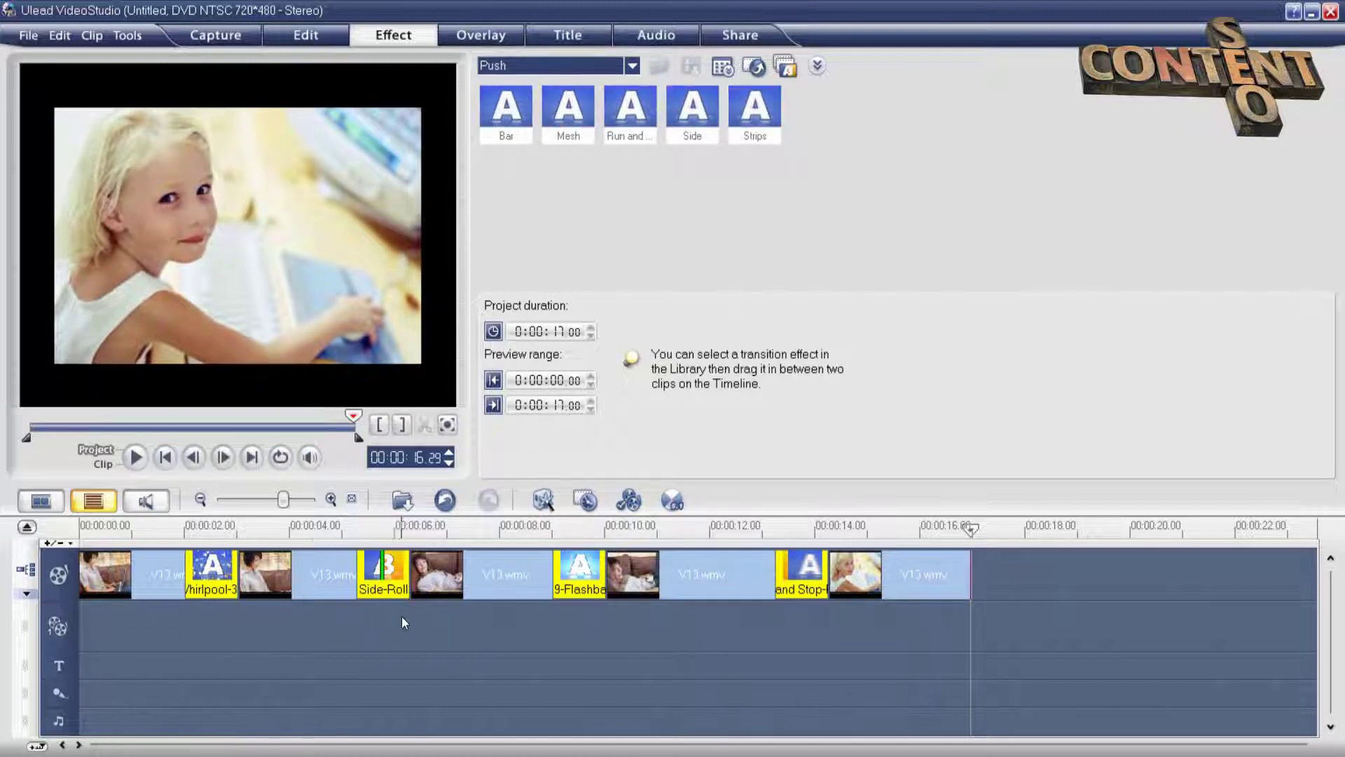
Rotate the first clip on the video track clockwise by 90 degrees four times
click(175, 589)
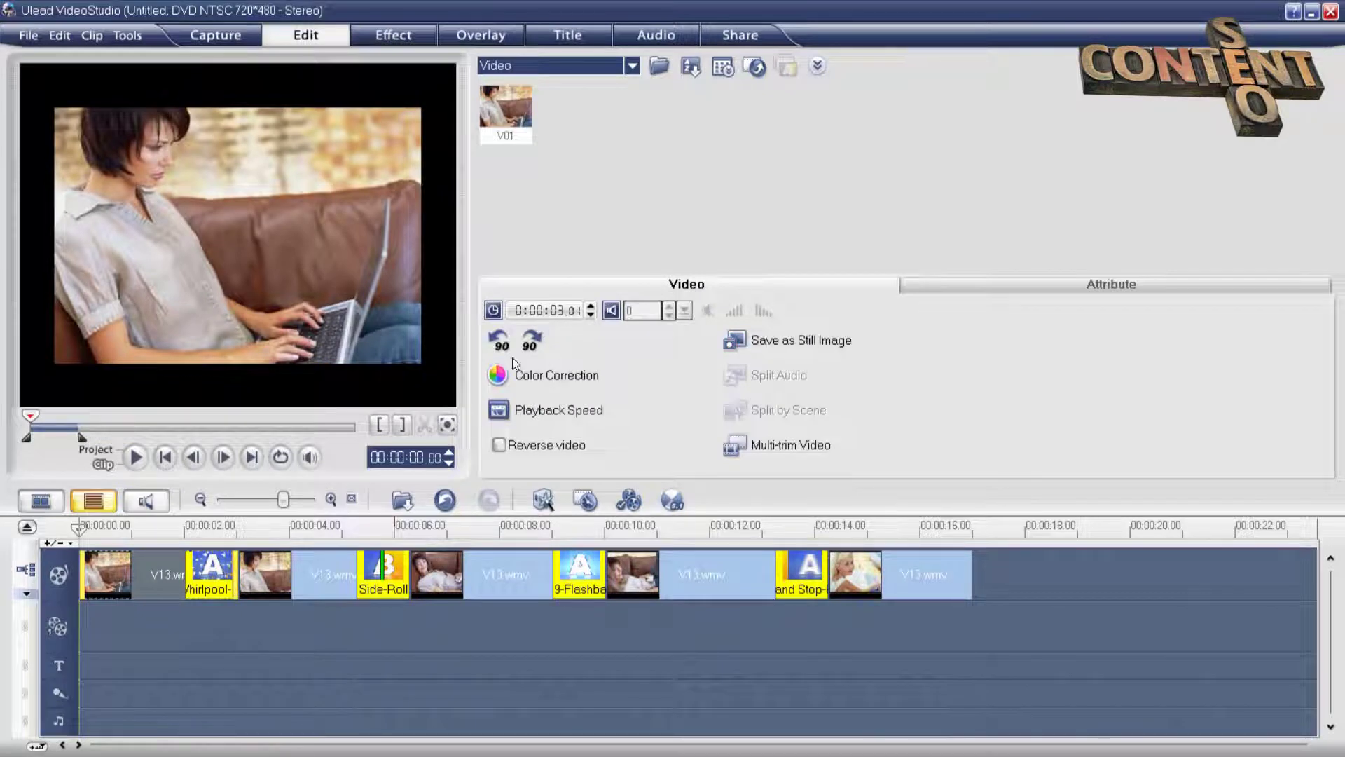
click(531, 341)
click(530, 342)
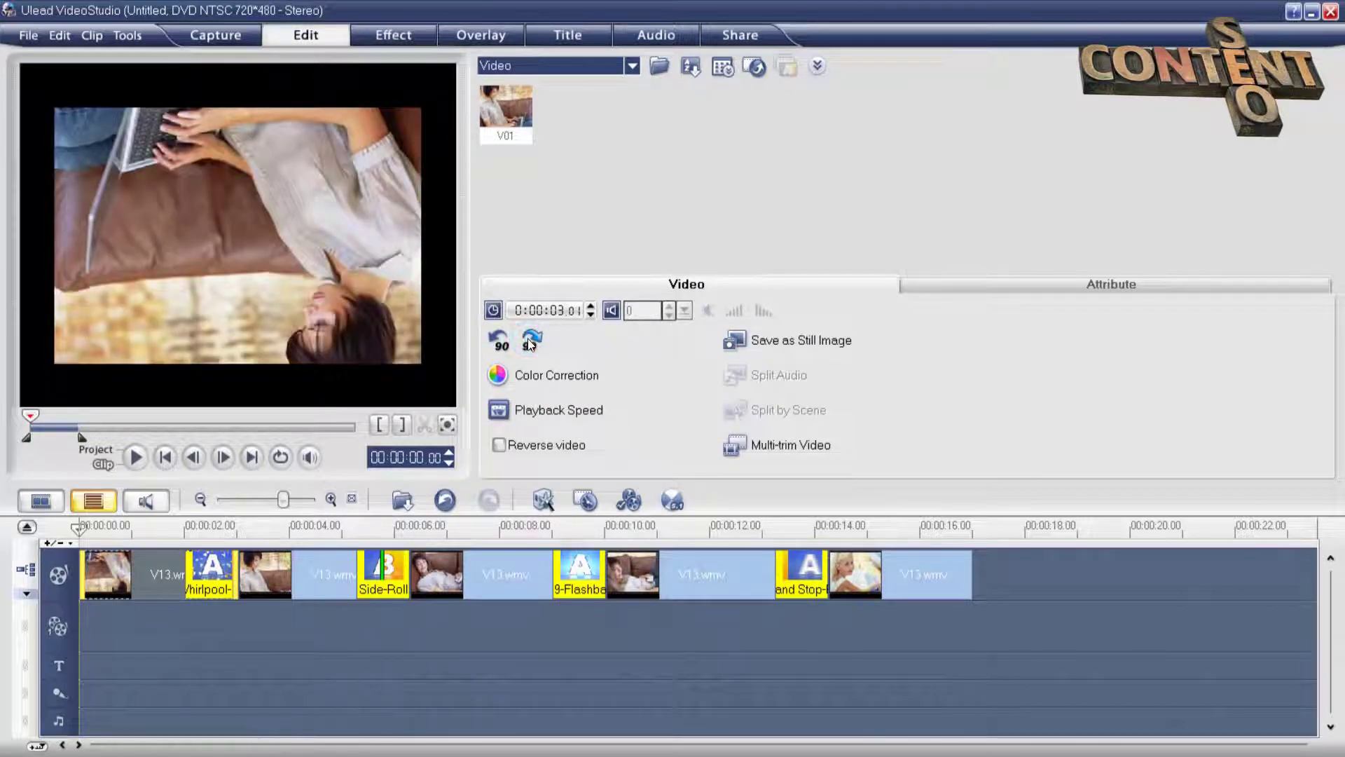
click(530, 342)
click(530, 342)
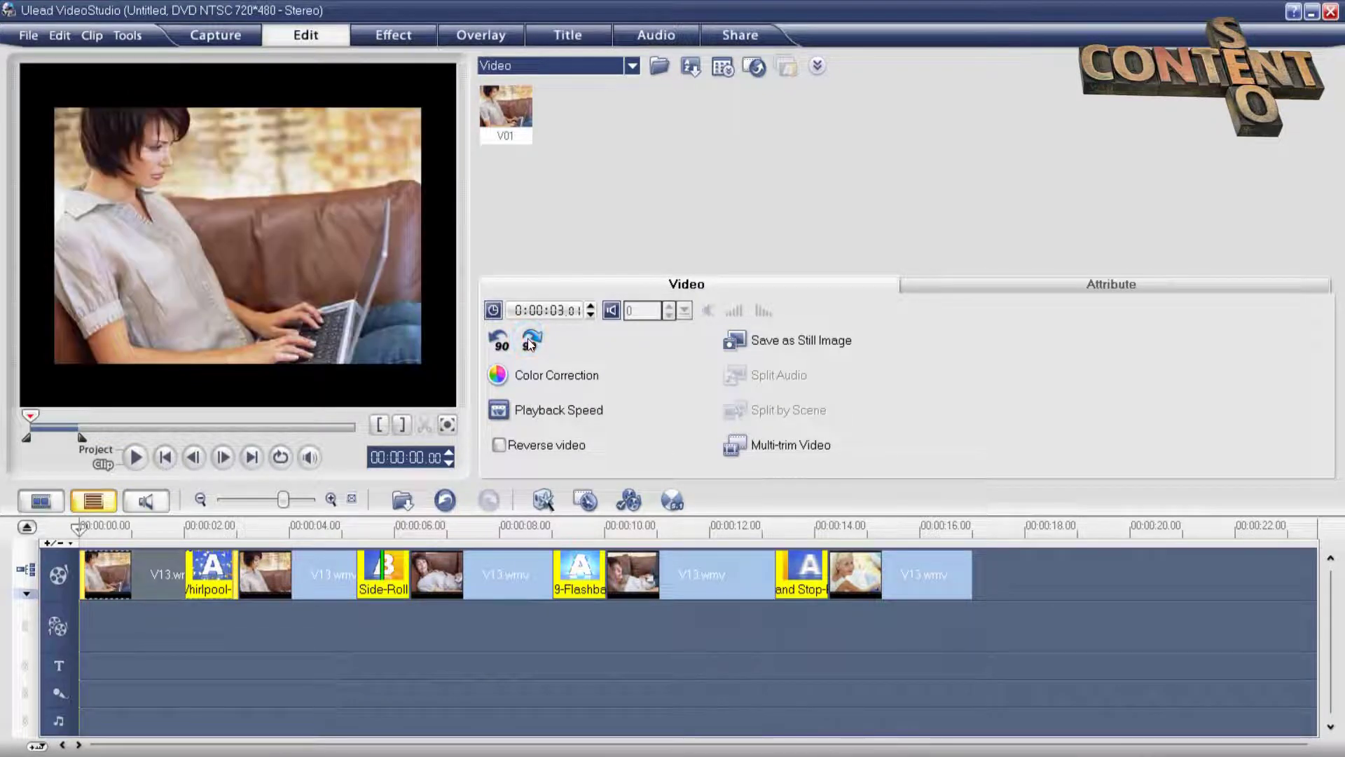
Try a playback speed of 303% for the first clip, and discard the change
click(580, 414)
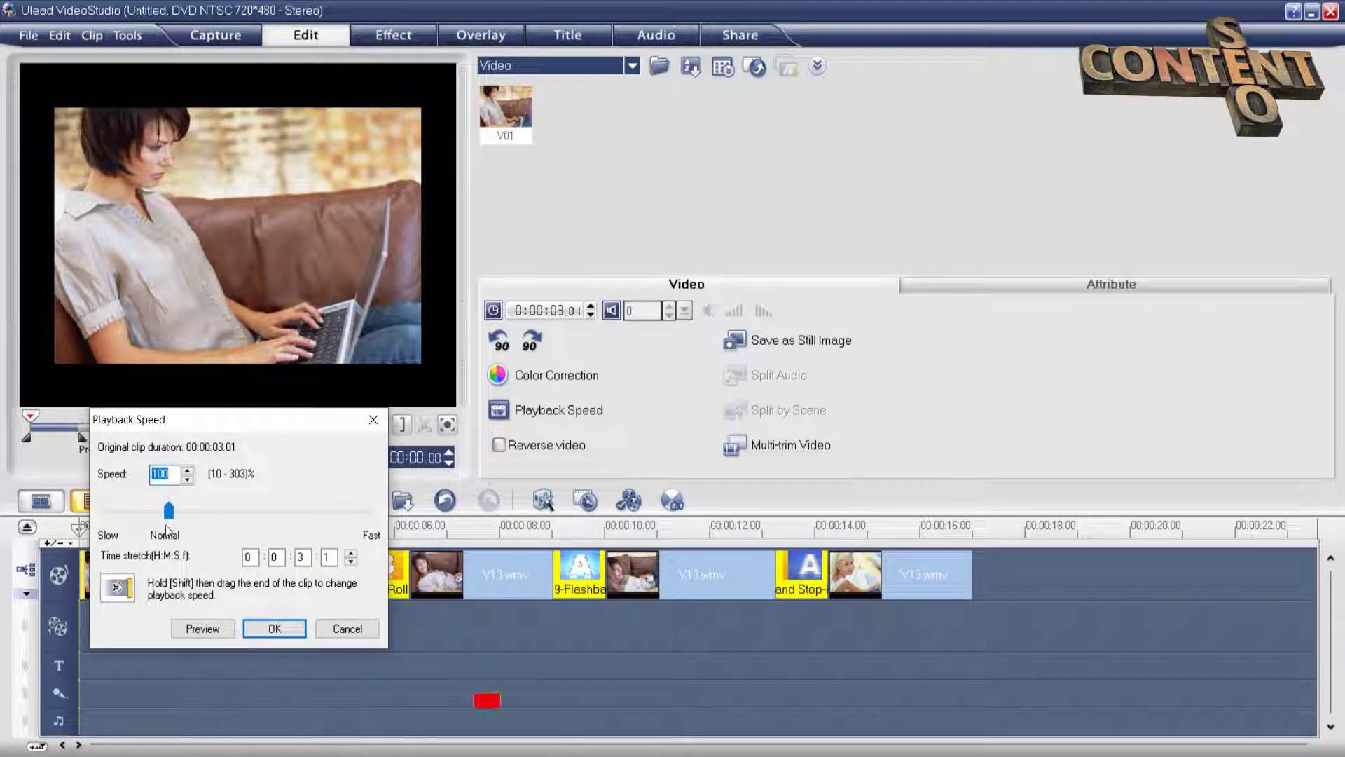
drag(168, 511, 163, 517)
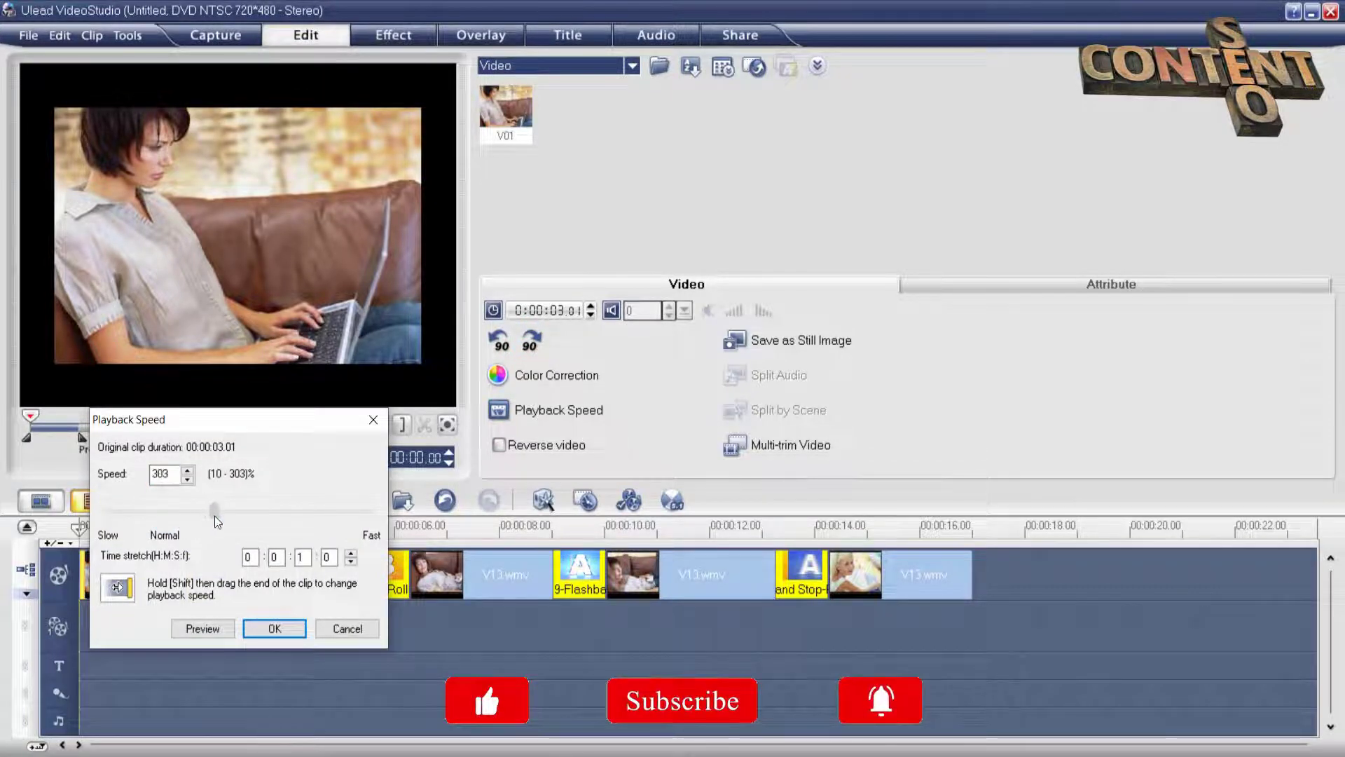
click(347, 629)
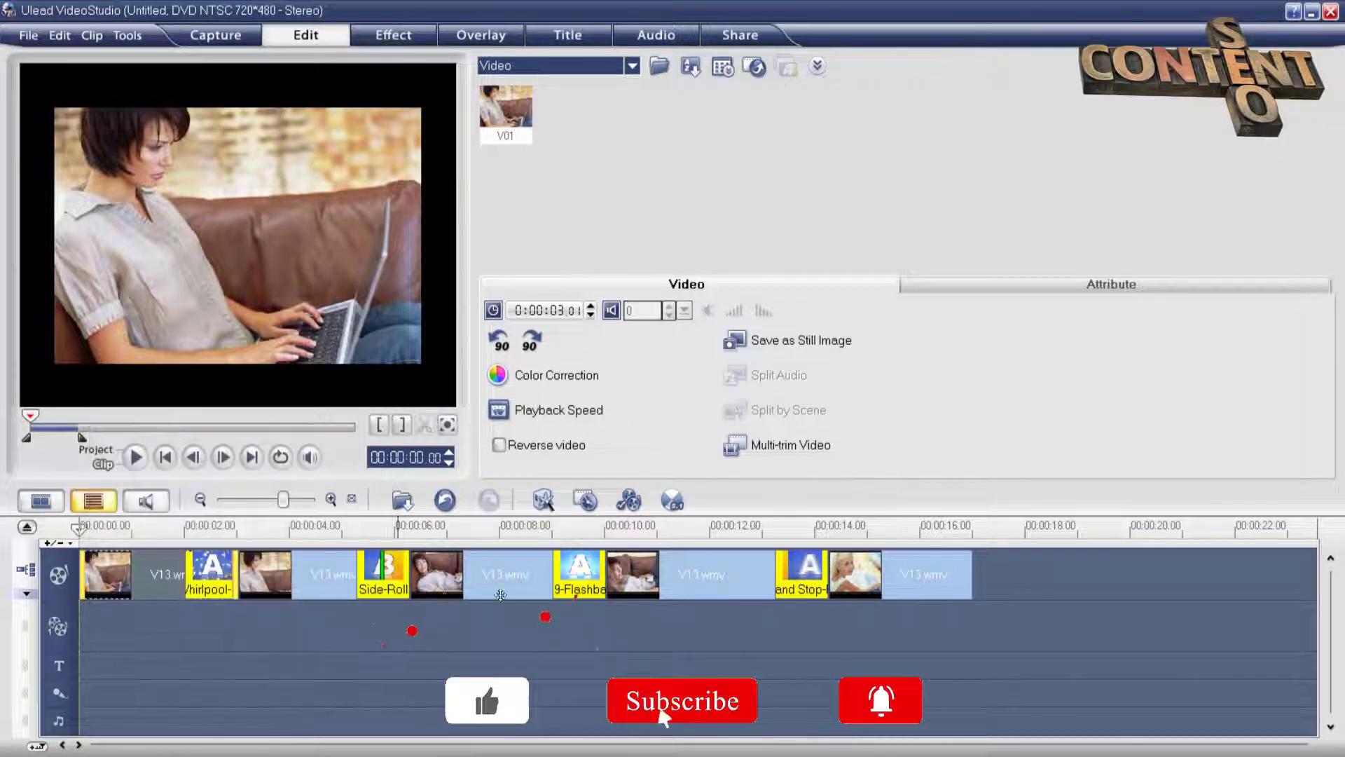
Try reversing the first clip and opening Multi-trim Video for it, and discard both
click(553, 447)
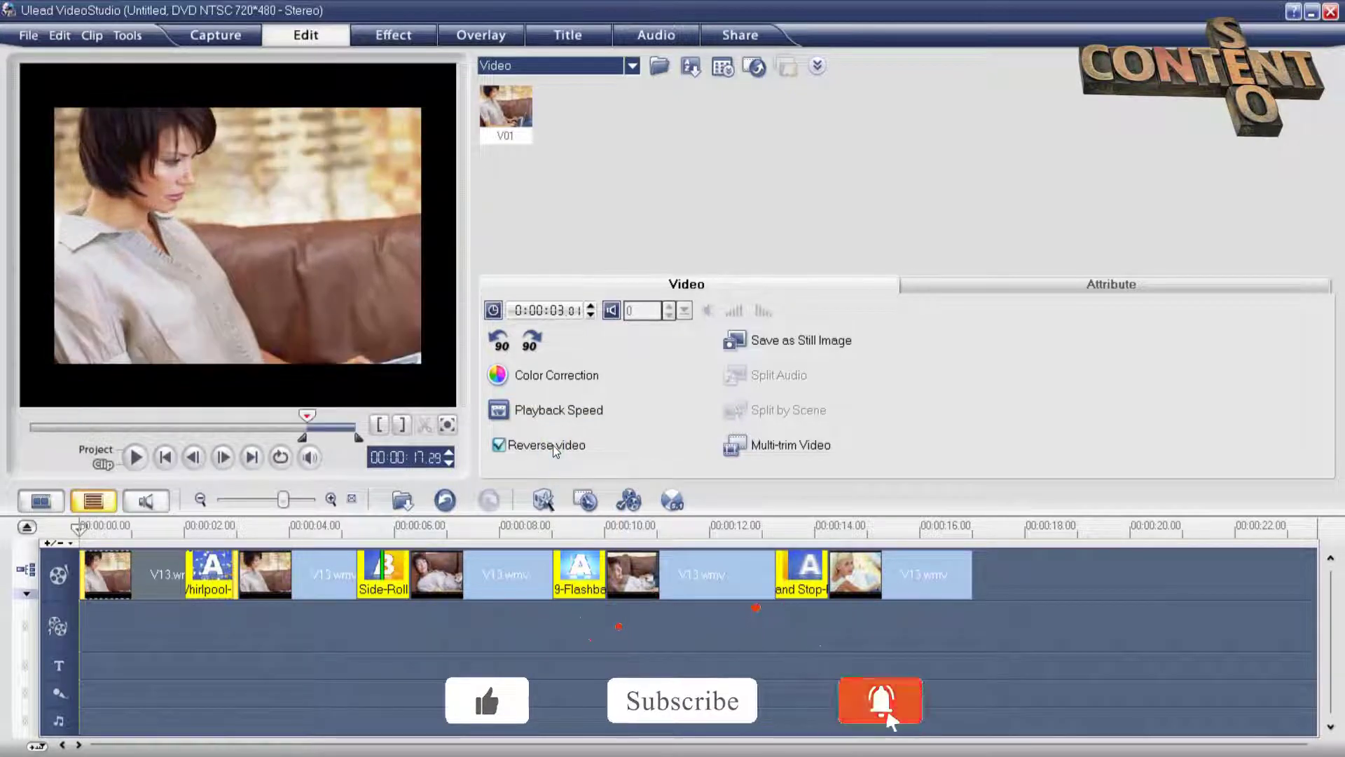
click(553, 446)
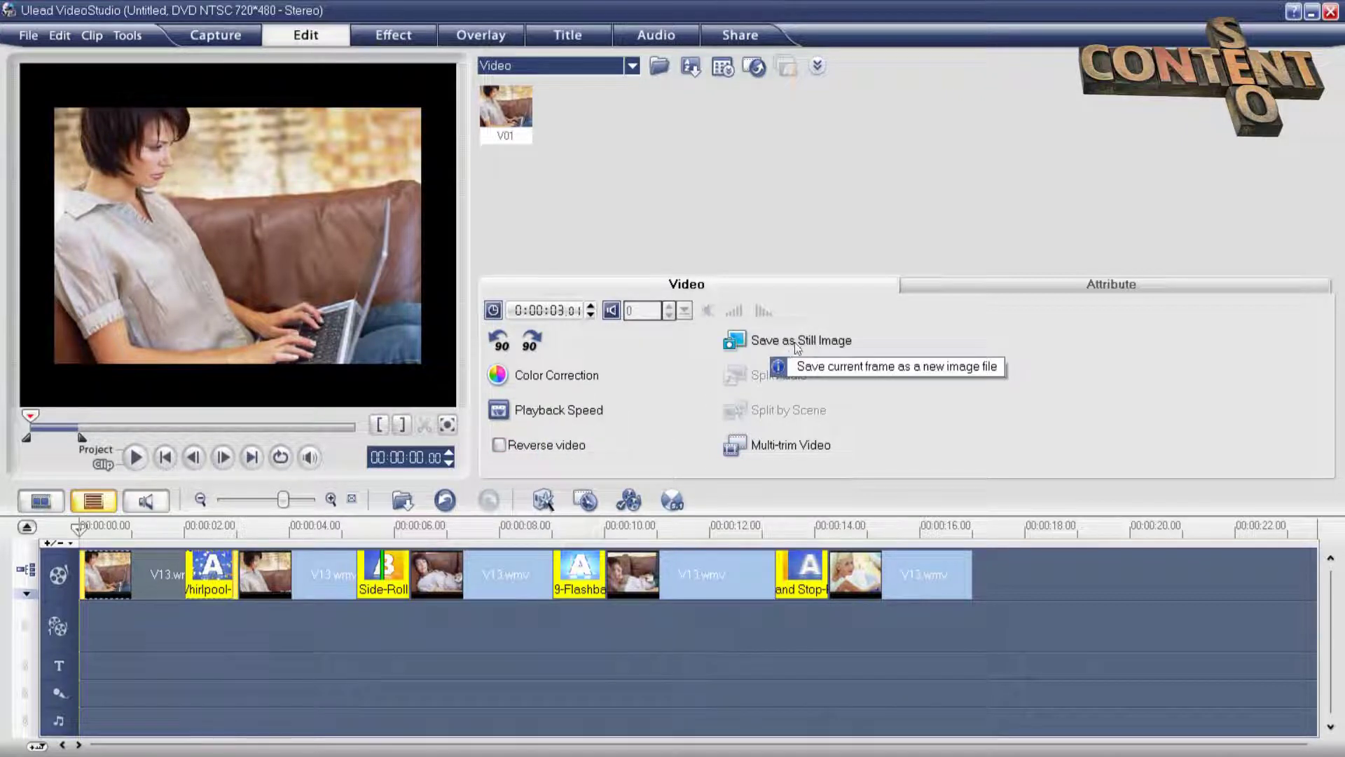
click(790, 445)
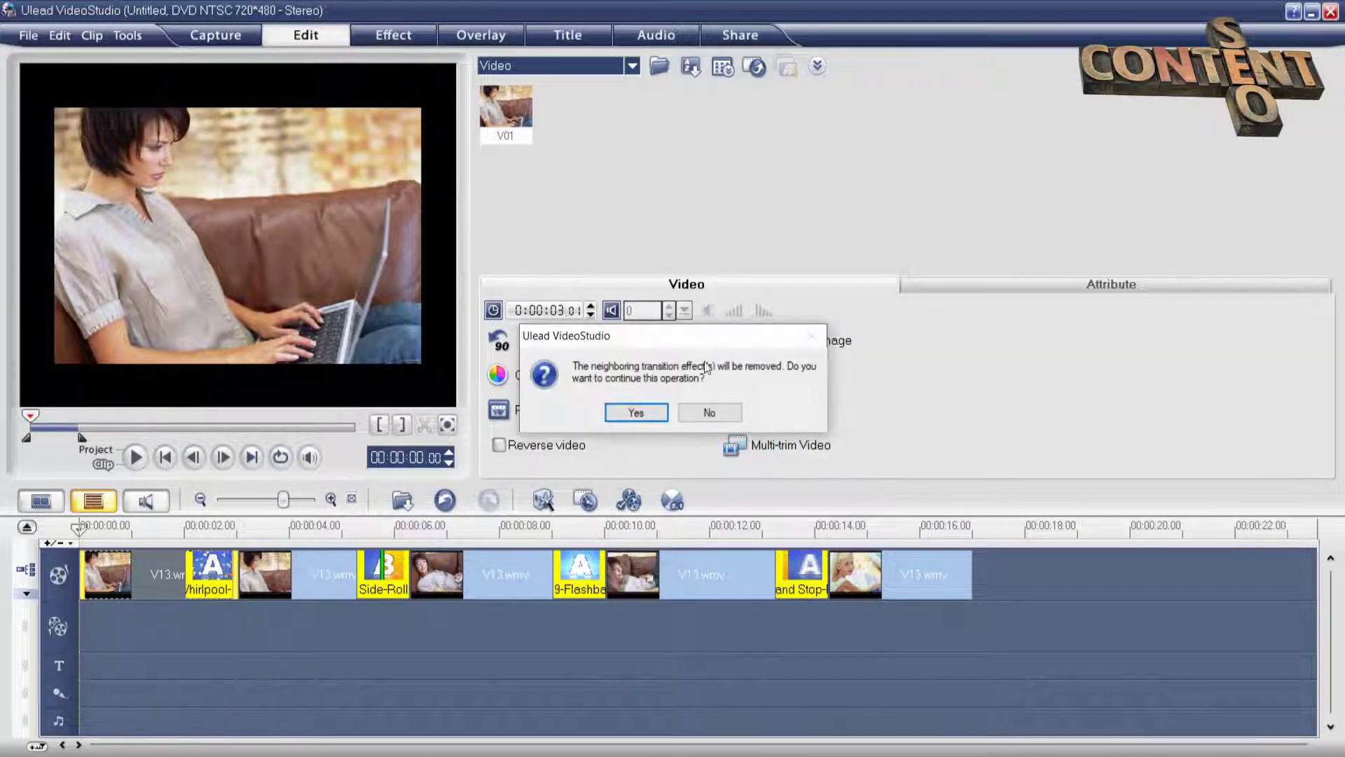
click(708, 412)
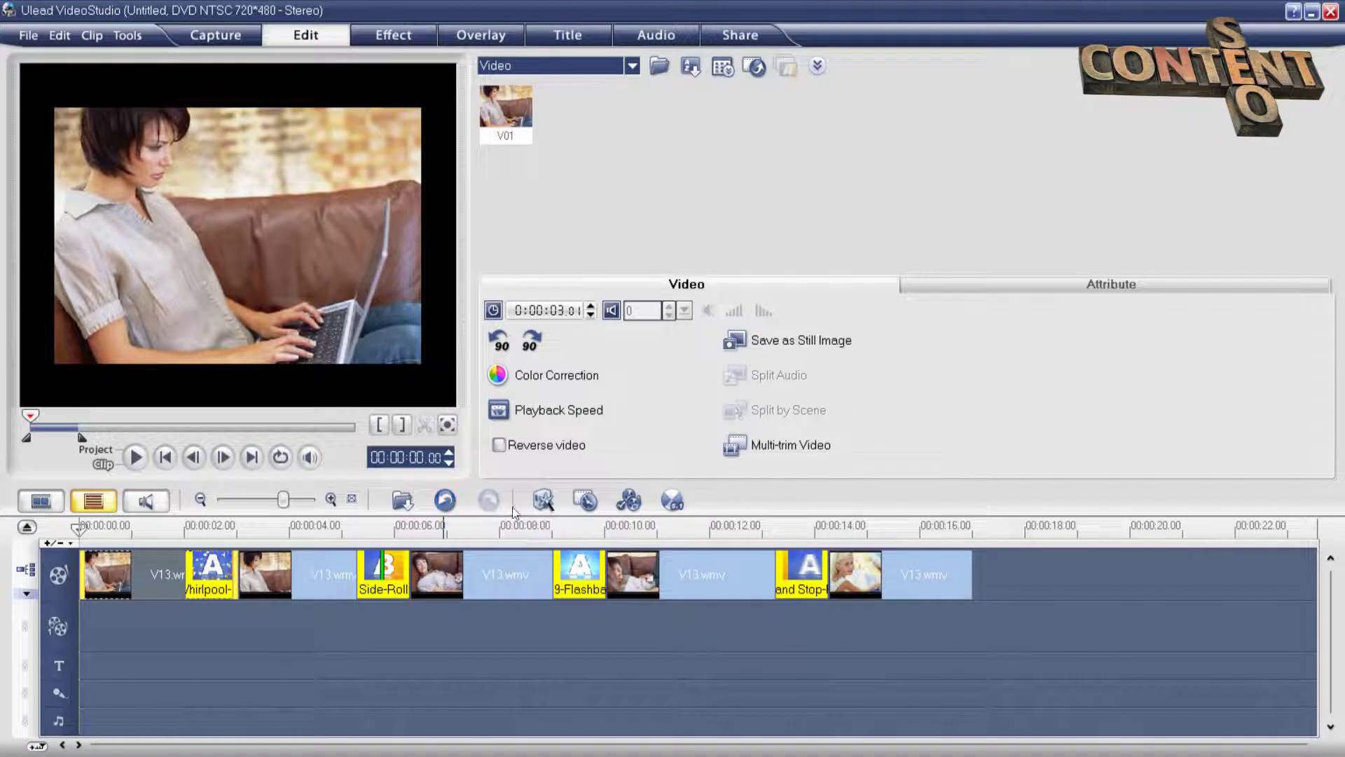
View the available tracks in the Overlay Track Manager, and close it without changes
click(628, 501)
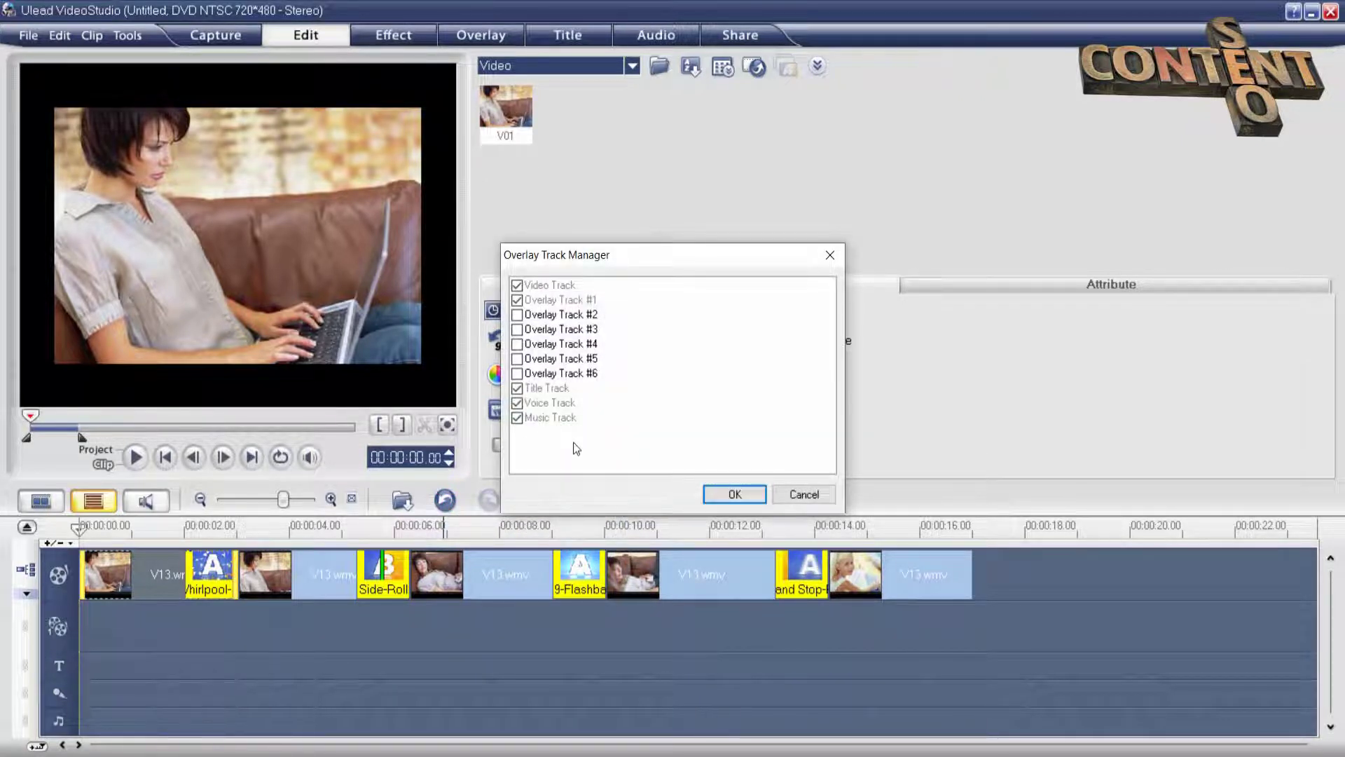
click(792, 494)
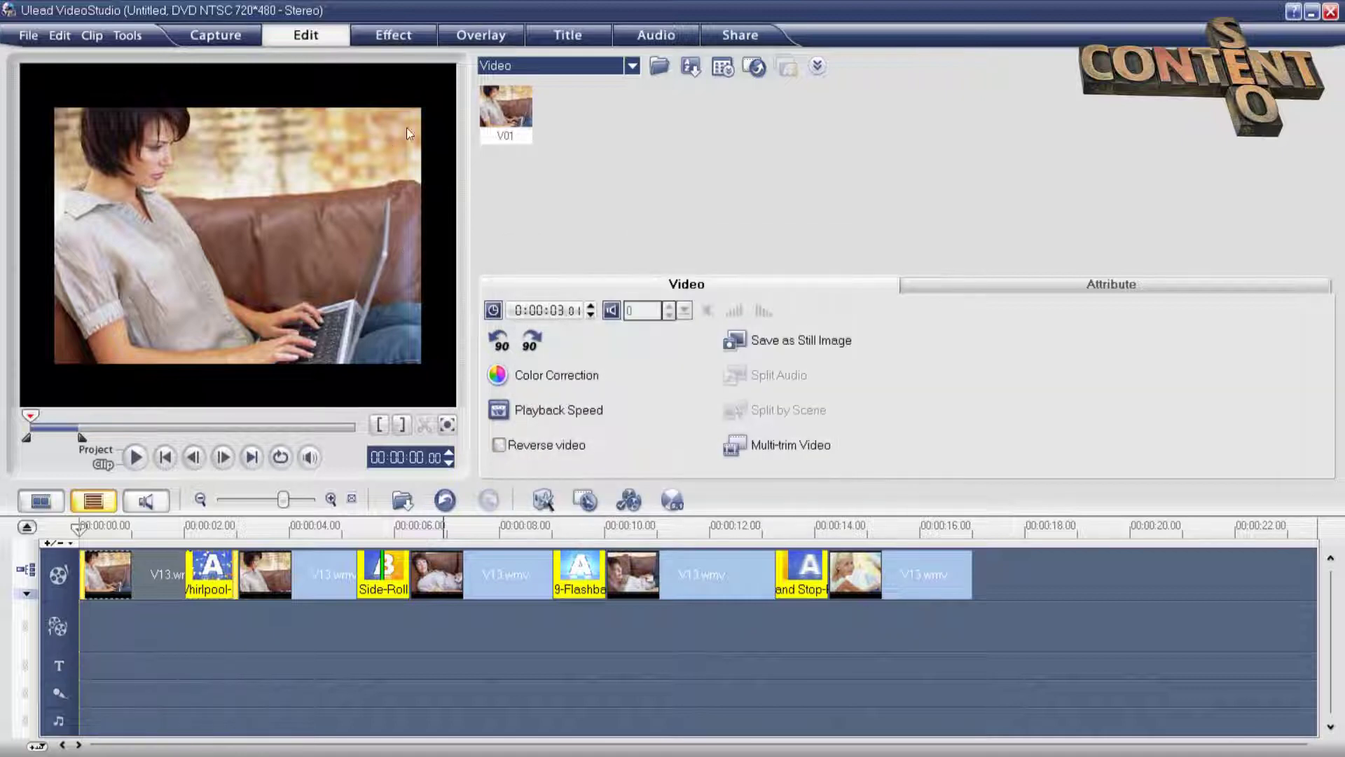
Add the WAR OF THE WORLDS title preset at the start of the title track
click(532, 37)
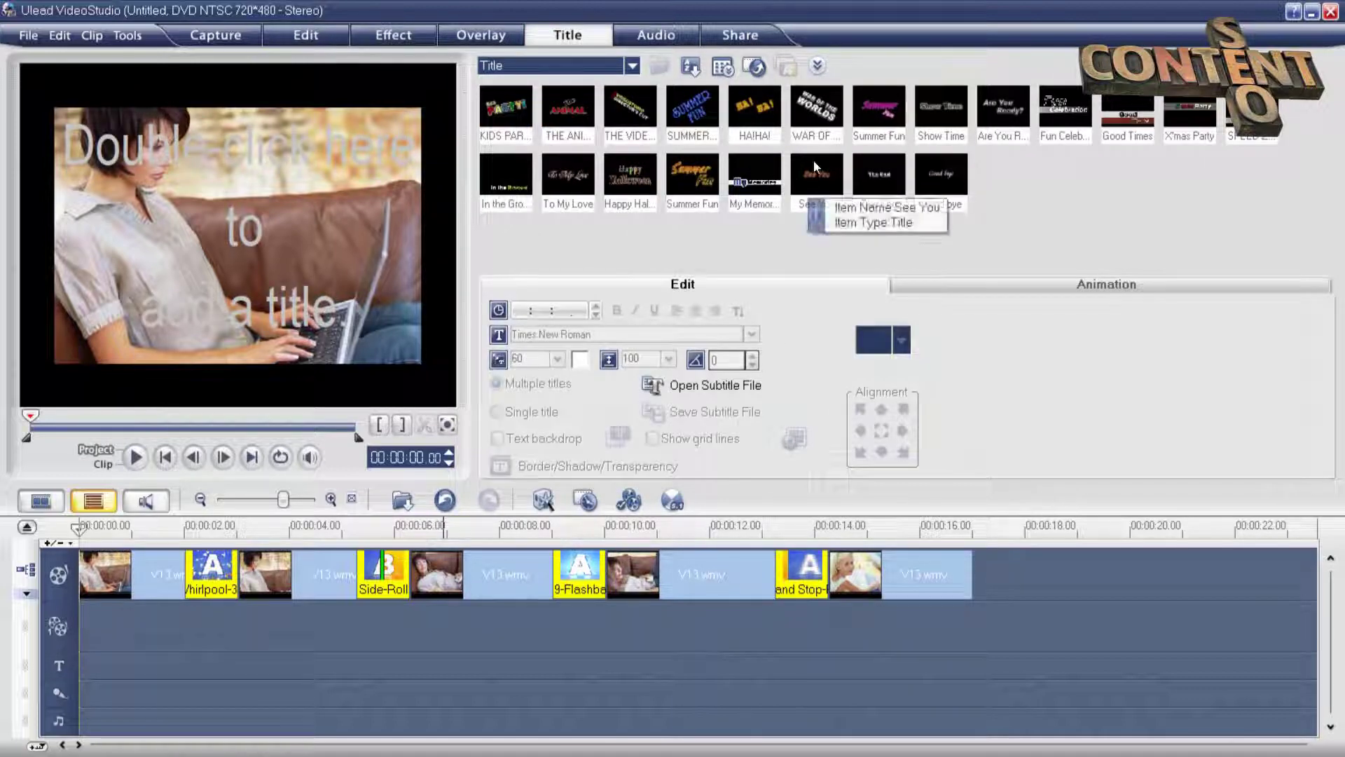
drag(816, 108, 218, 654)
drag(439, 680, 280, 677)
click(214, 672)
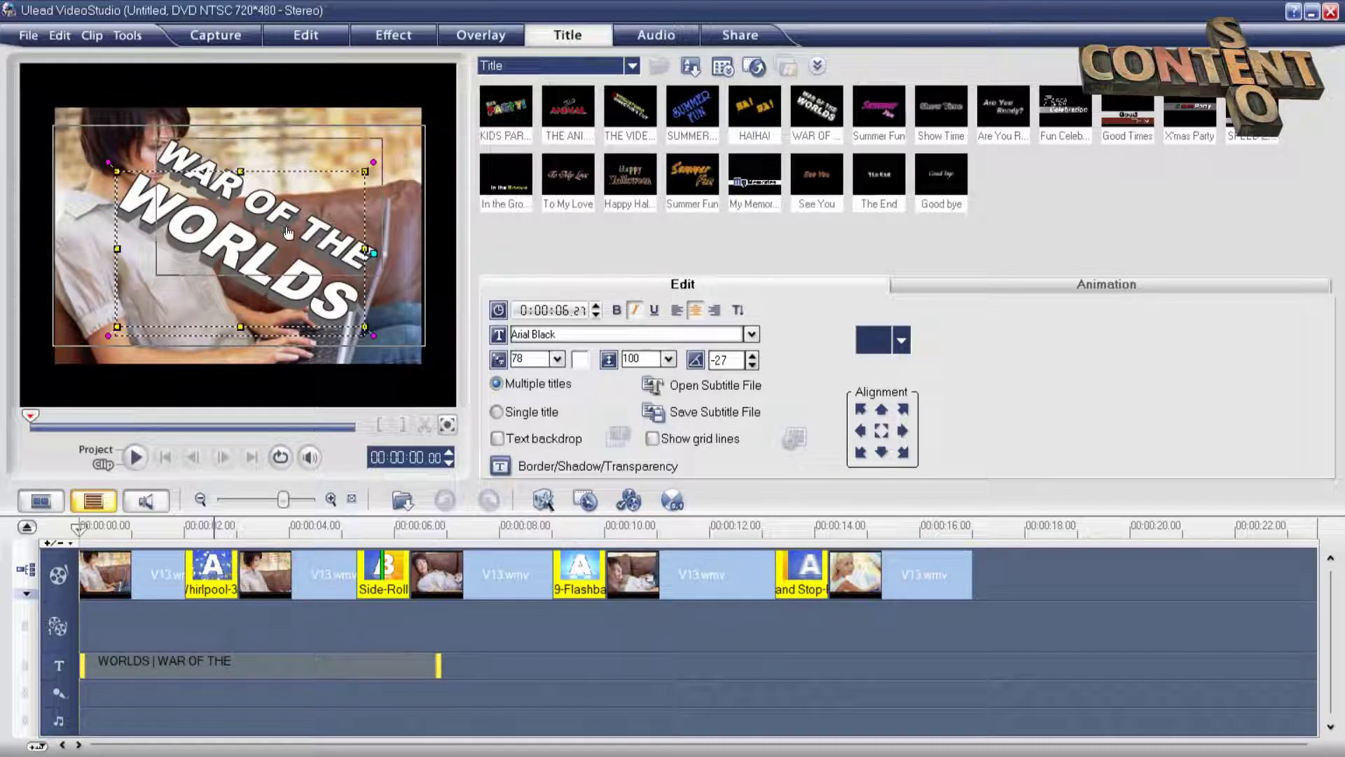
Replace the "WAR OF THE" text with "iCon", enlarge it to font size 115, and place it just above "WORLDS"
click(288, 214)
key(ctrl+a)
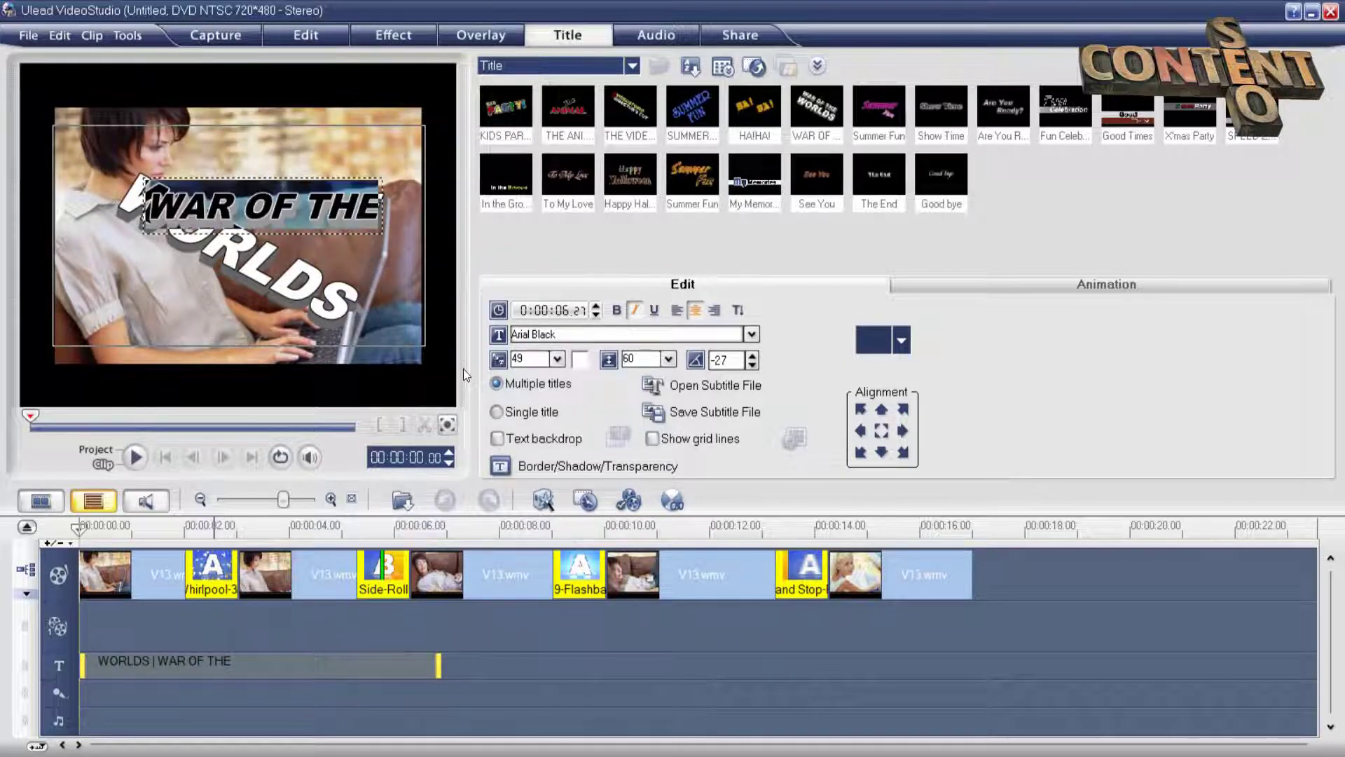
key(Delete)
text(ViCon)
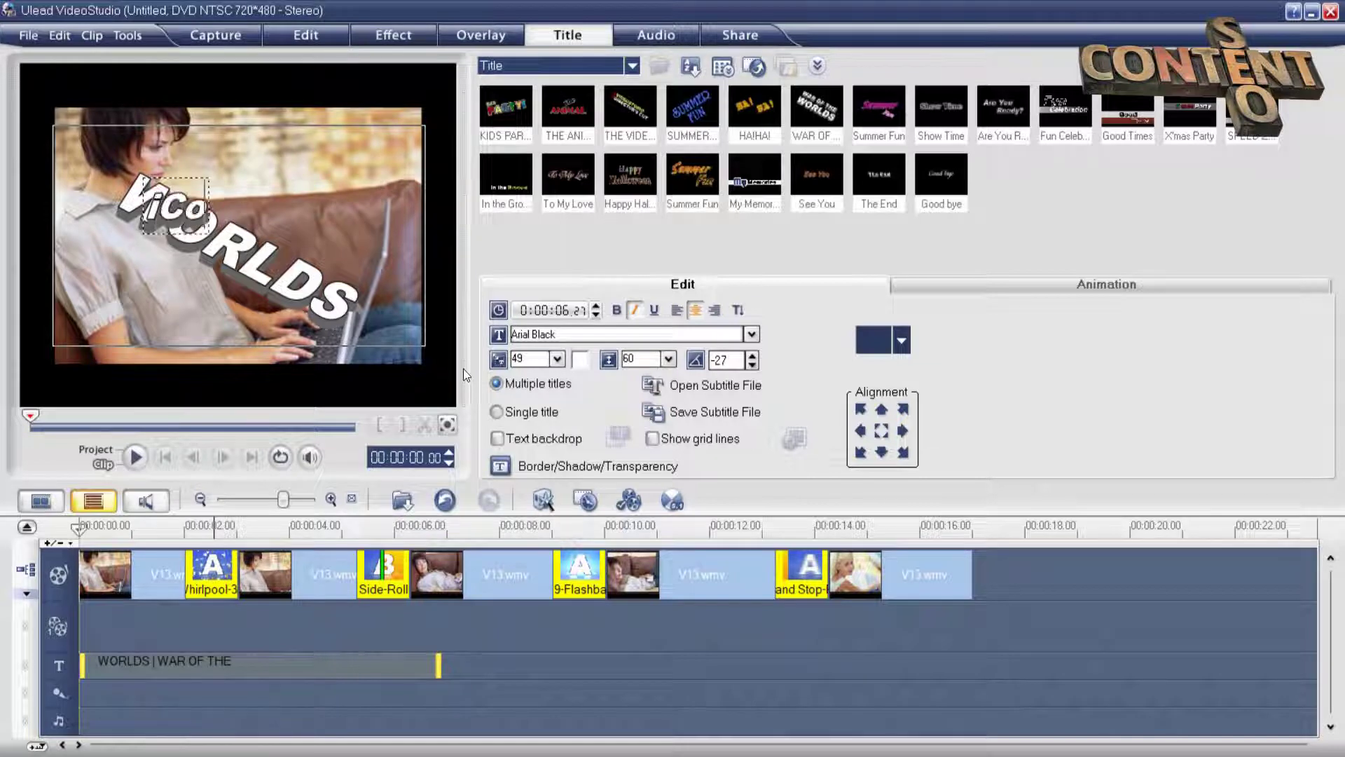
click(447, 326)
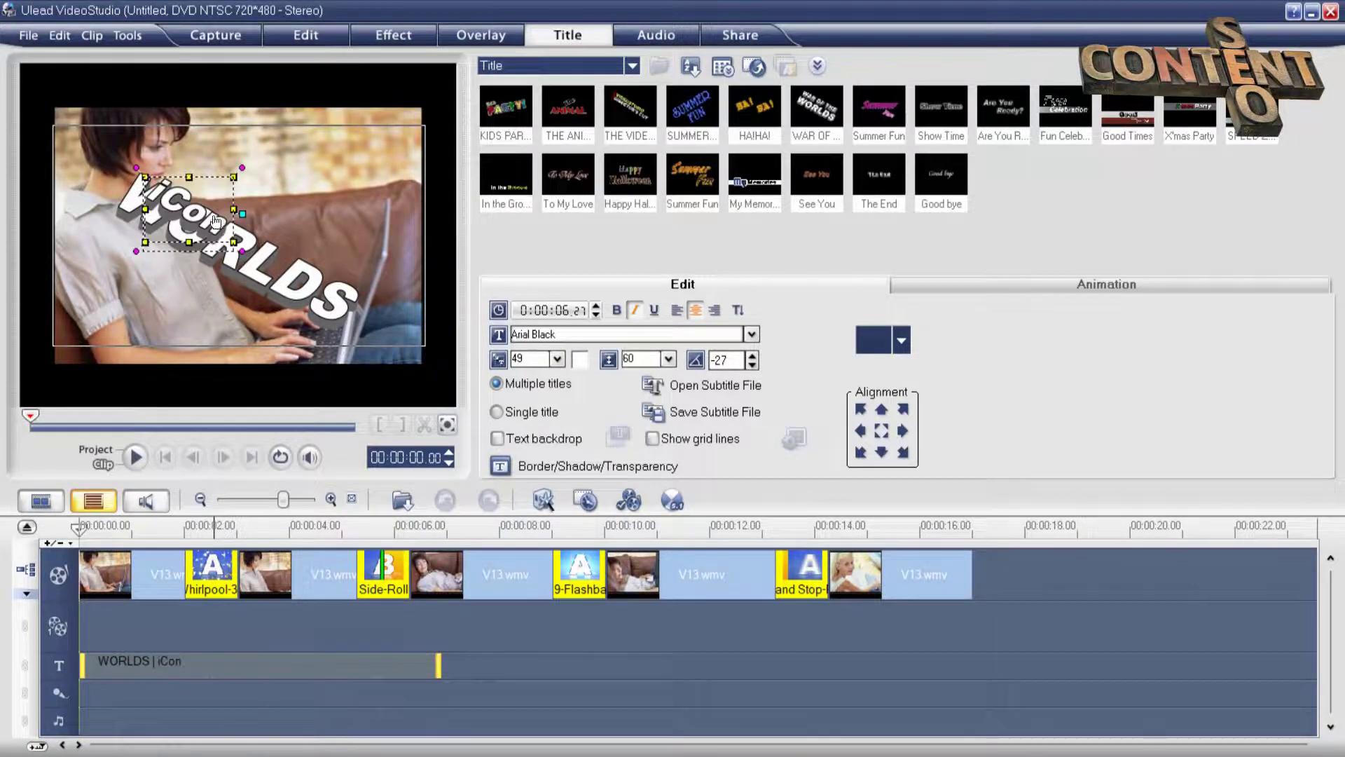
drag(235, 243, 314, 317)
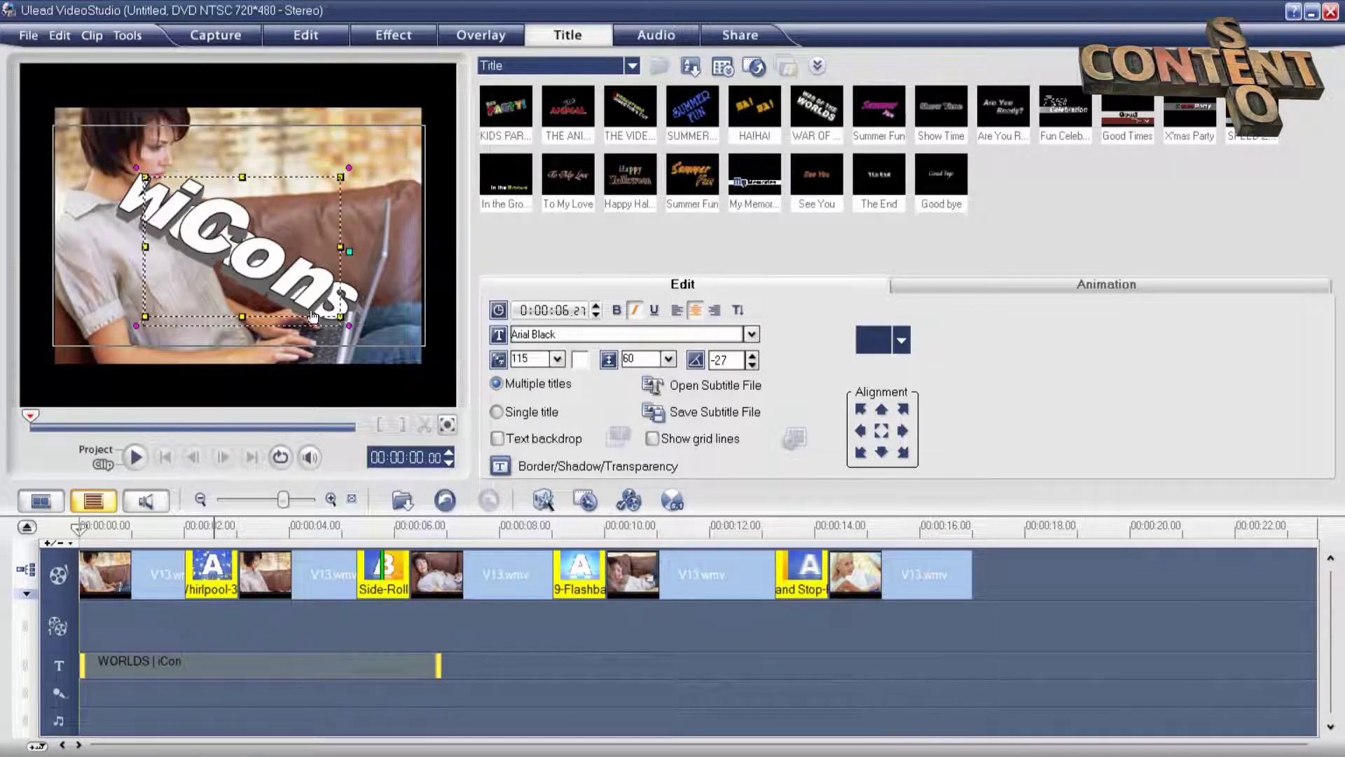
drag(250, 256, 295, 206)
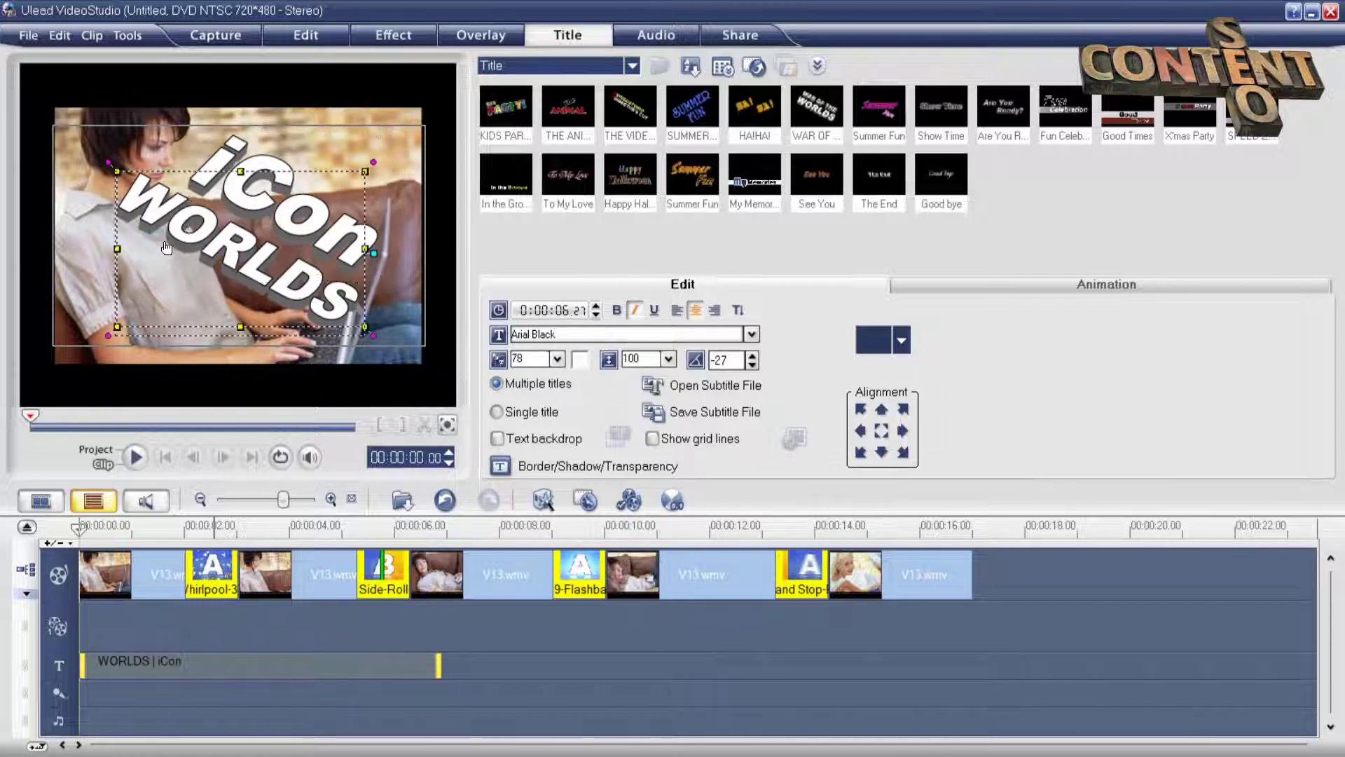
Replace the "WORLDS" text with "Studio", and shift it closer beneath "iCon"
click(207, 341)
key(ctrl+a)
text(Stu)
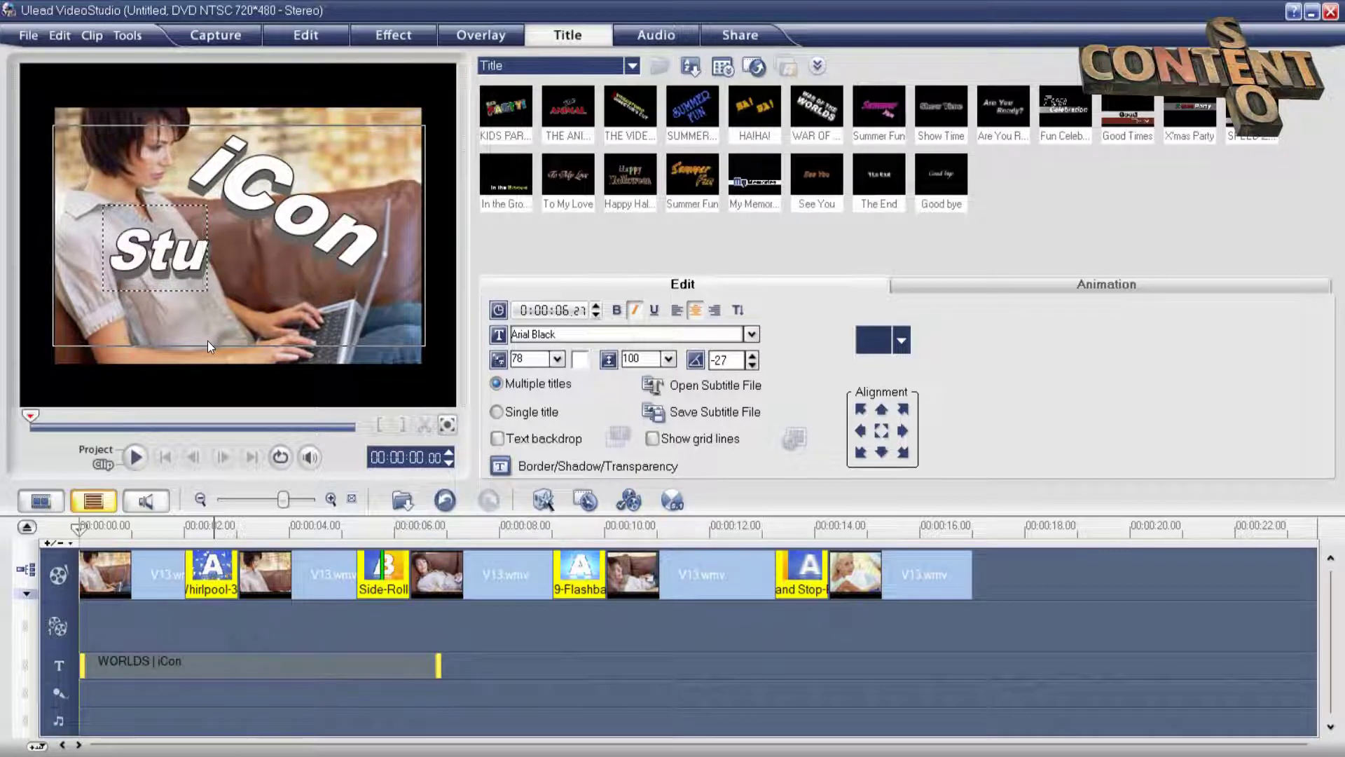
text(dio)
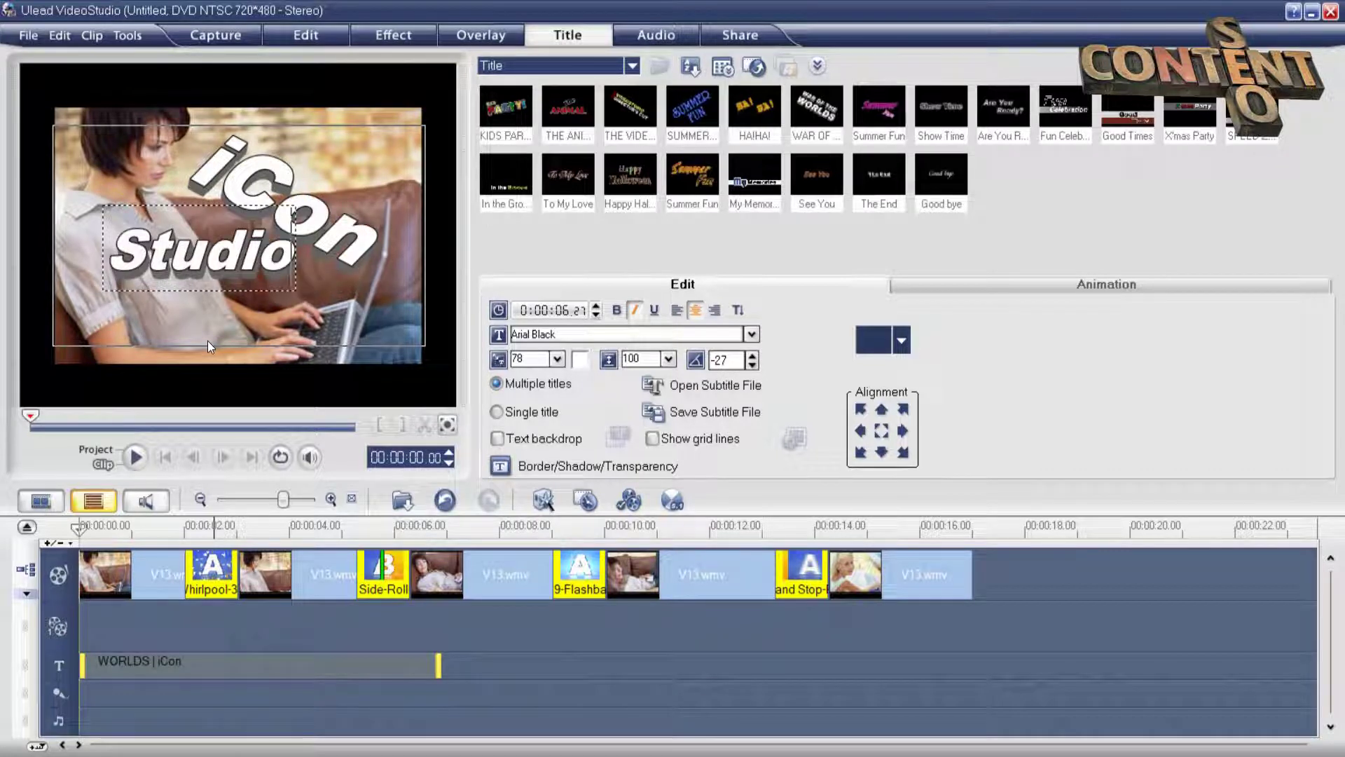
click(309, 306)
drag(209, 283, 245, 283)
click(245, 282)
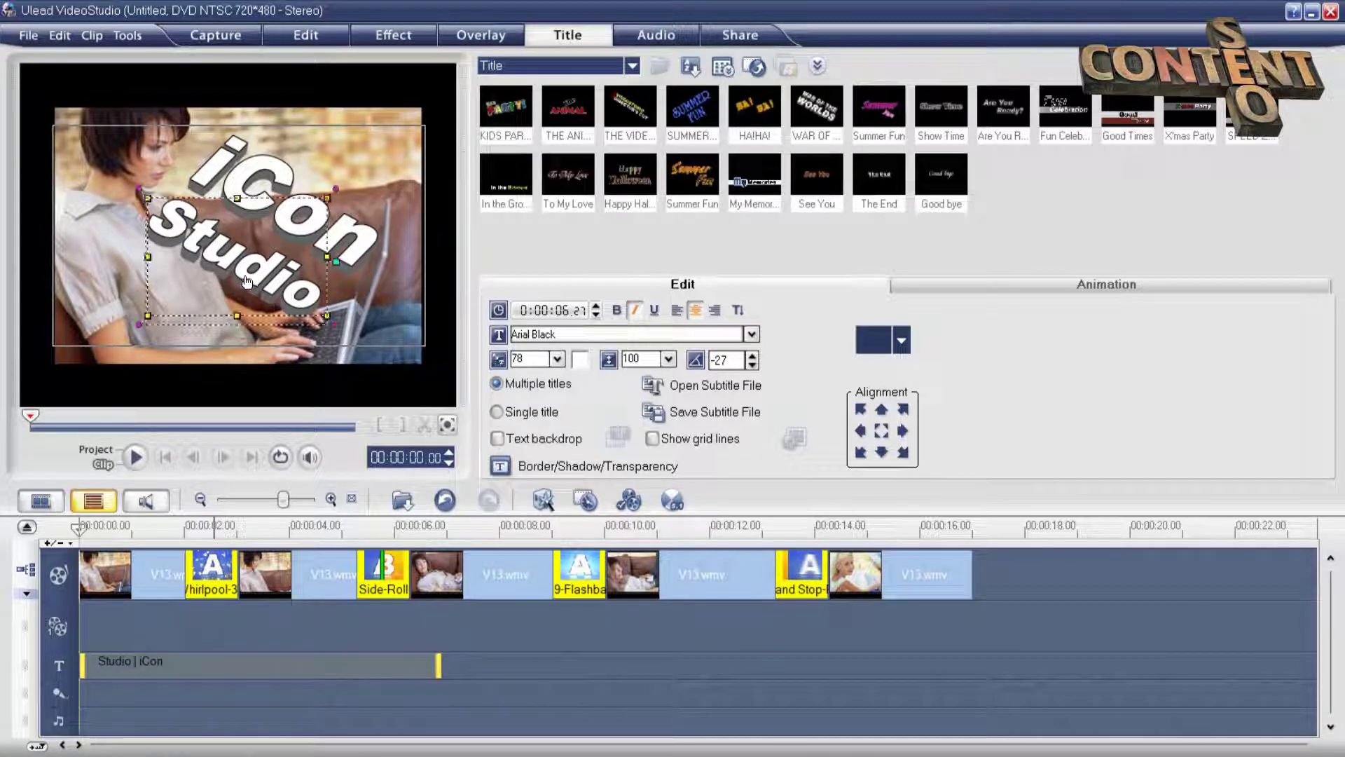
Increase the "Studio" text's font size to 102, and move it slightly up and left under "iCon"
click(557, 359)
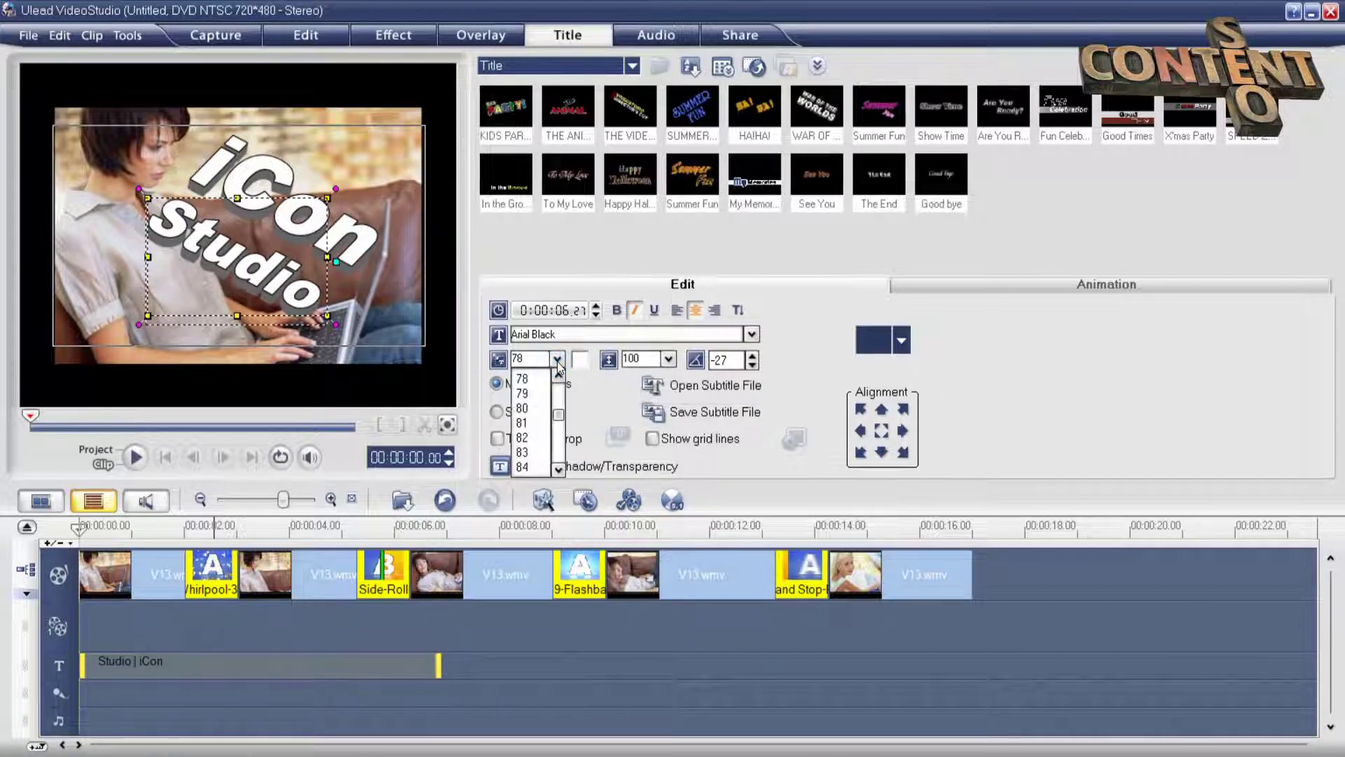
click(533, 469)
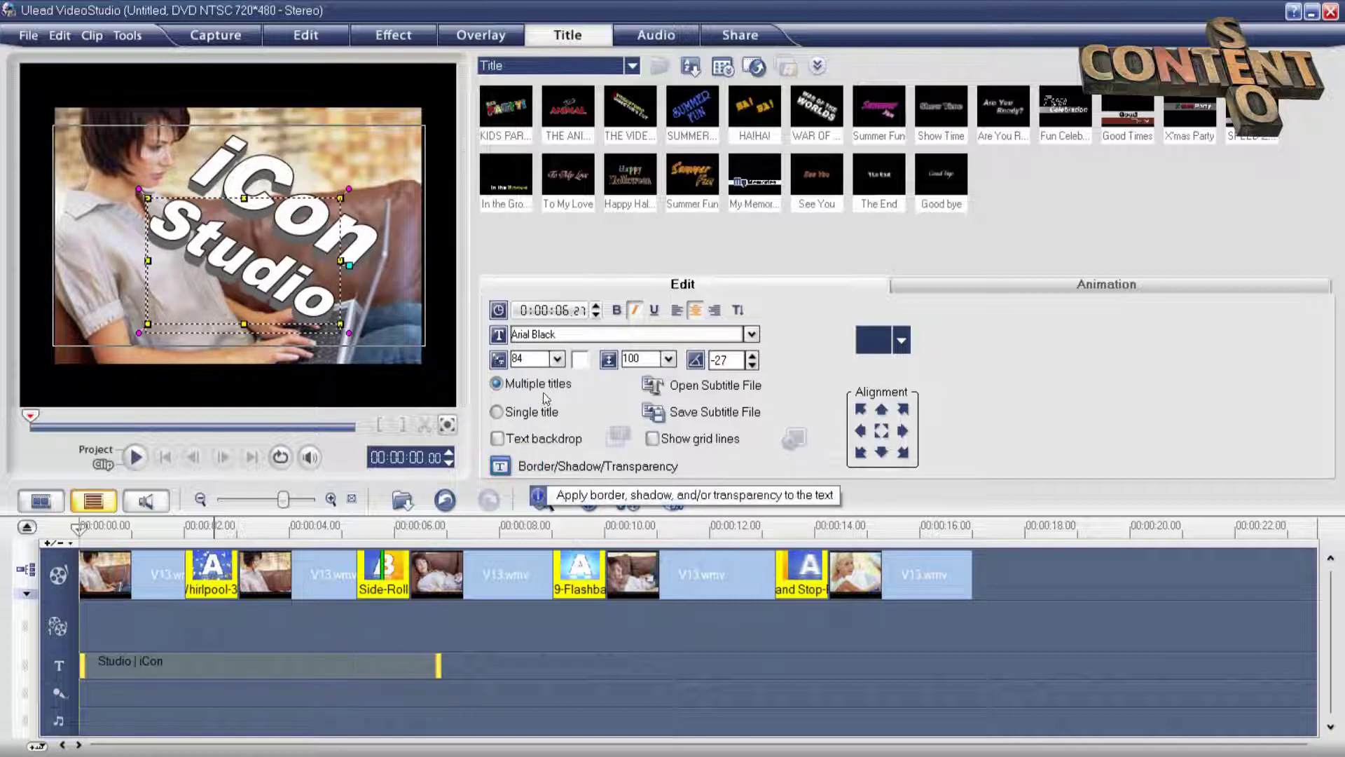
click(557, 359)
click(531, 468)
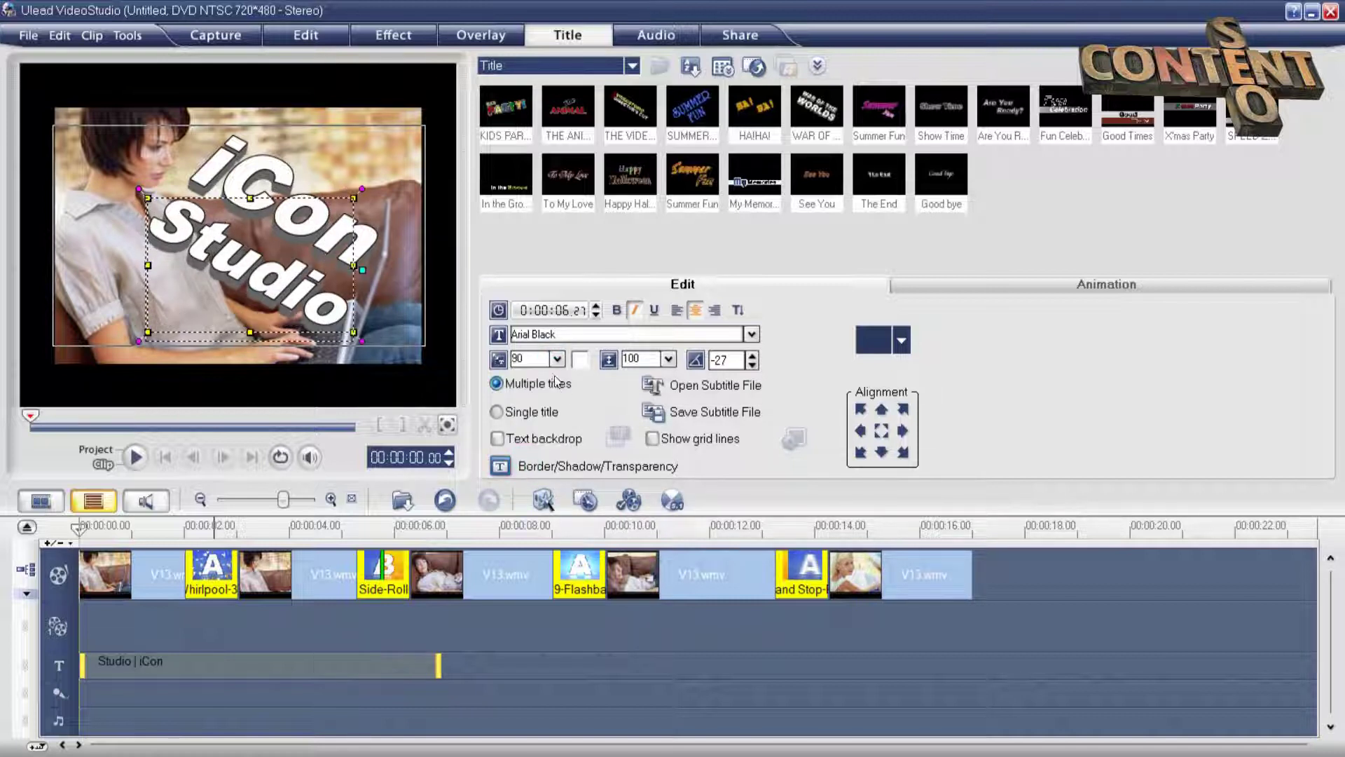
click(558, 358)
click(531, 466)
click(557, 359)
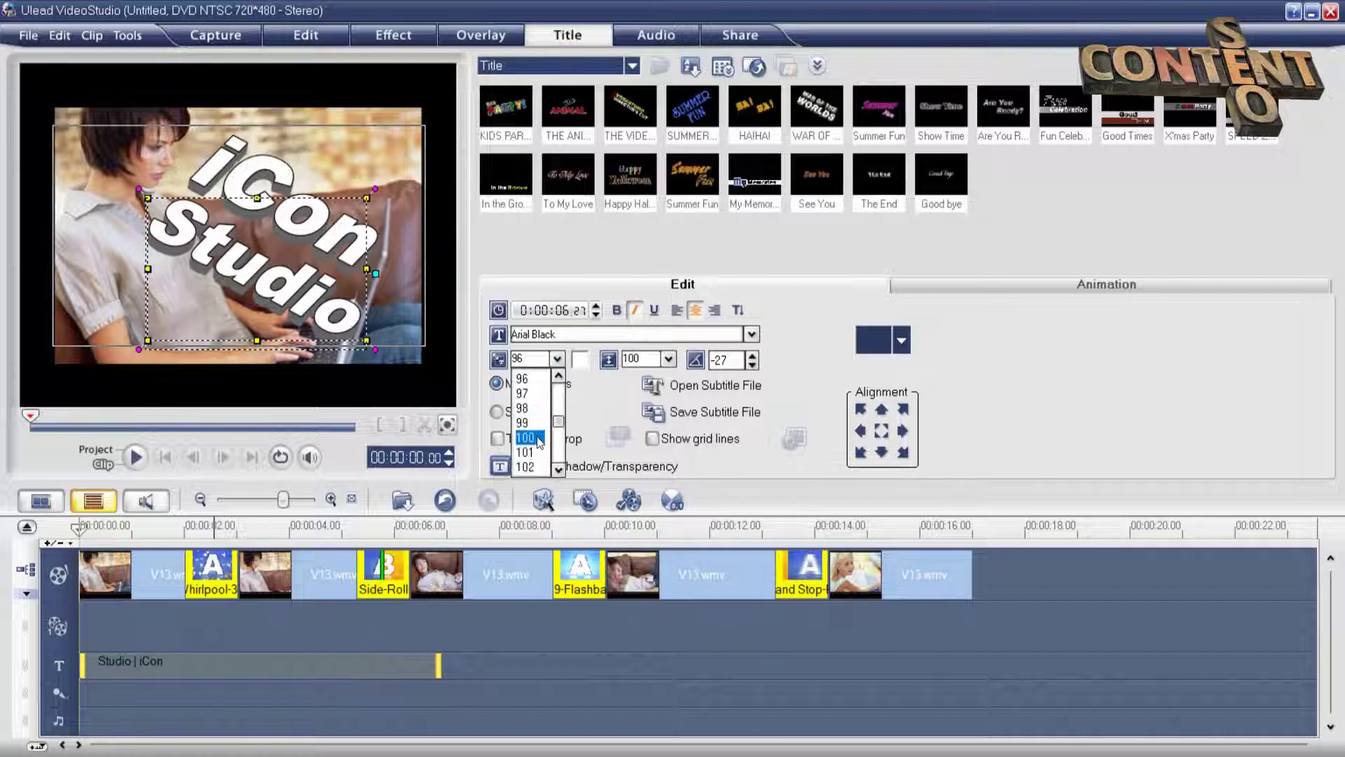
click(531, 468)
drag(320, 297, 288, 284)
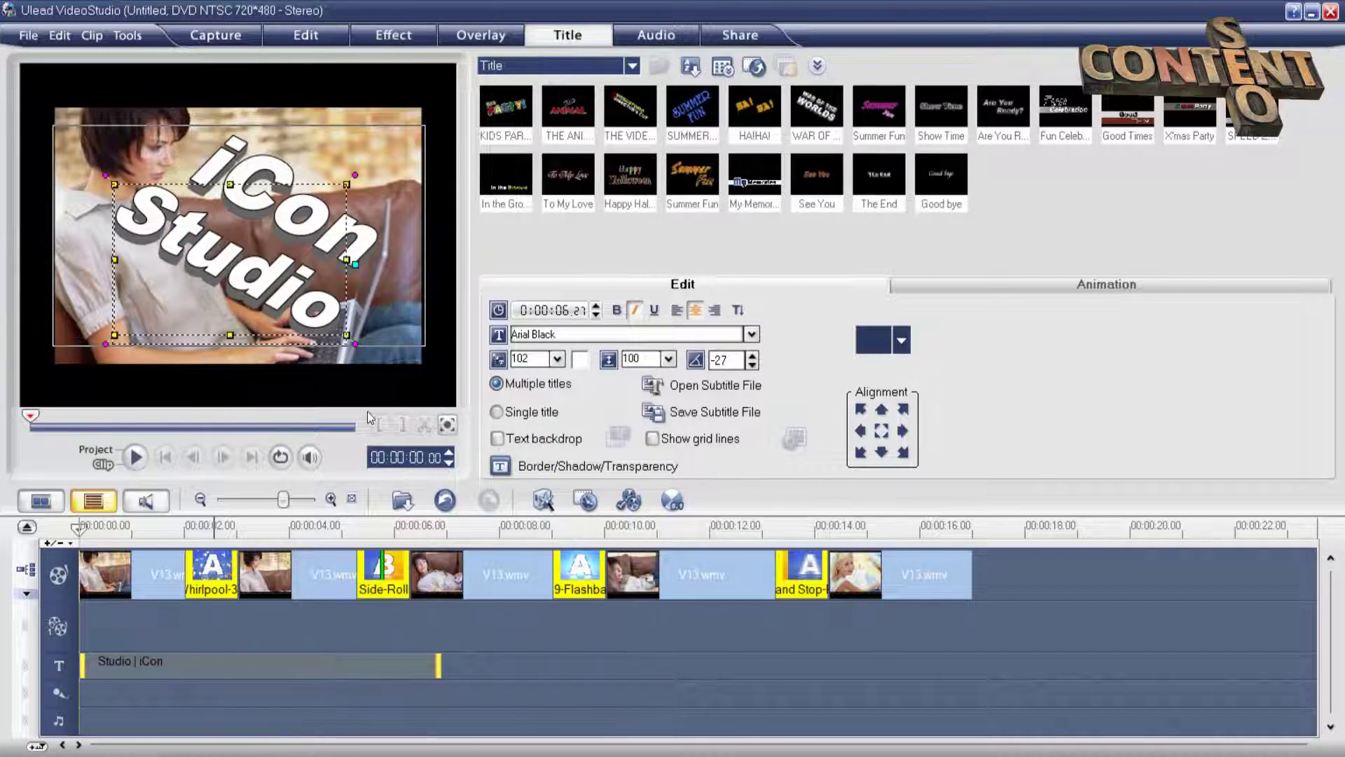
Extend the title clip to a duration of 0:00:12.05, and play the project from the start to check it
click(437, 672)
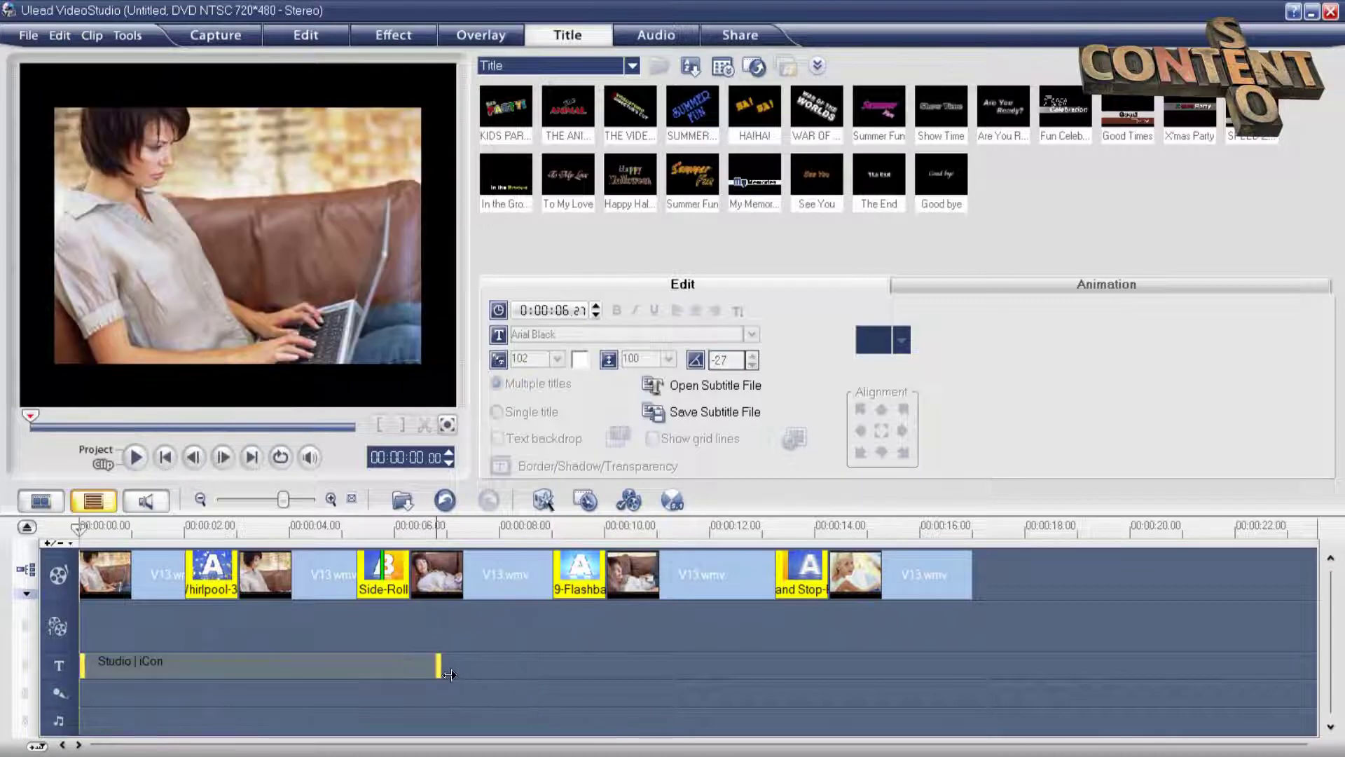
drag(449, 674, 730, 674)
click(79, 534)
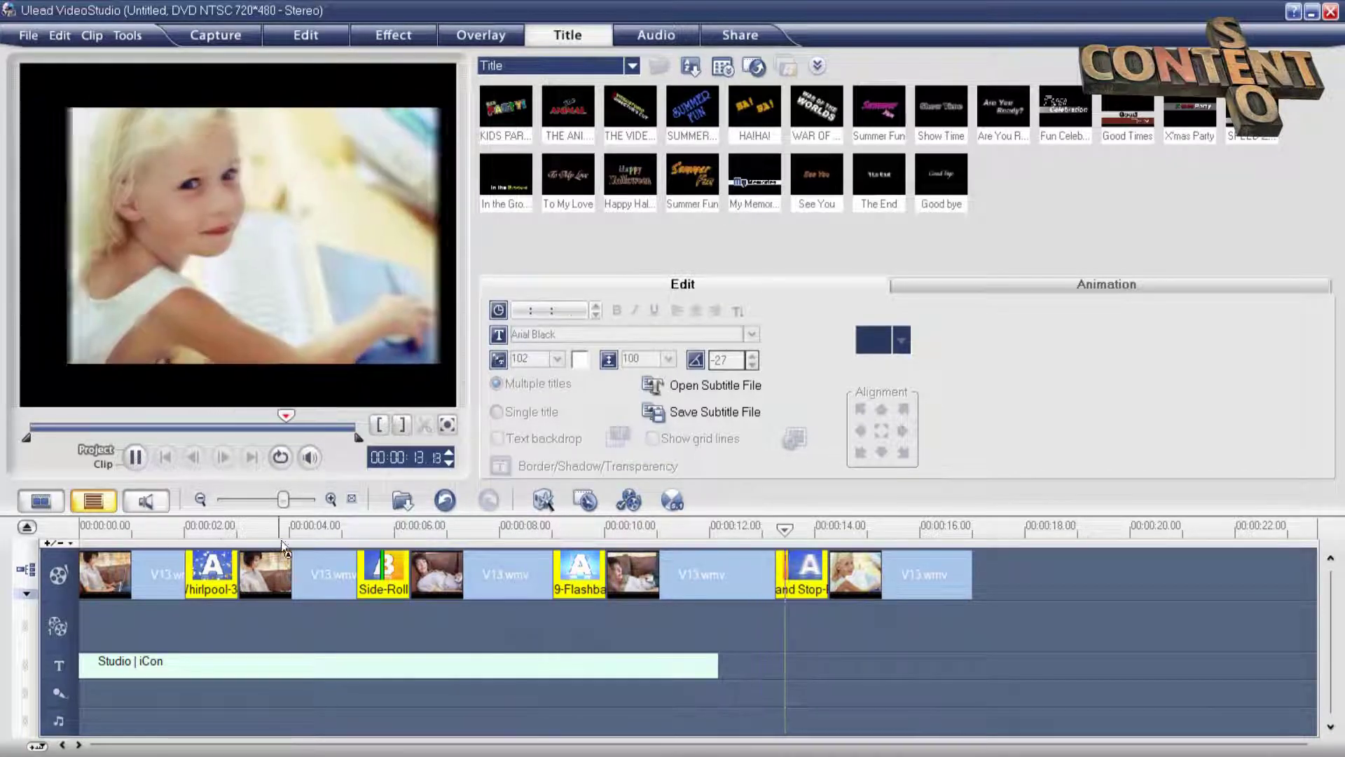
click(377, 678)
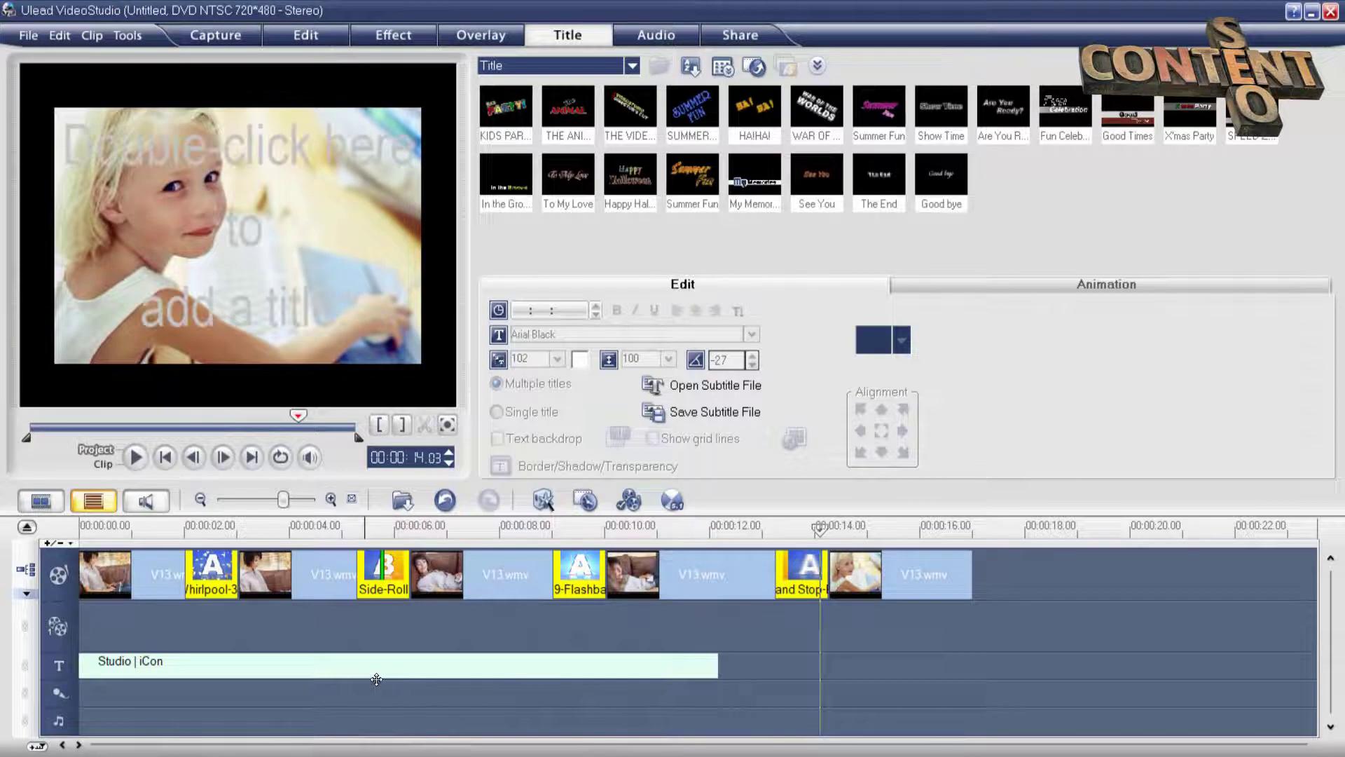
Reopen the title for editing, and apply the second text style preset in the first row to "Studio"
click(377, 678)
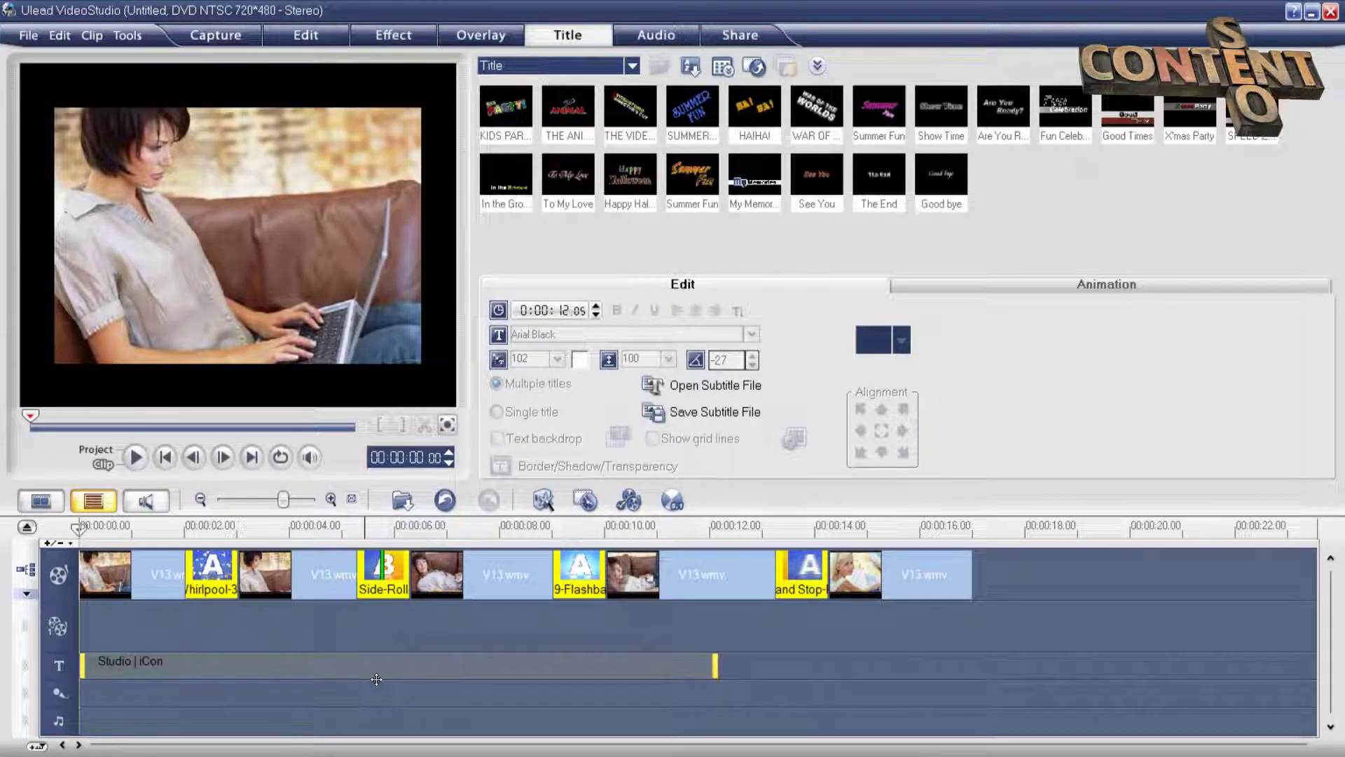
double_click(377, 679)
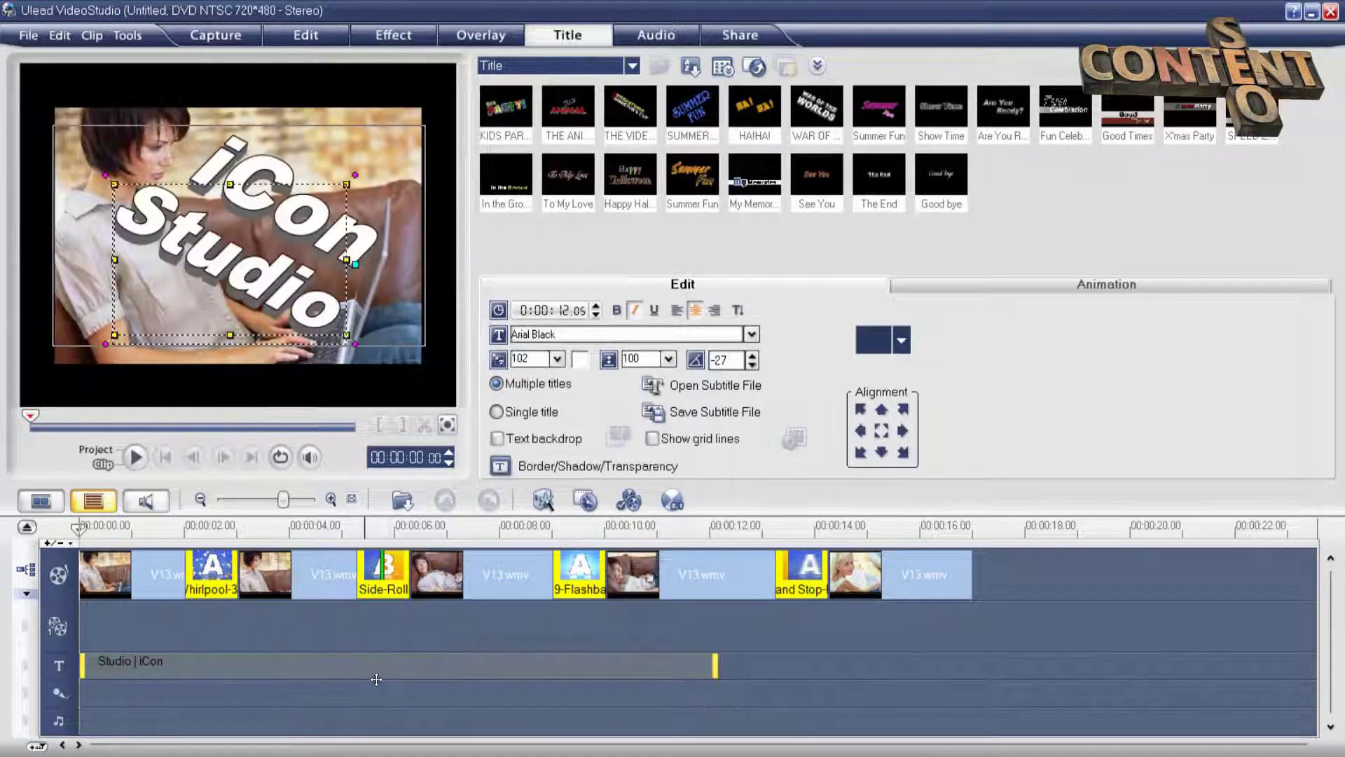
click(904, 342)
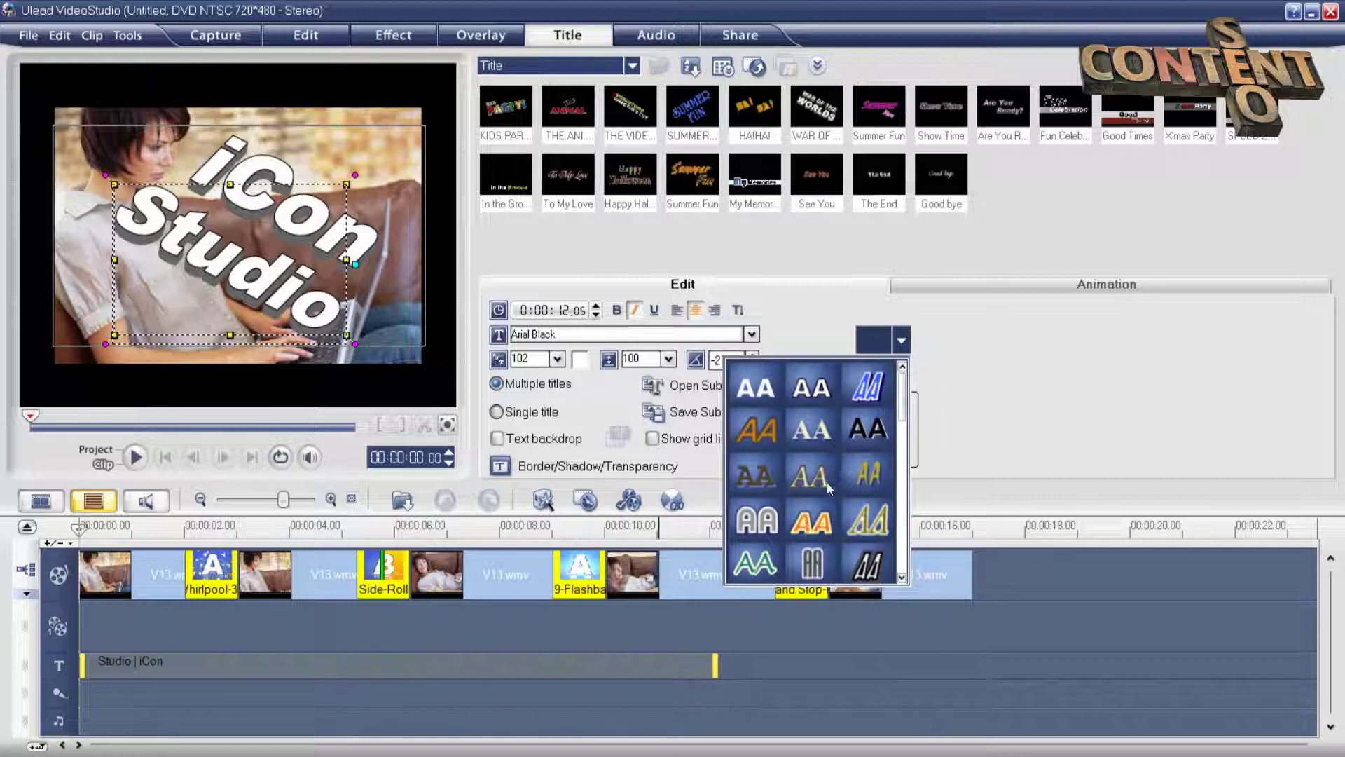
click(809, 391)
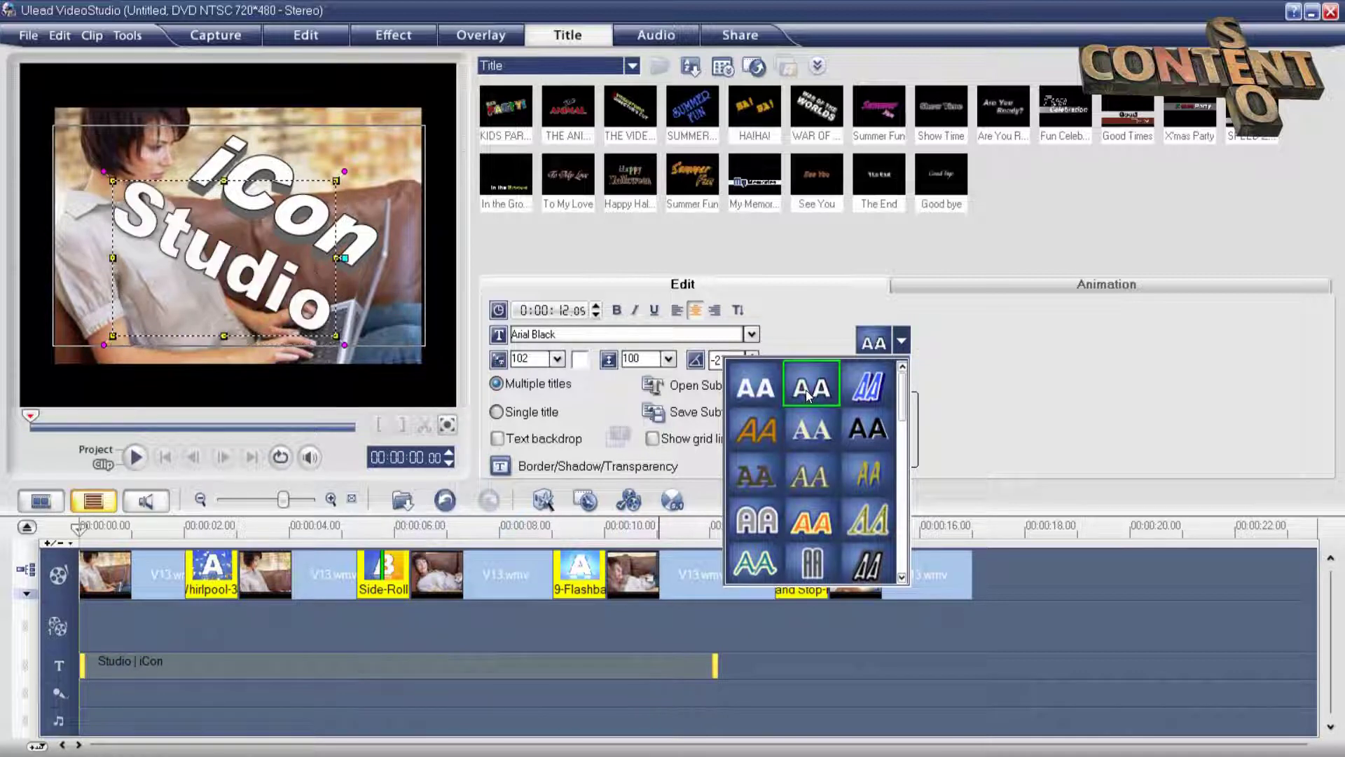
click(957, 389)
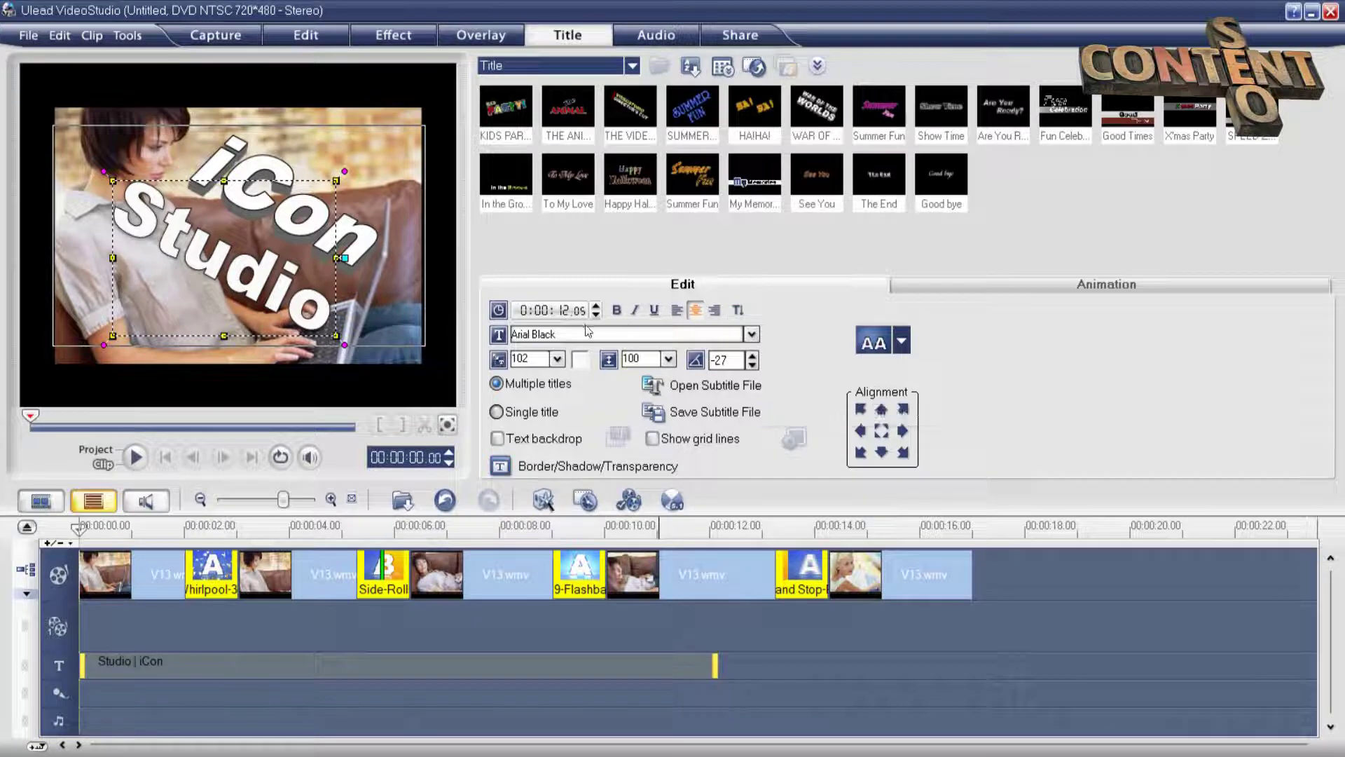
Give the "Studio" text a red glow shadow with an intensity of 10.0
click(549, 467)
click(558, 524)
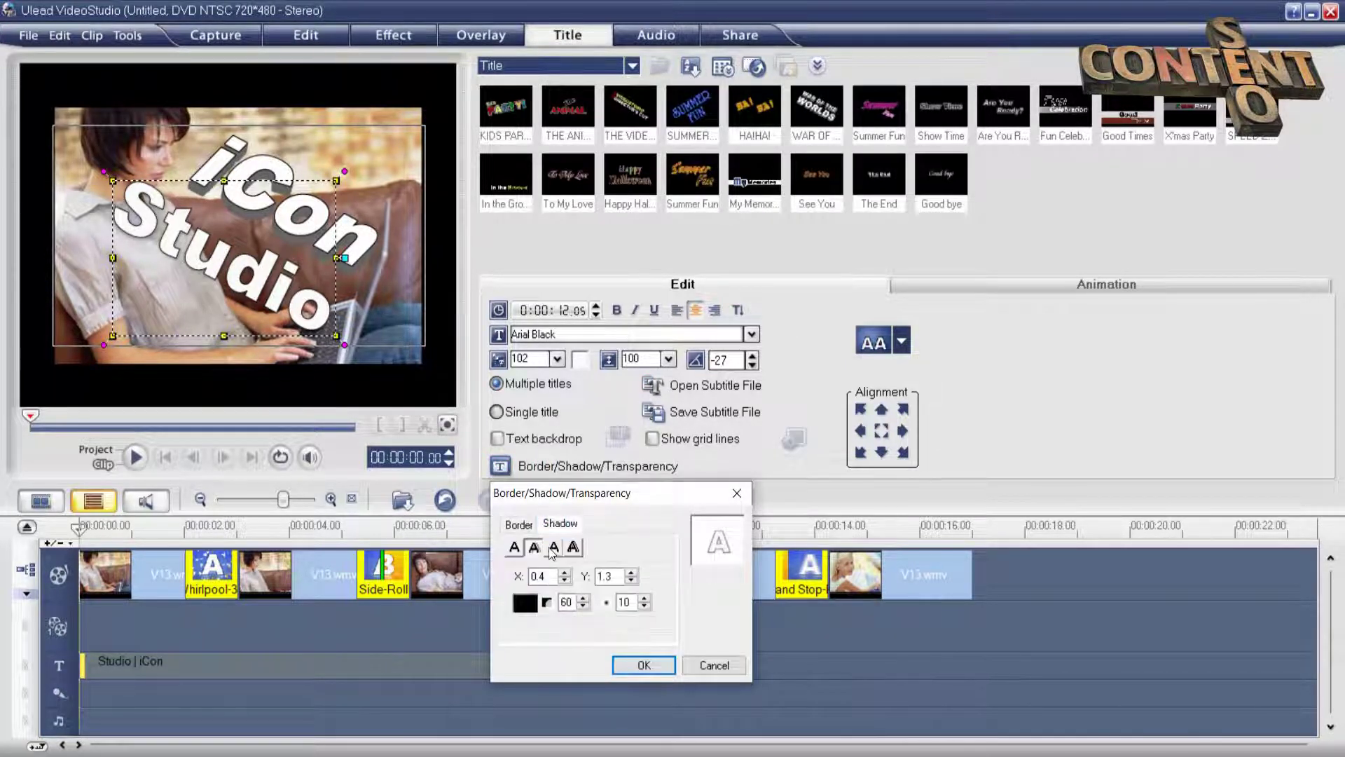
click(553, 547)
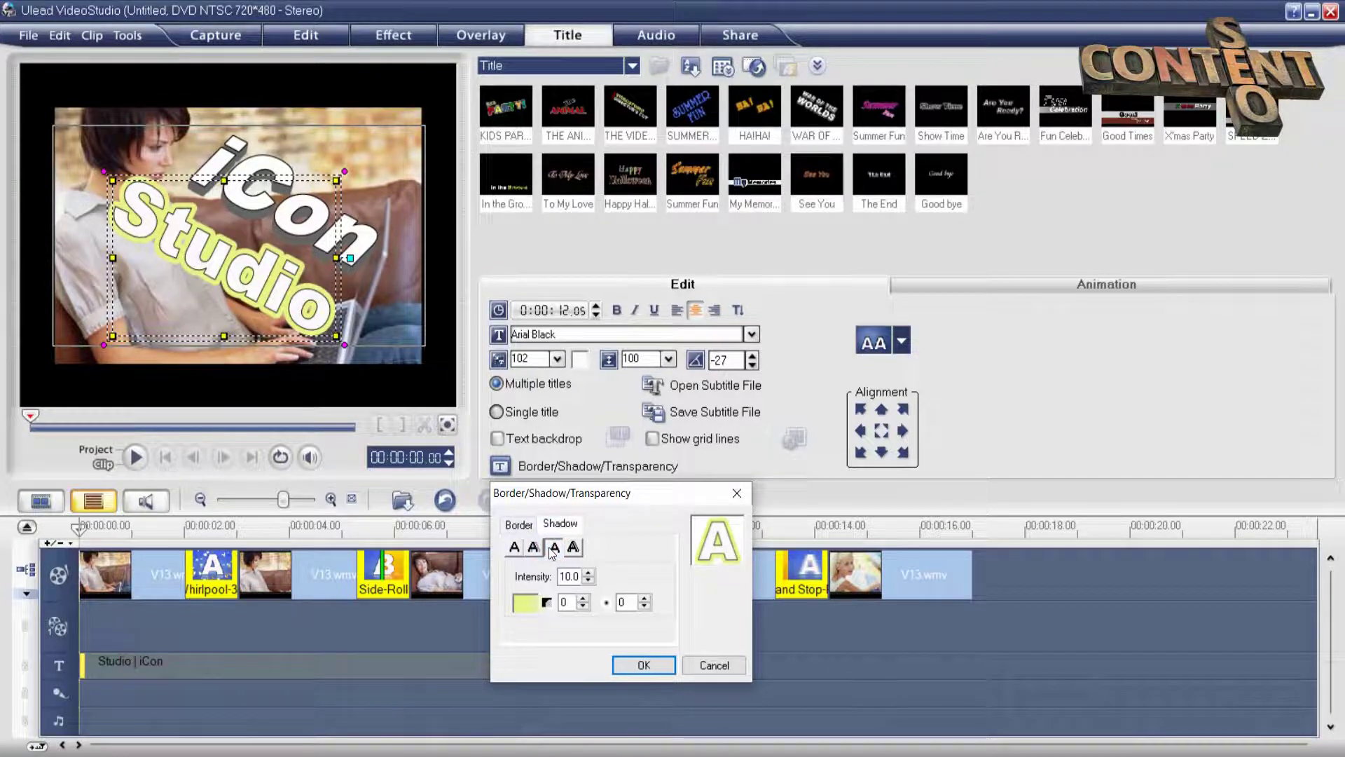
click(533, 610)
click(536, 649)
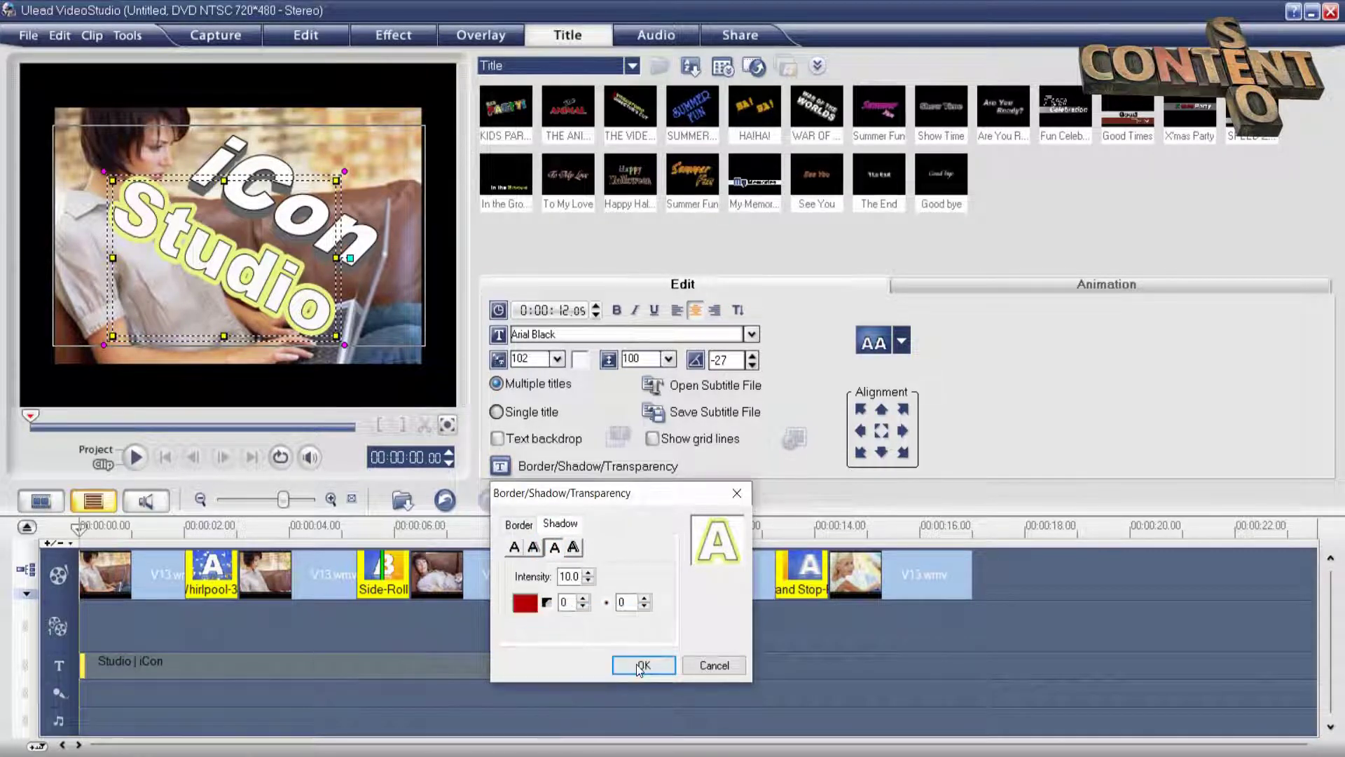
click(644, 666)
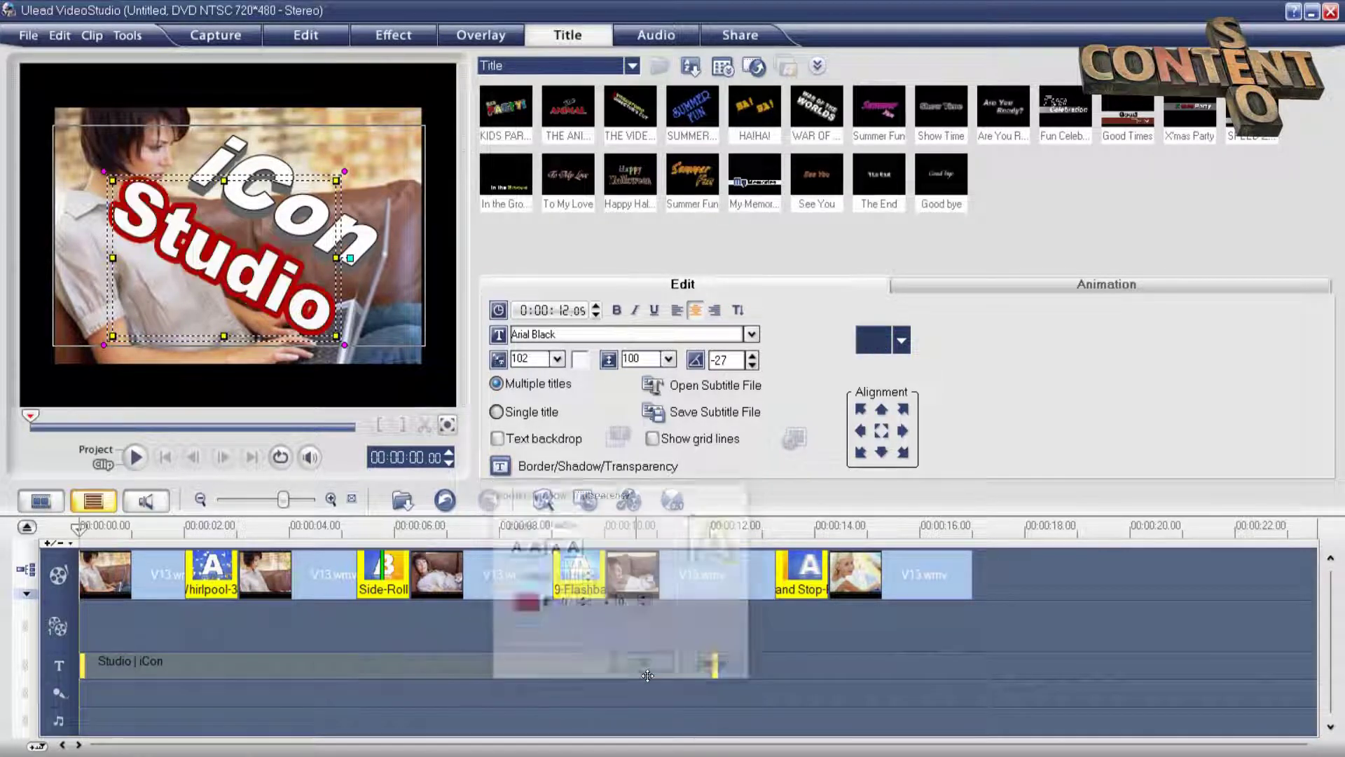
Apply the first text style preset in the fourth row to the "iCon" text
click(354, 239)
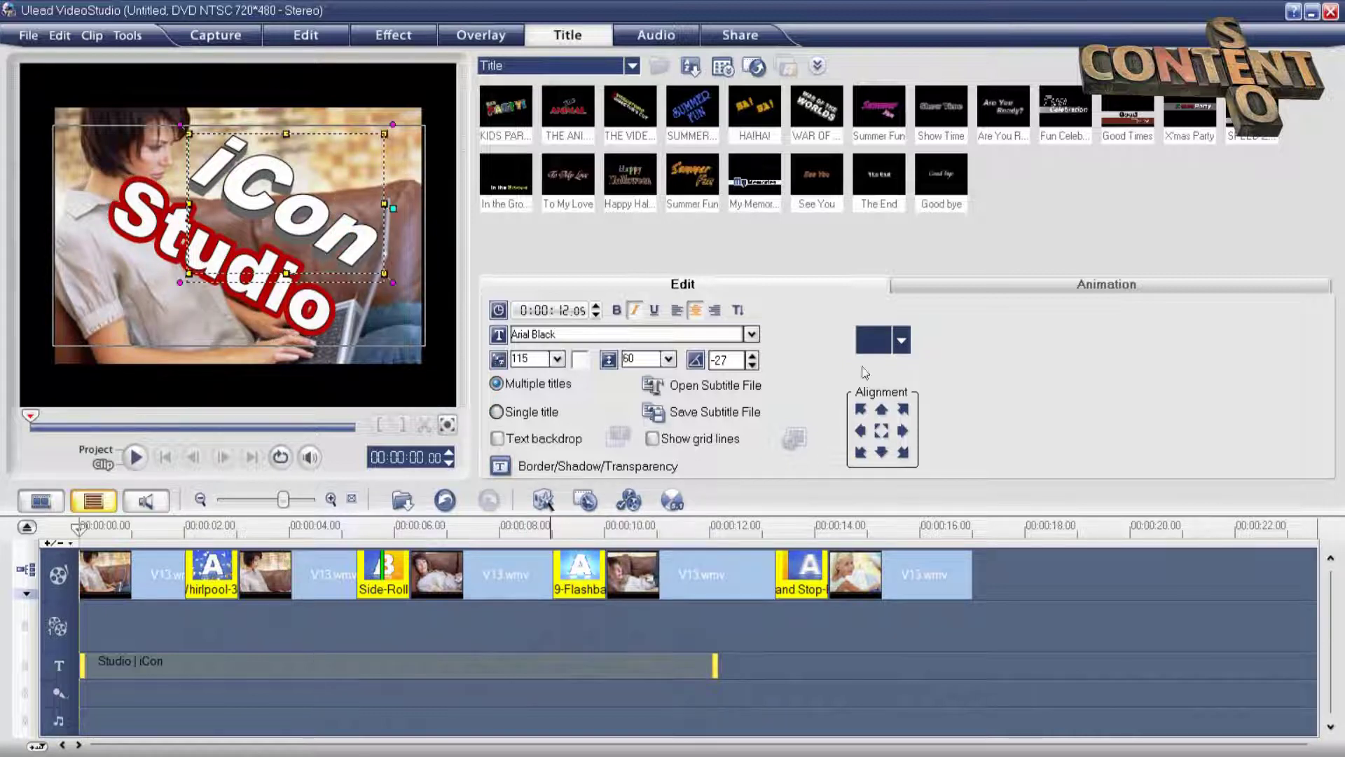
click(901, 340)
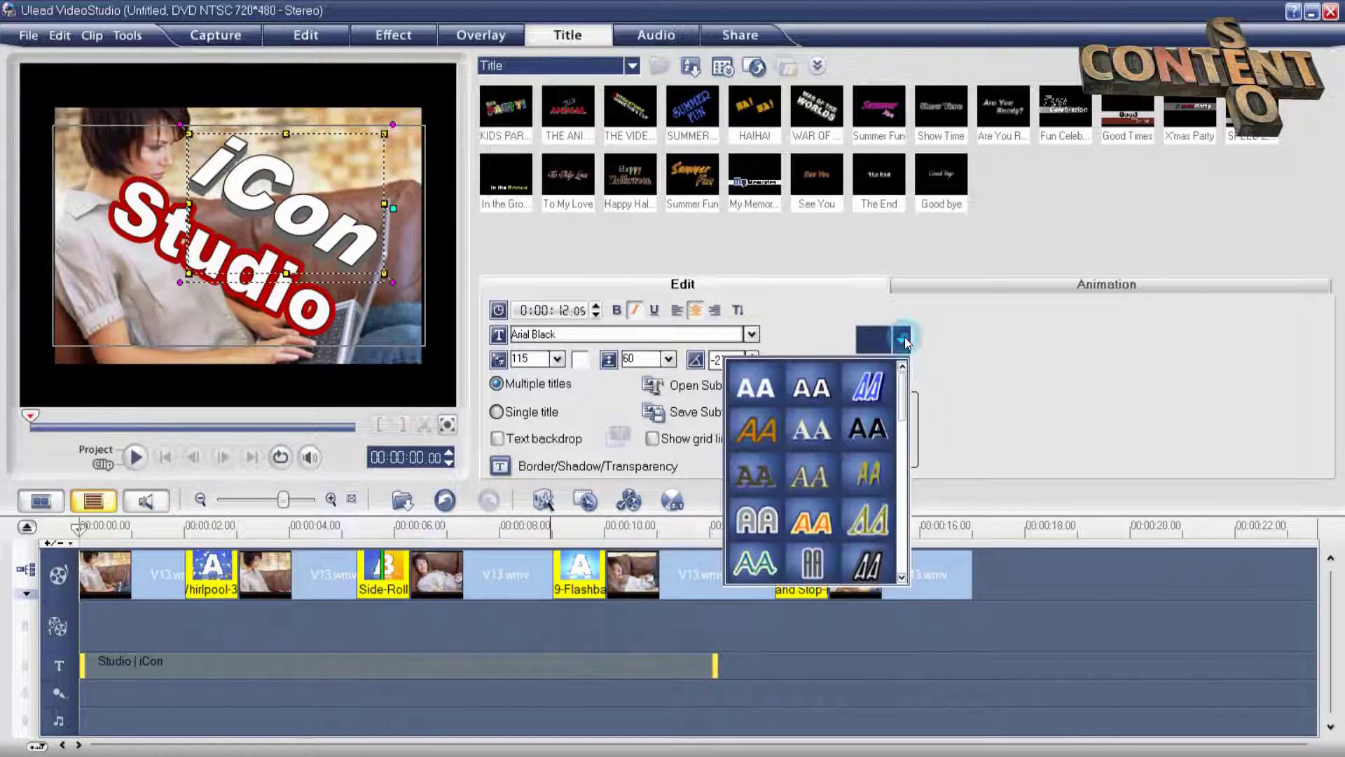
click(766, 524)
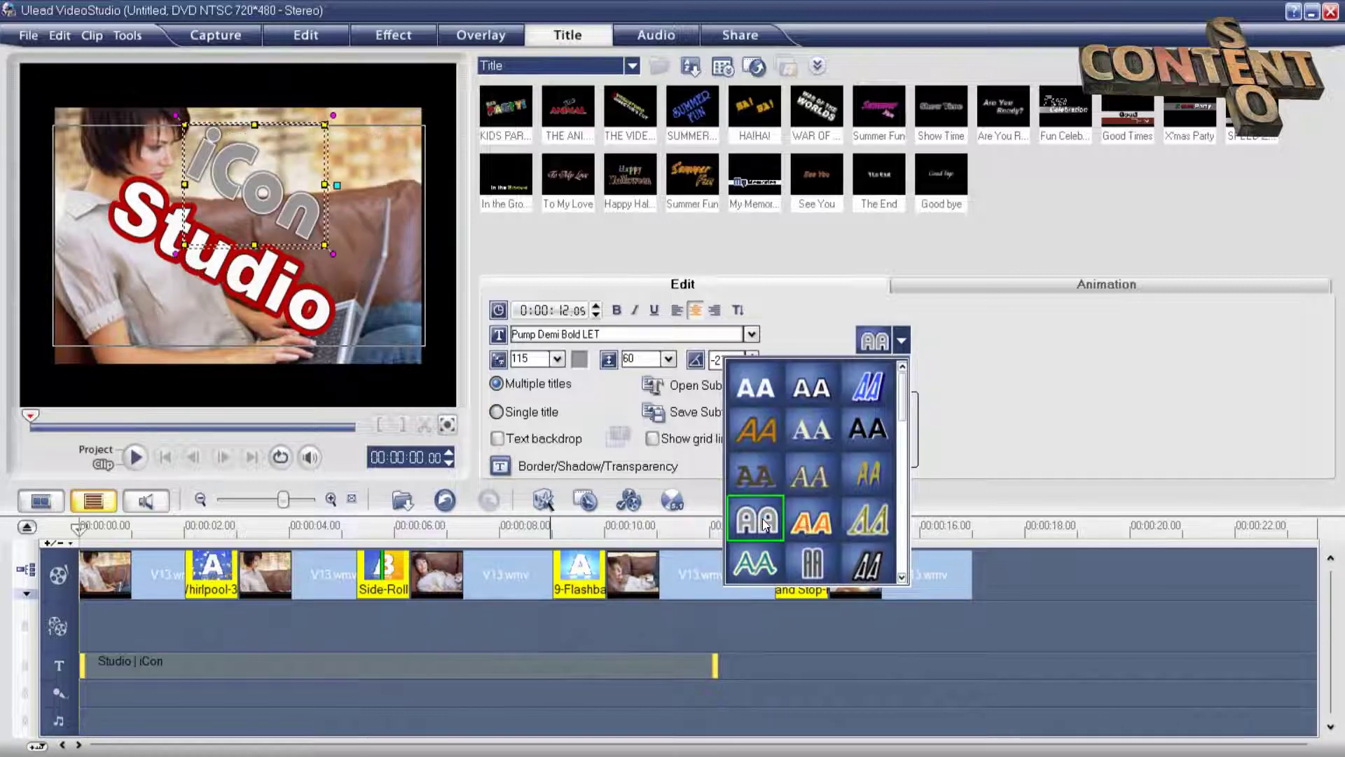
Give the "iCon" text a green glow shadow
click(599, 468)
click(560, 524)
click(555, 546)
click(525, 603)
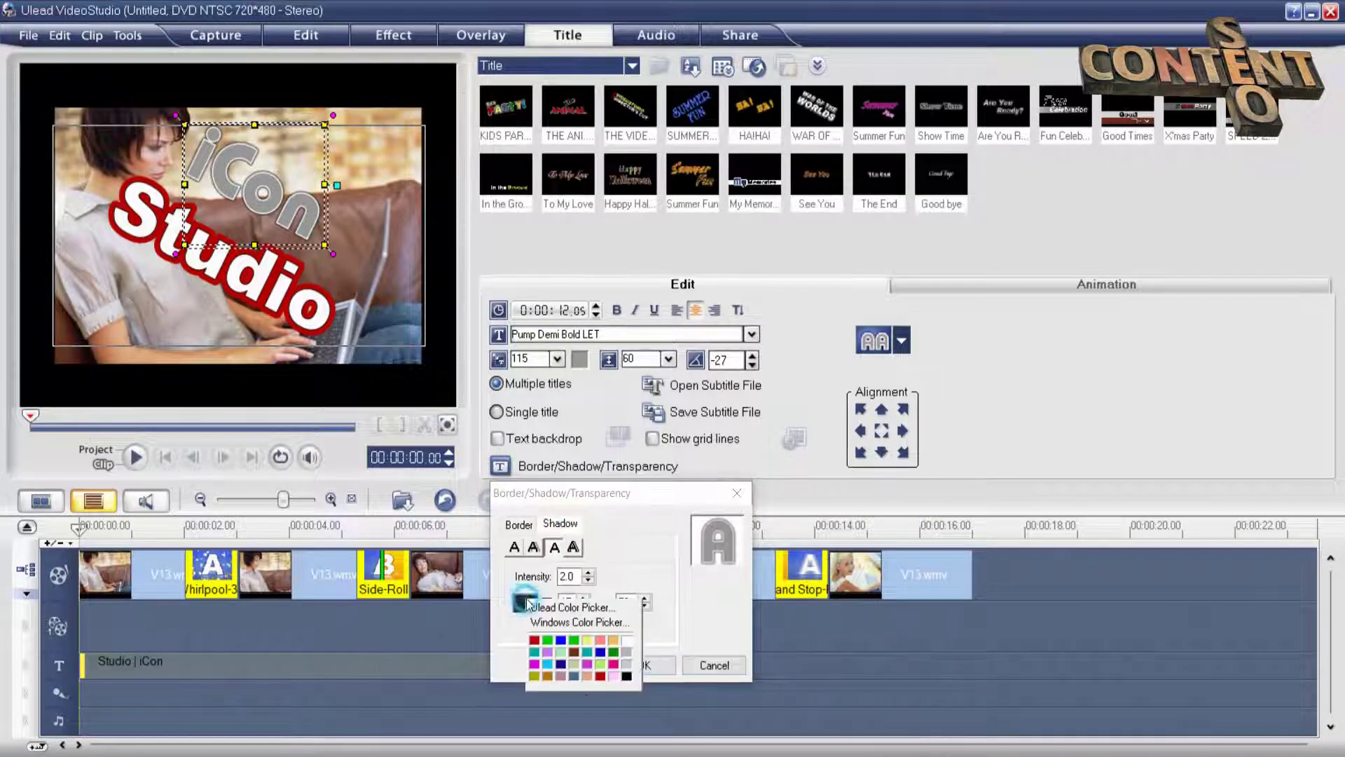
click(577, 639)
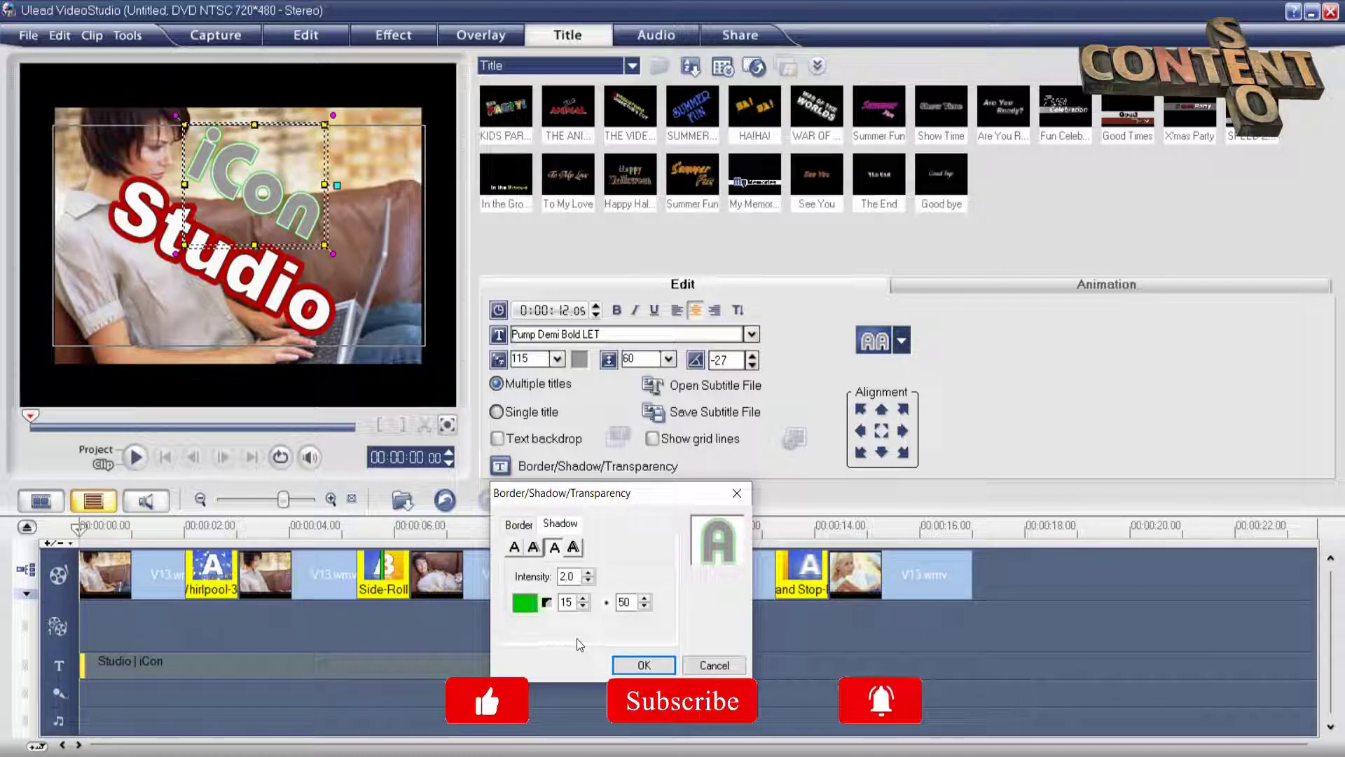
click(644, 665)
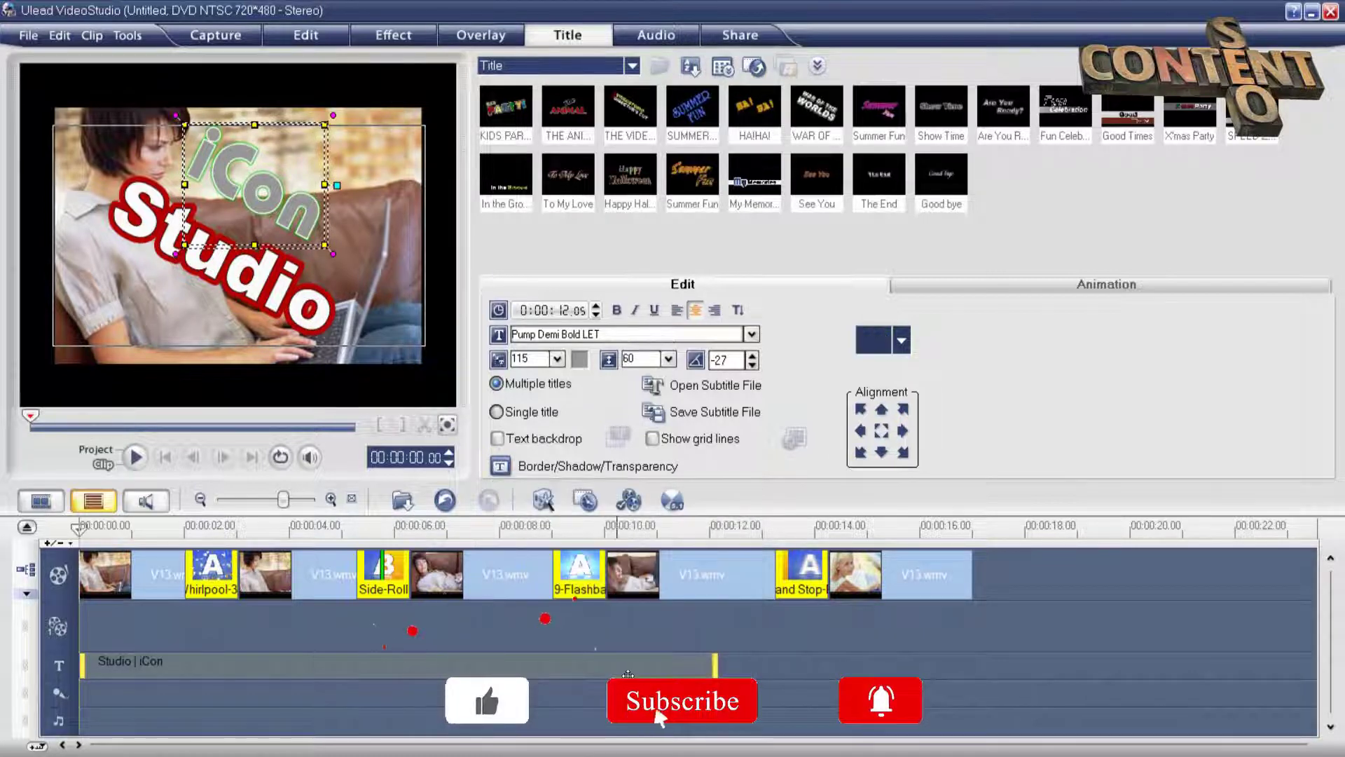
Play the project from the start to check the restyled title, and pause the playback
click(96, 449)
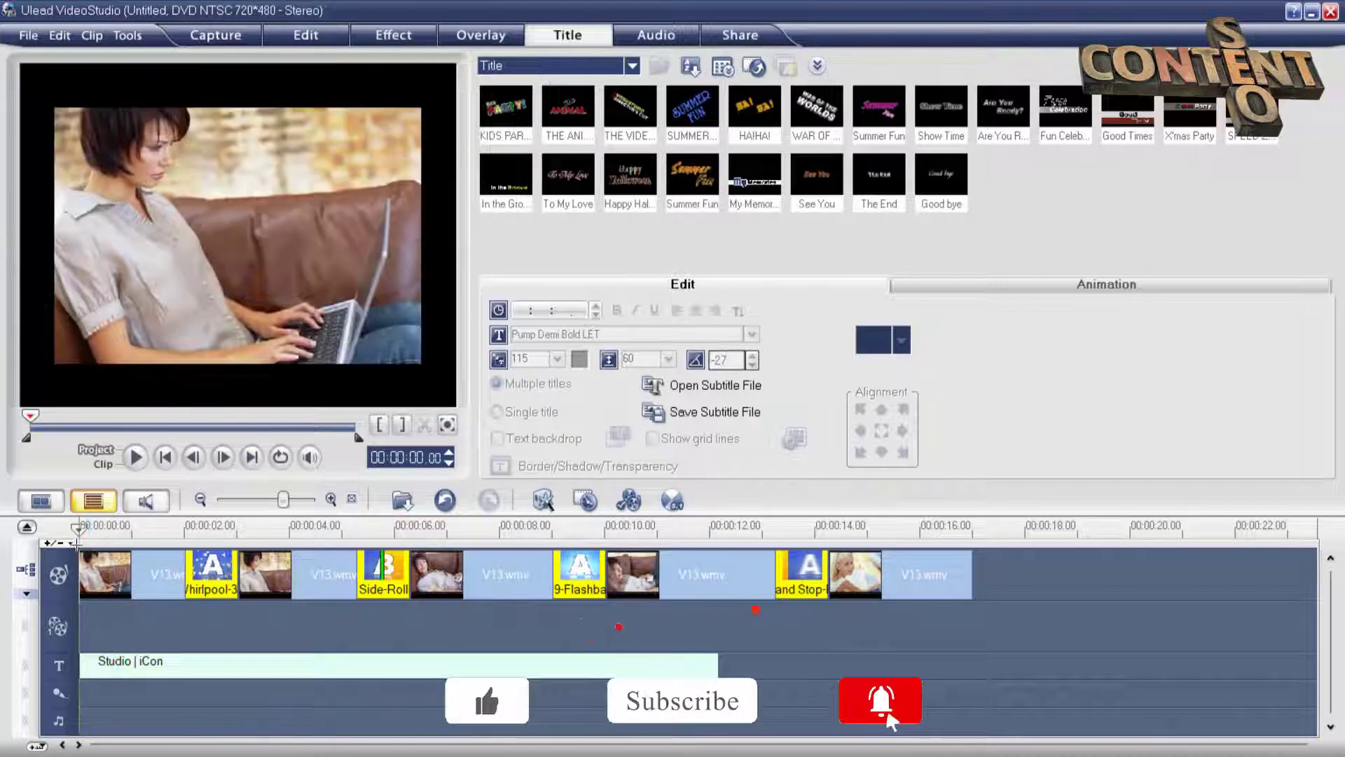
click(136, 456)
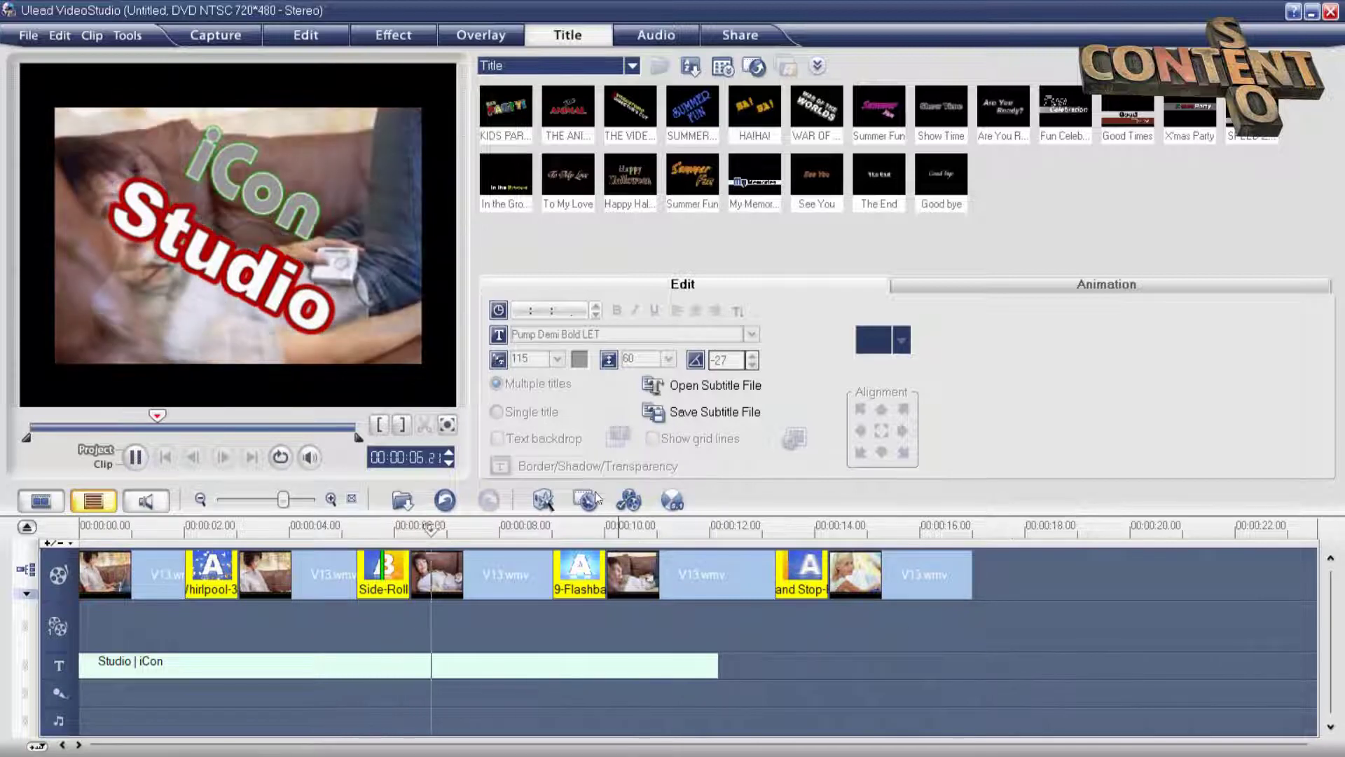
click(142, 457)
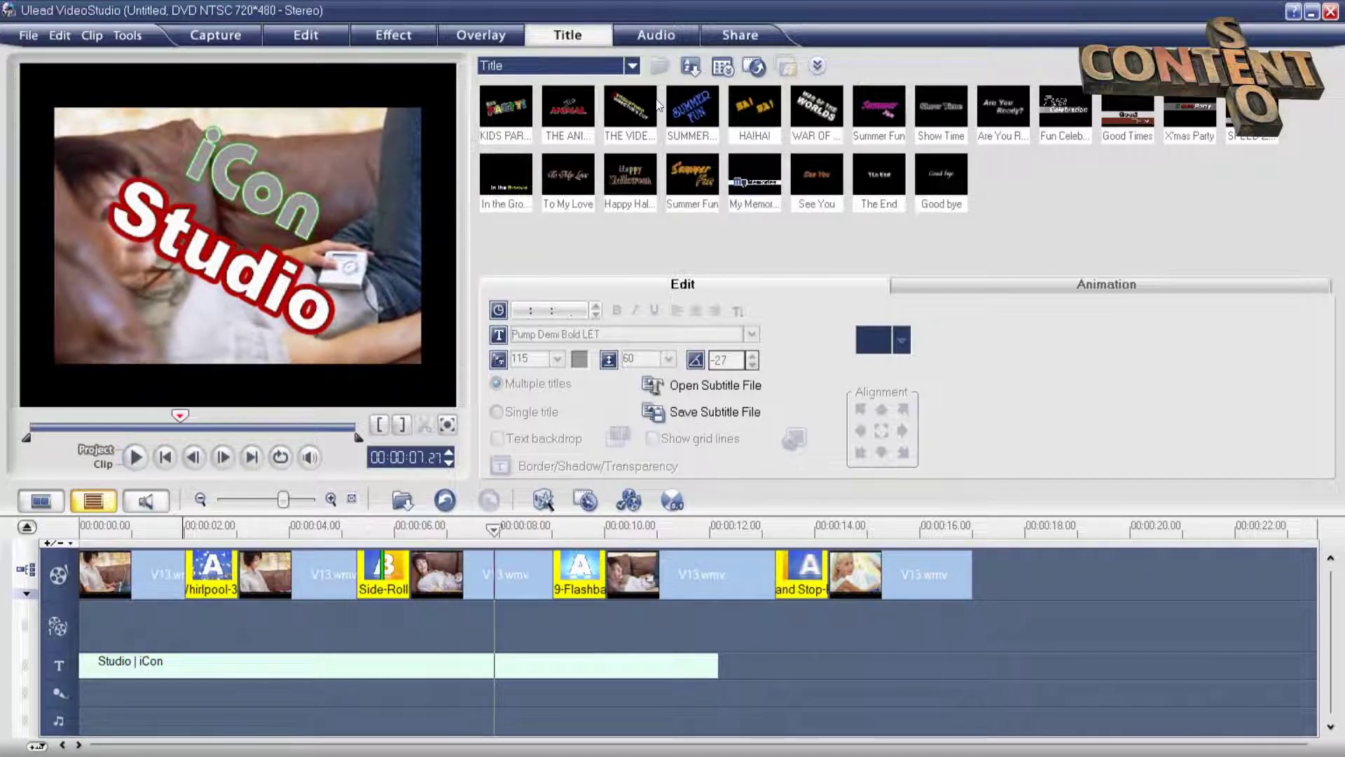
Add the A01 audio clip from the library to the start of the voice track
click(645, 36)
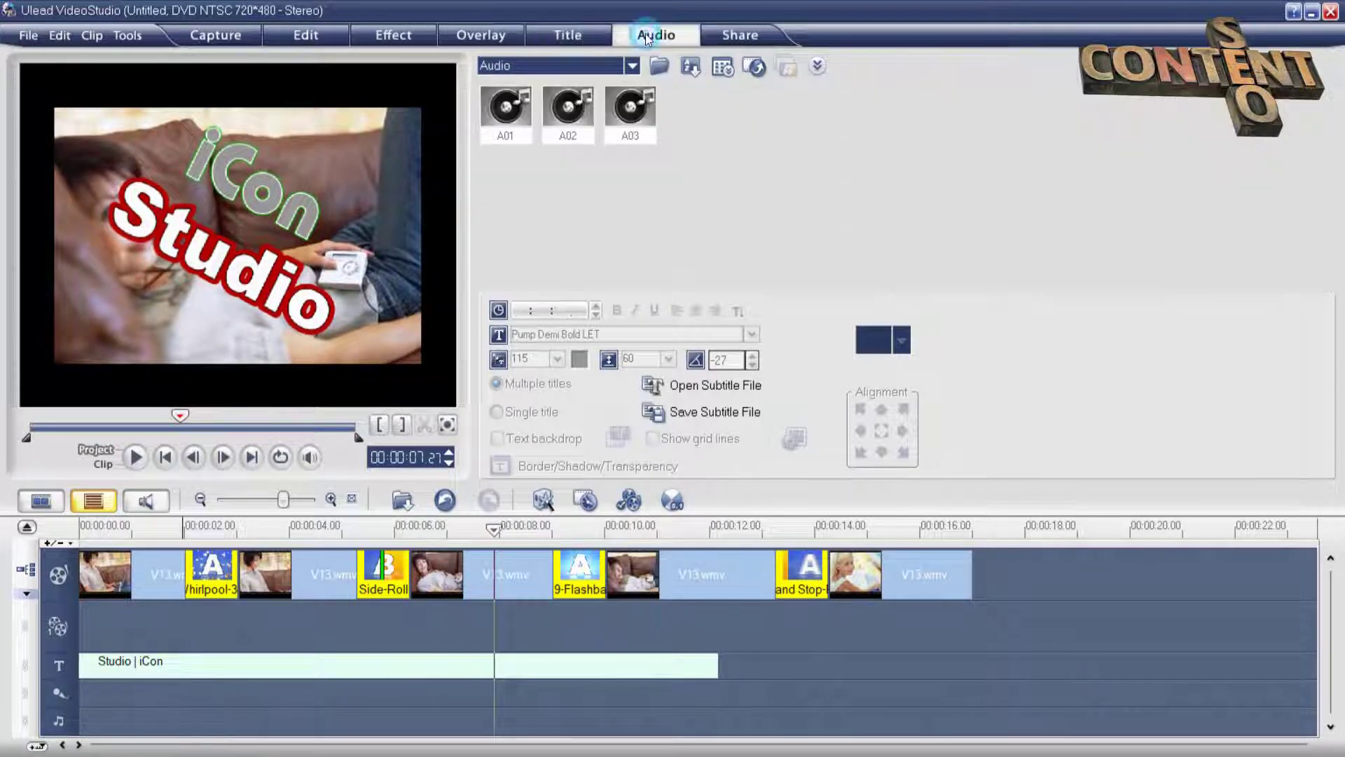
click(503, 115)
drag(503, 115, 170, 704)
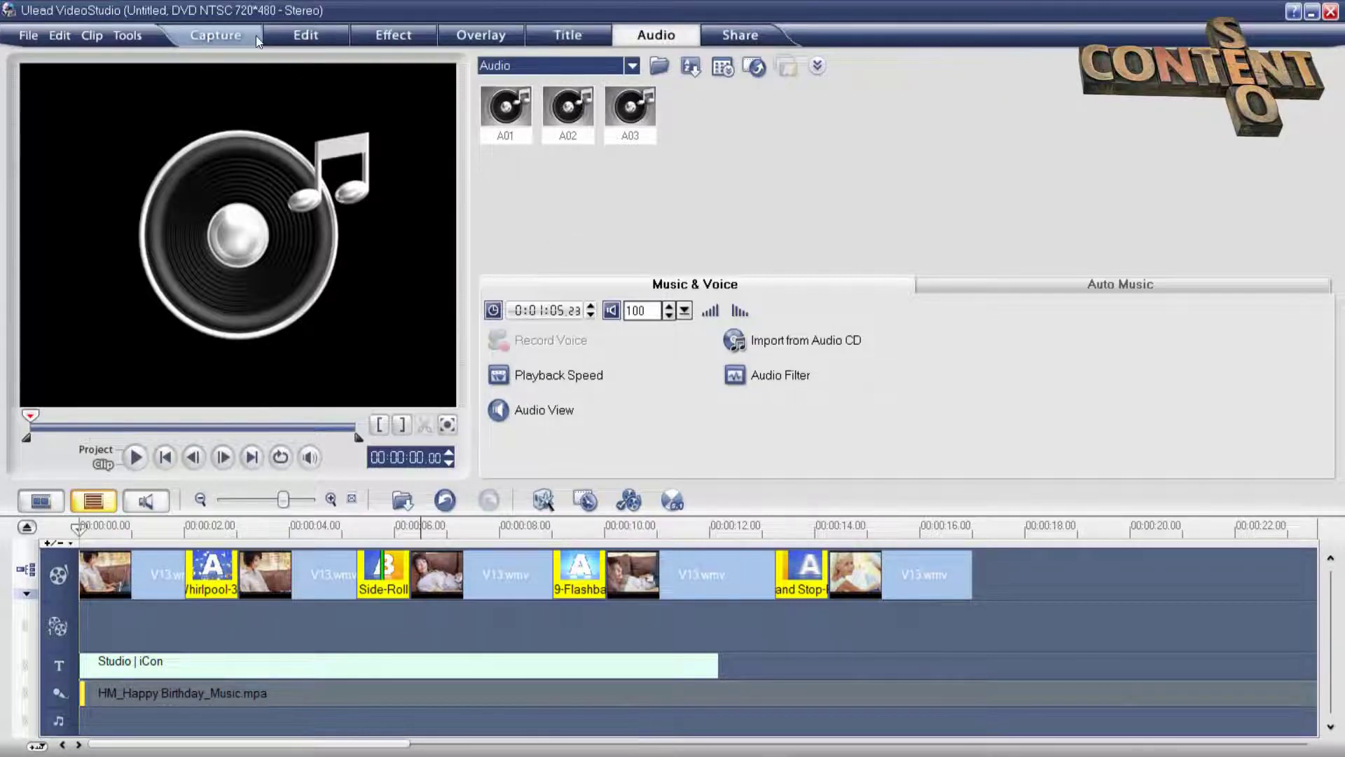
click(128, 35)
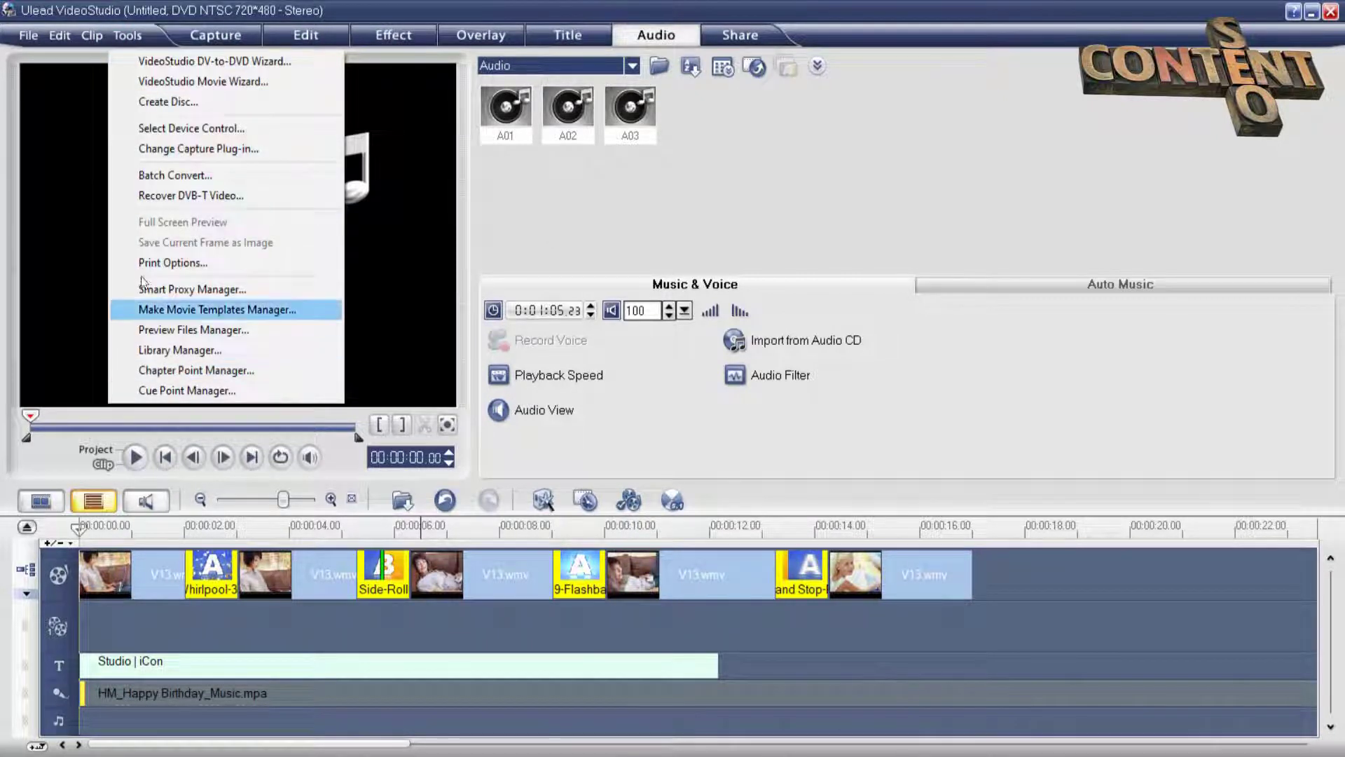
click(147, 307)
click(94, 27)
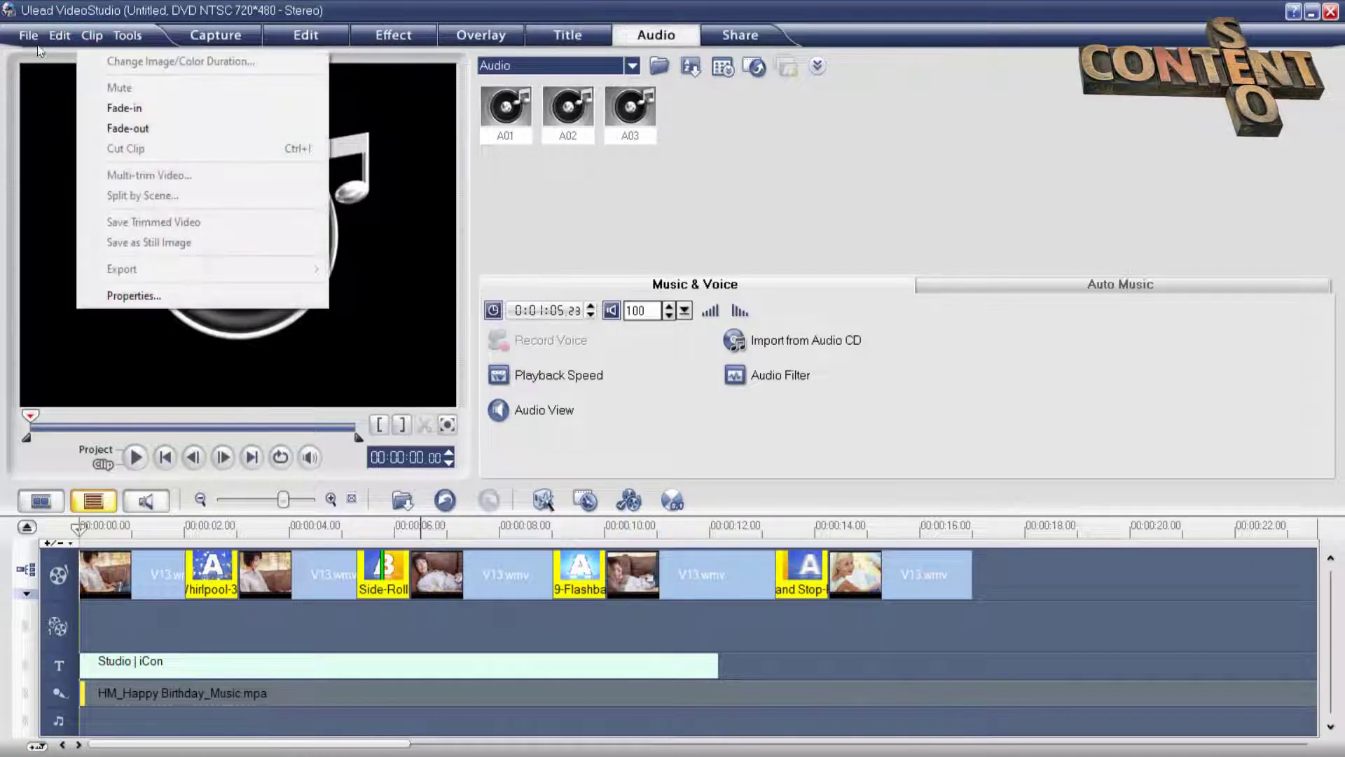
Delete the music clip from the voice track
mouse_move(21, 37)
click(708, 499)
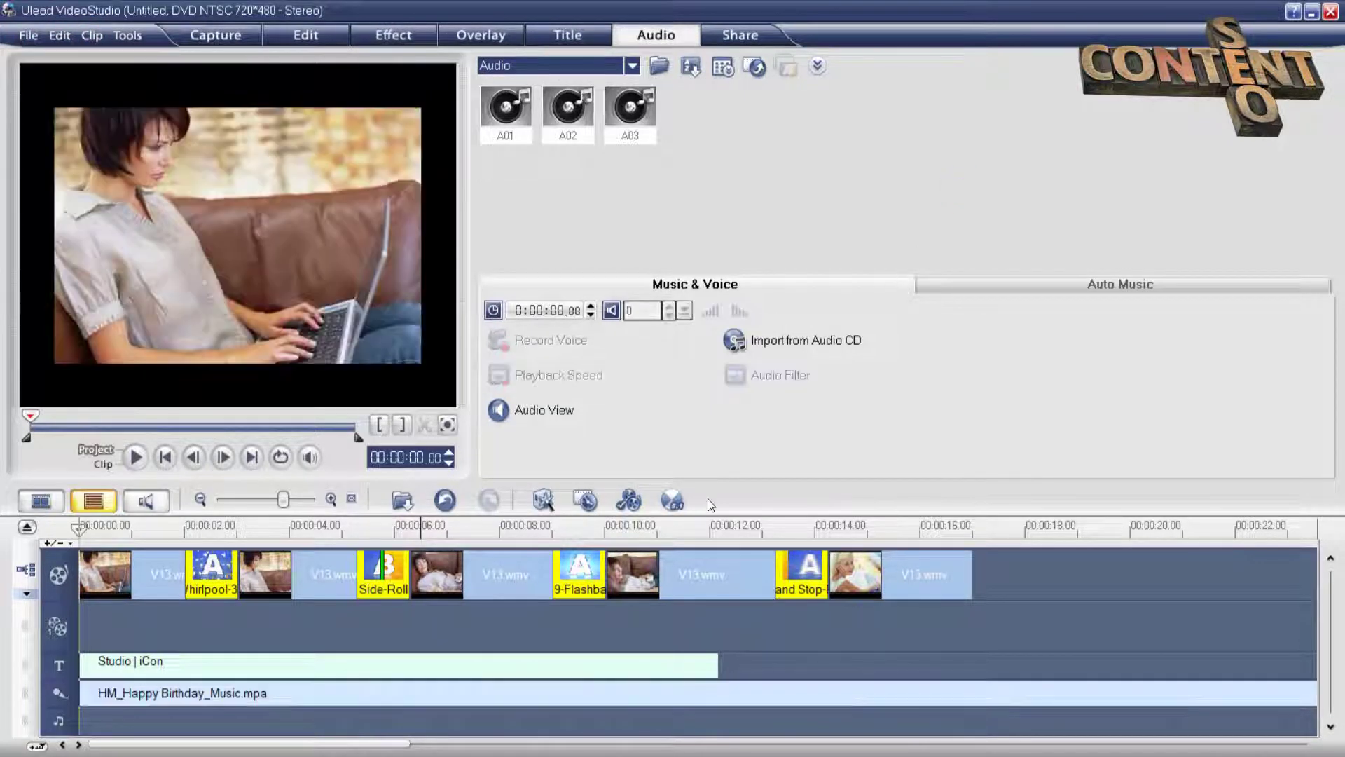
click(1119, 702)
key(Delete)
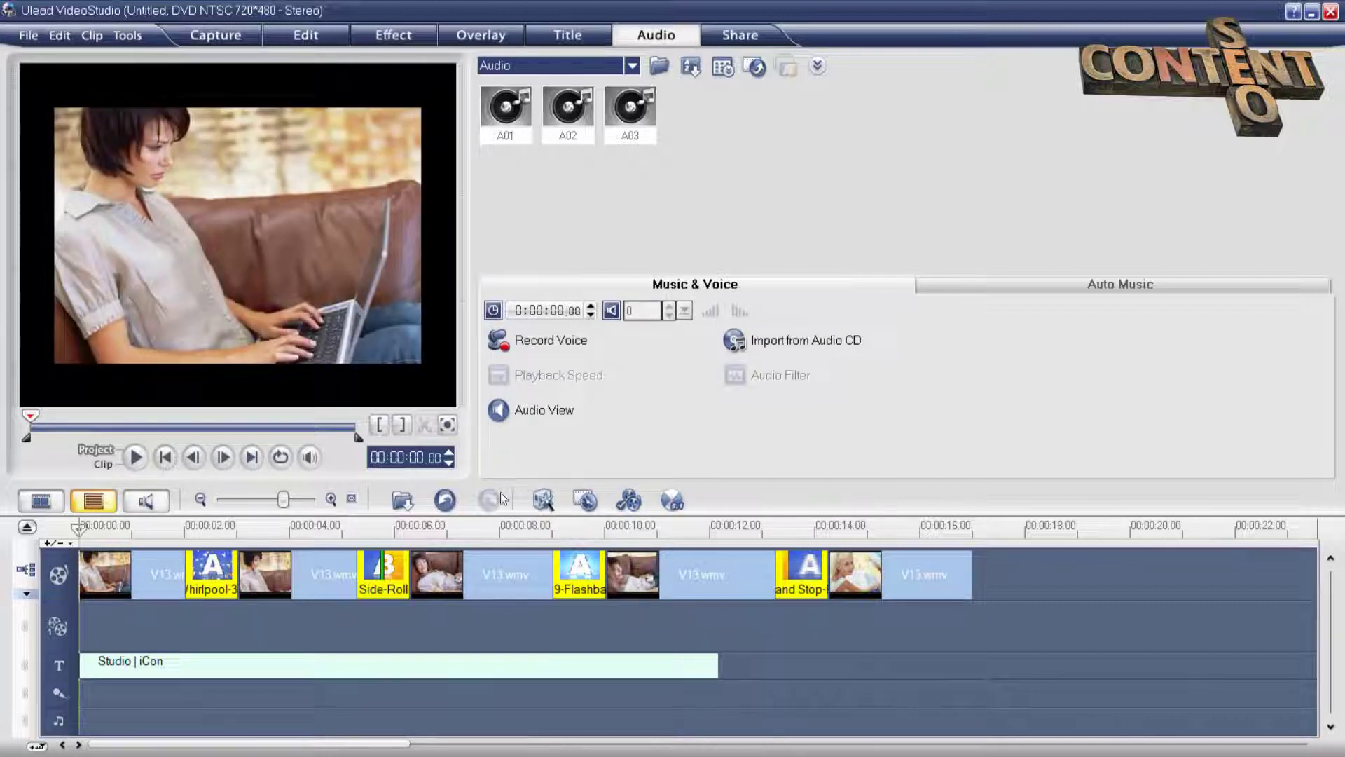
Start creating a video file of the project in the HDV 1080i - 60i (for PC) format
click(730, 40)
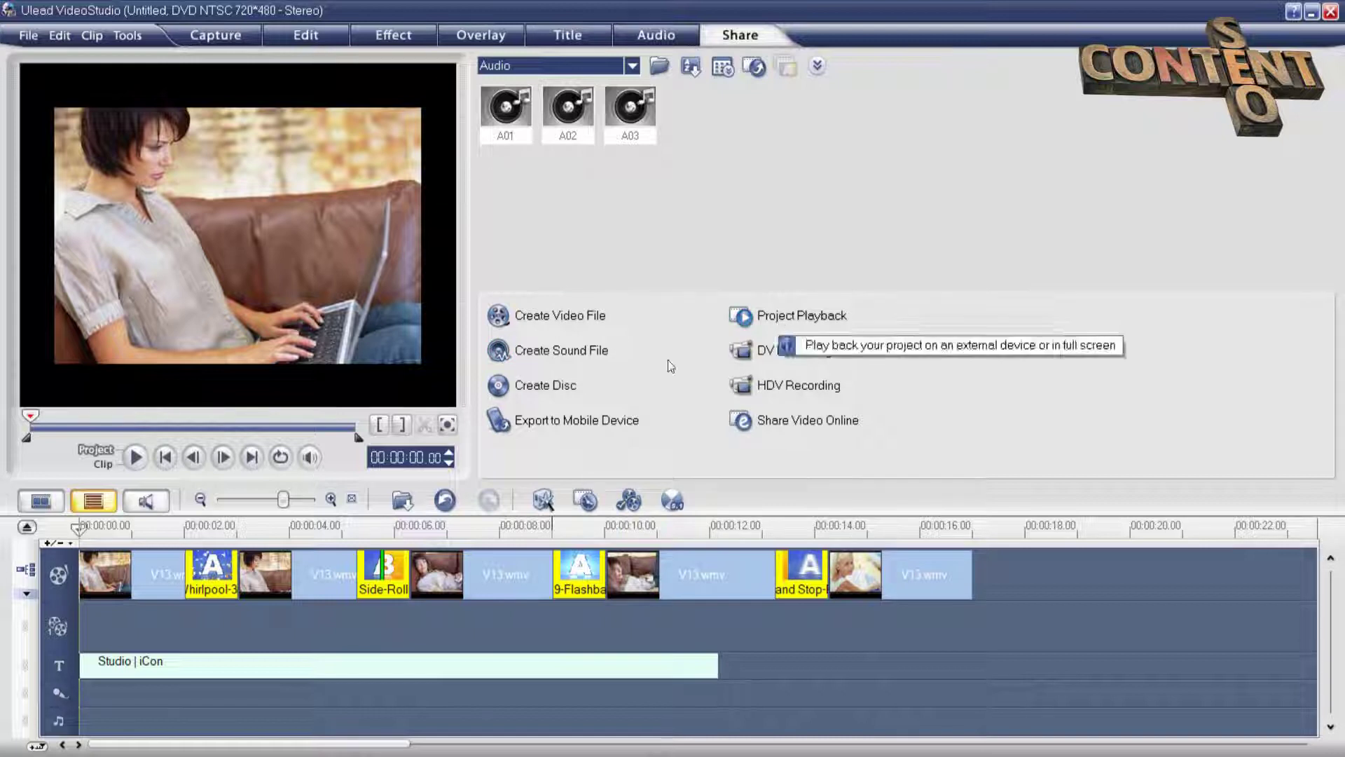
click(547, 319)
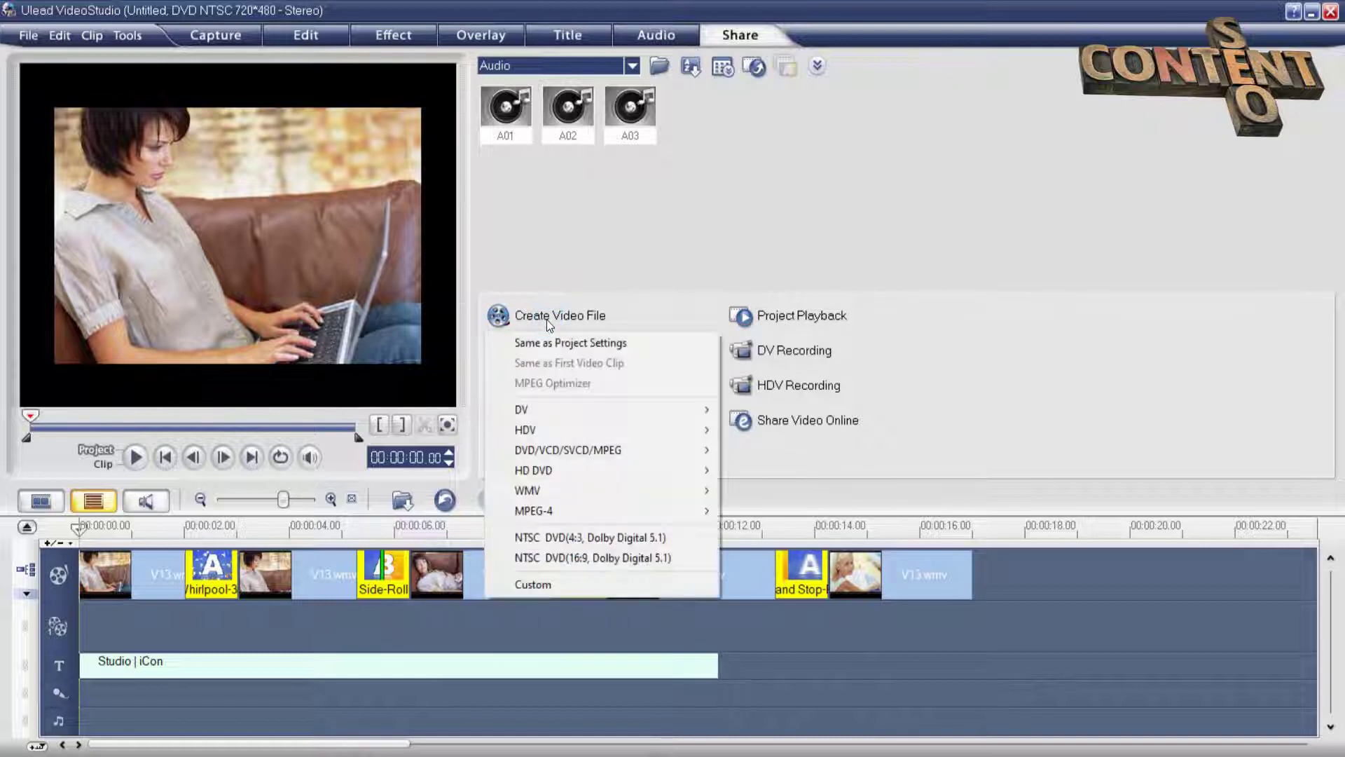
mouse_move(587, 429)
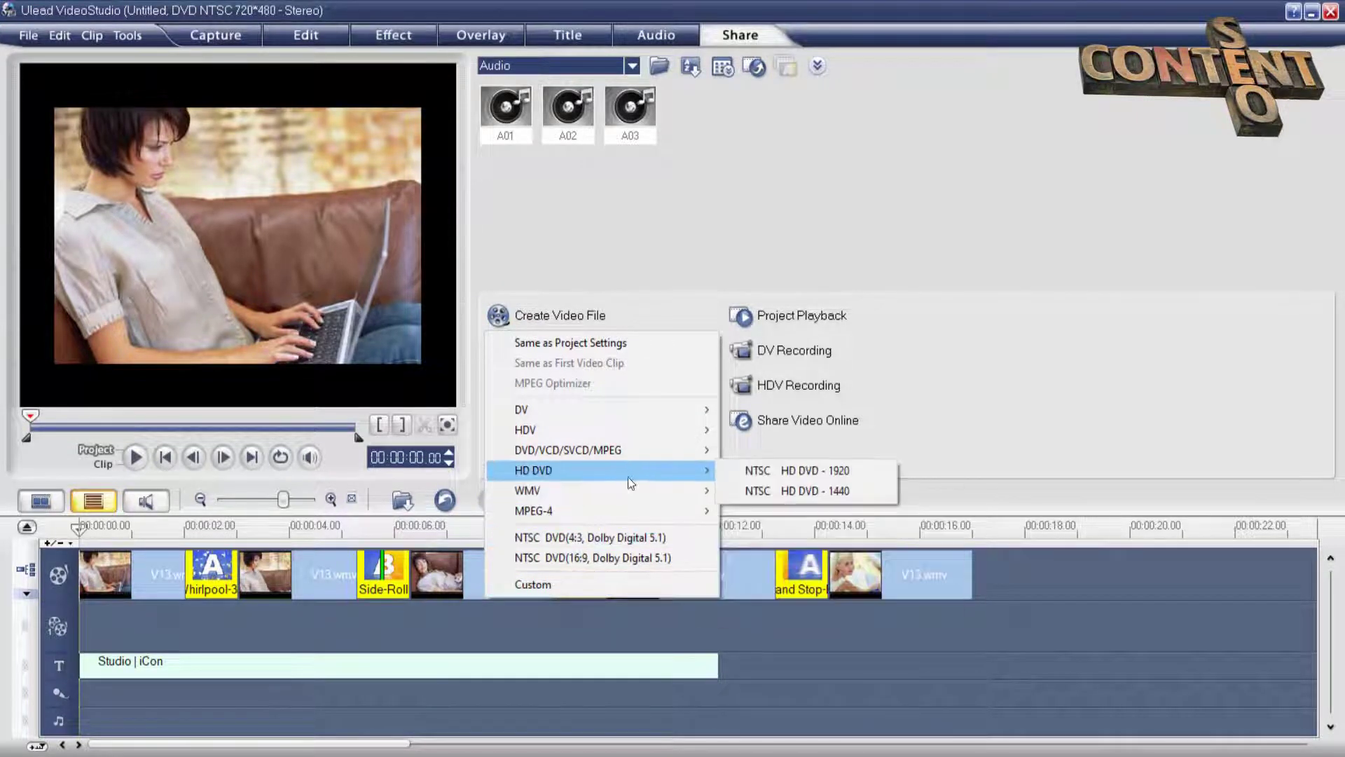
mouse_move(644, 429)
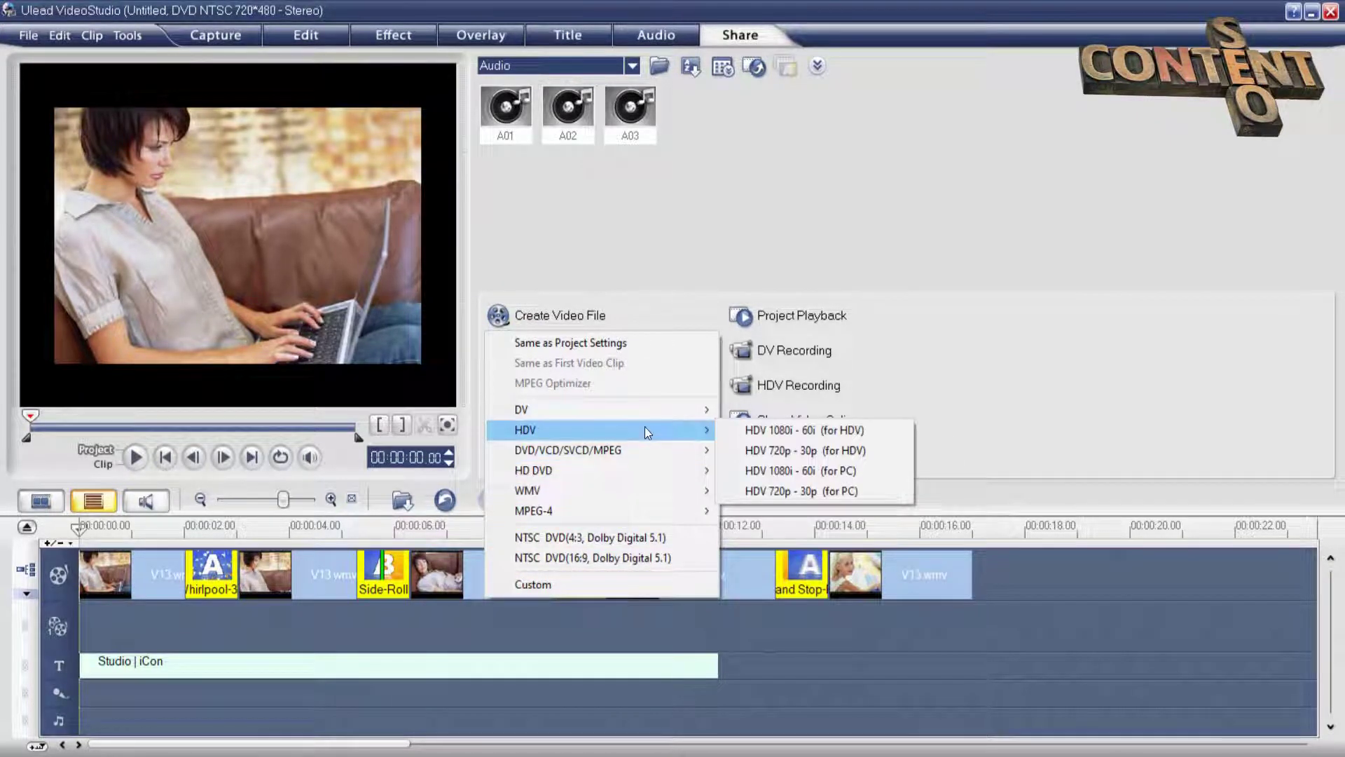
click(817, 472)
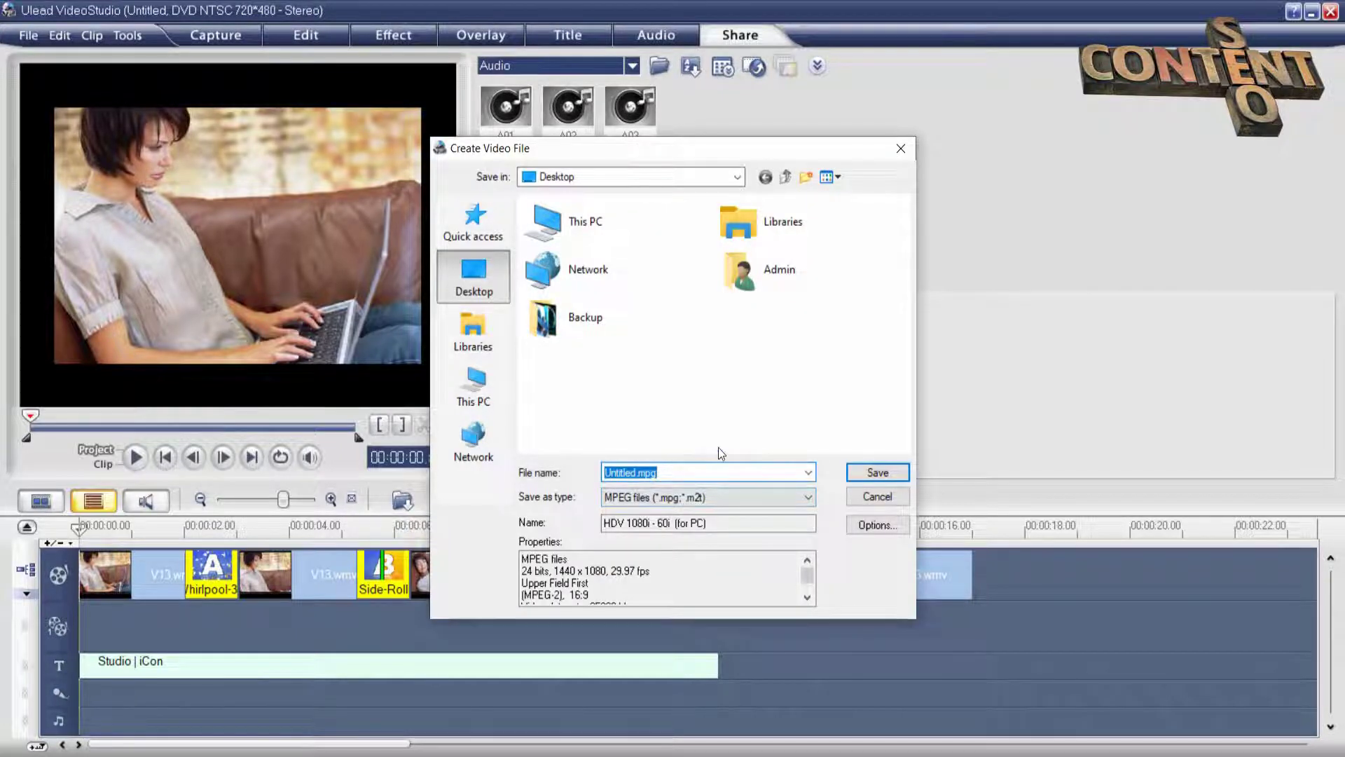
Name the video file iConStudio, save it on the Desktop, and render it
text(iConStudio)
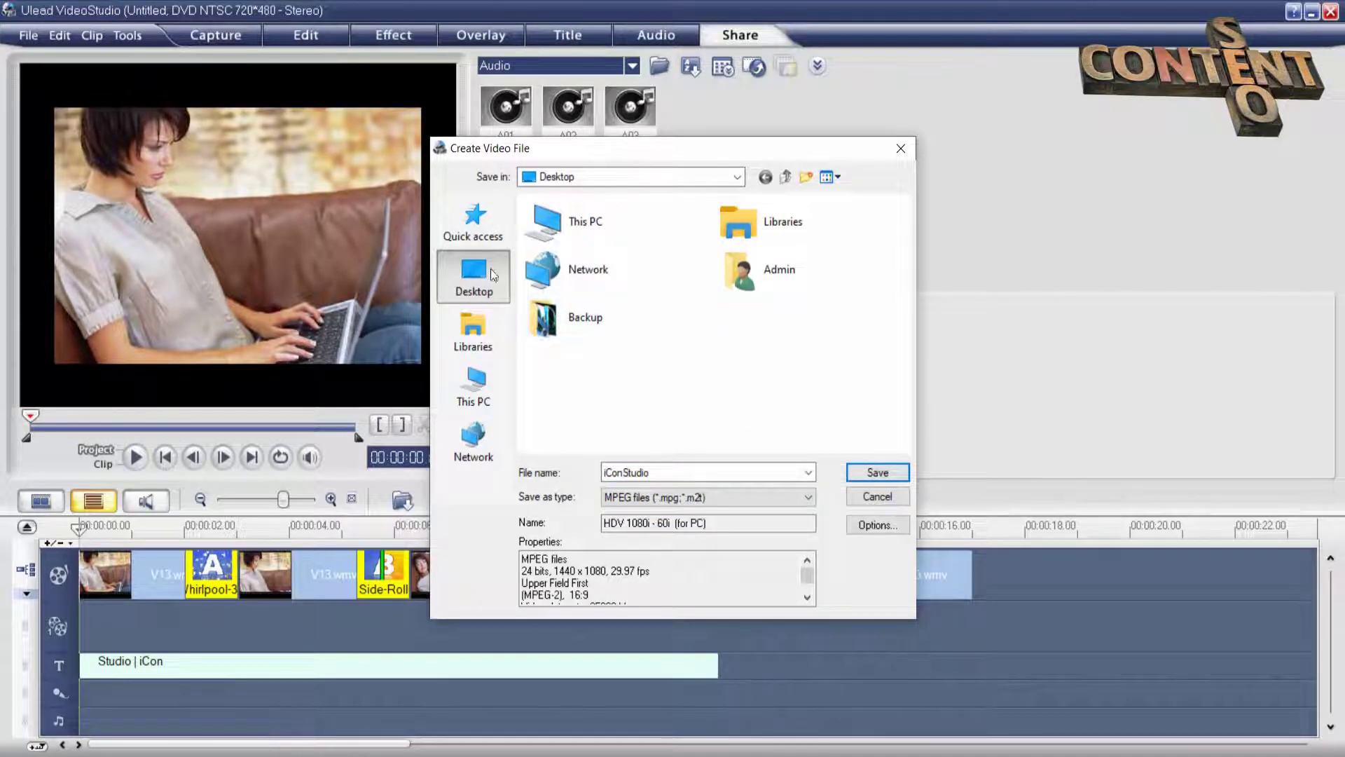
click(877, 473)
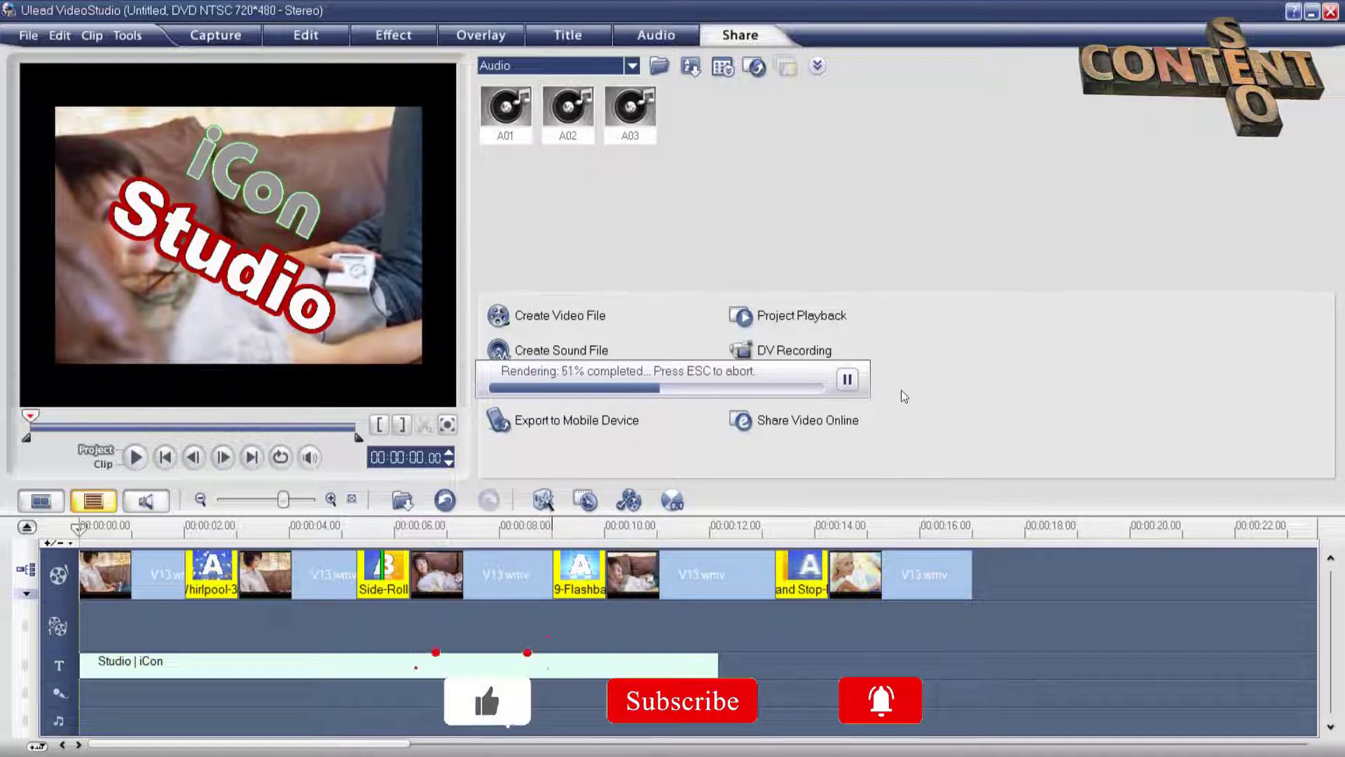
click(848, 380)
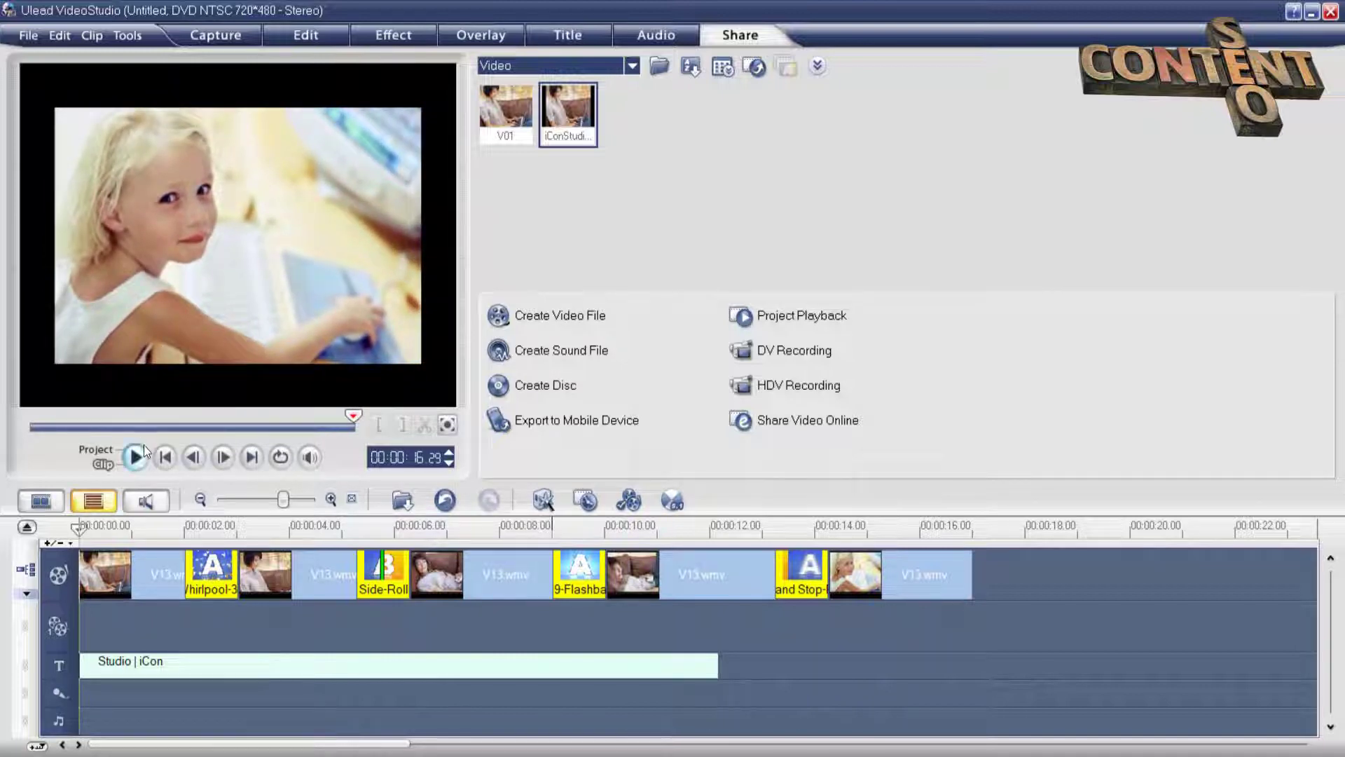
Minimize the video editor to get to the Windows desktop, and refresh the desktop
click(1310, 13)
right_click(300, 207)
click(380, 293)
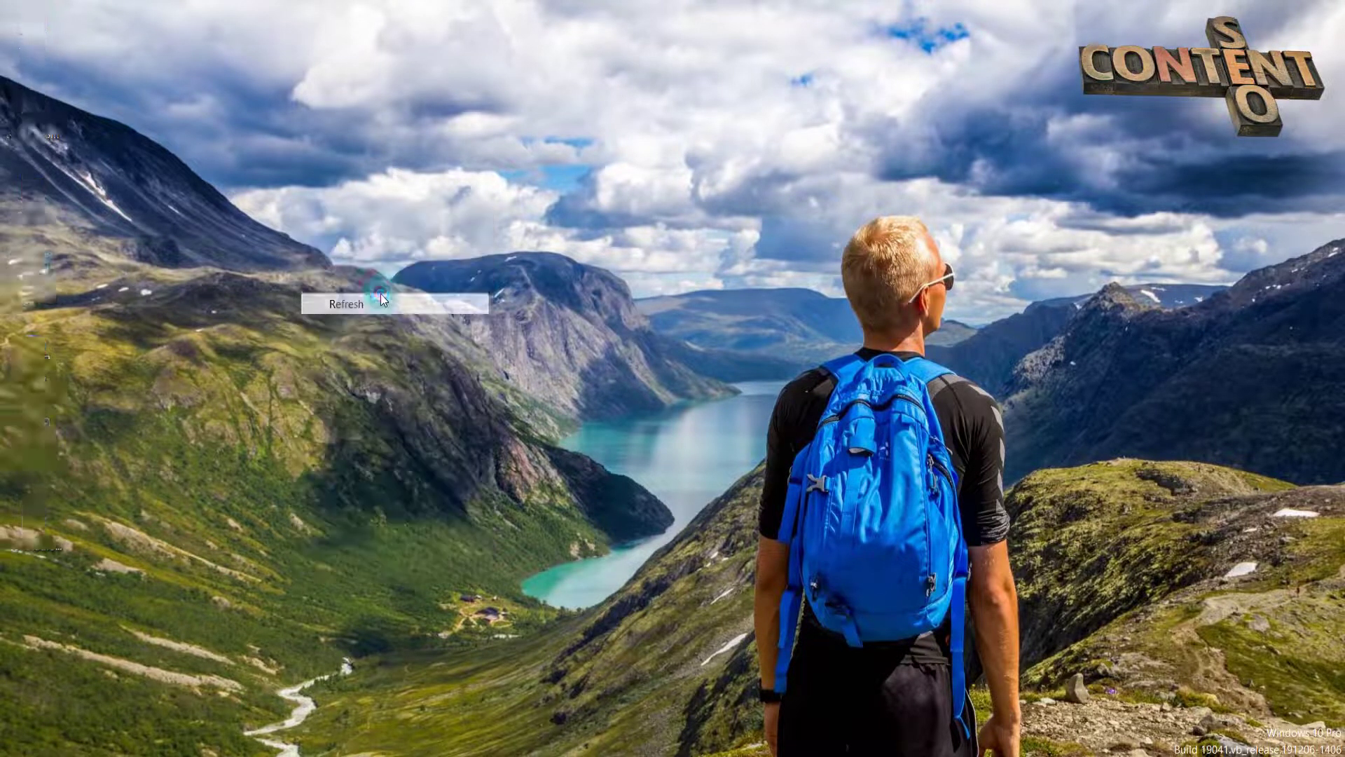
right_click(324, 217)
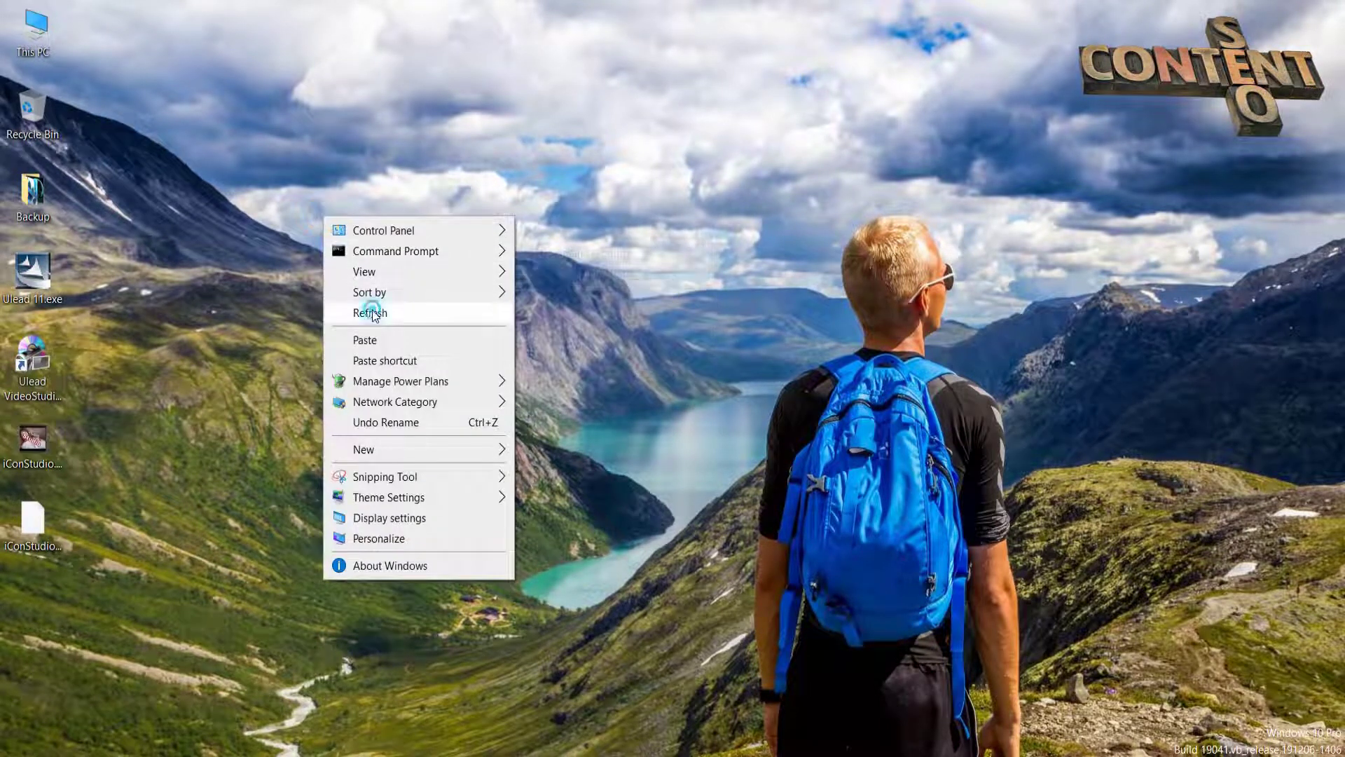
click(372, 312)
right_click(290, 172)
click(352, 267)
right_click(289, 185)
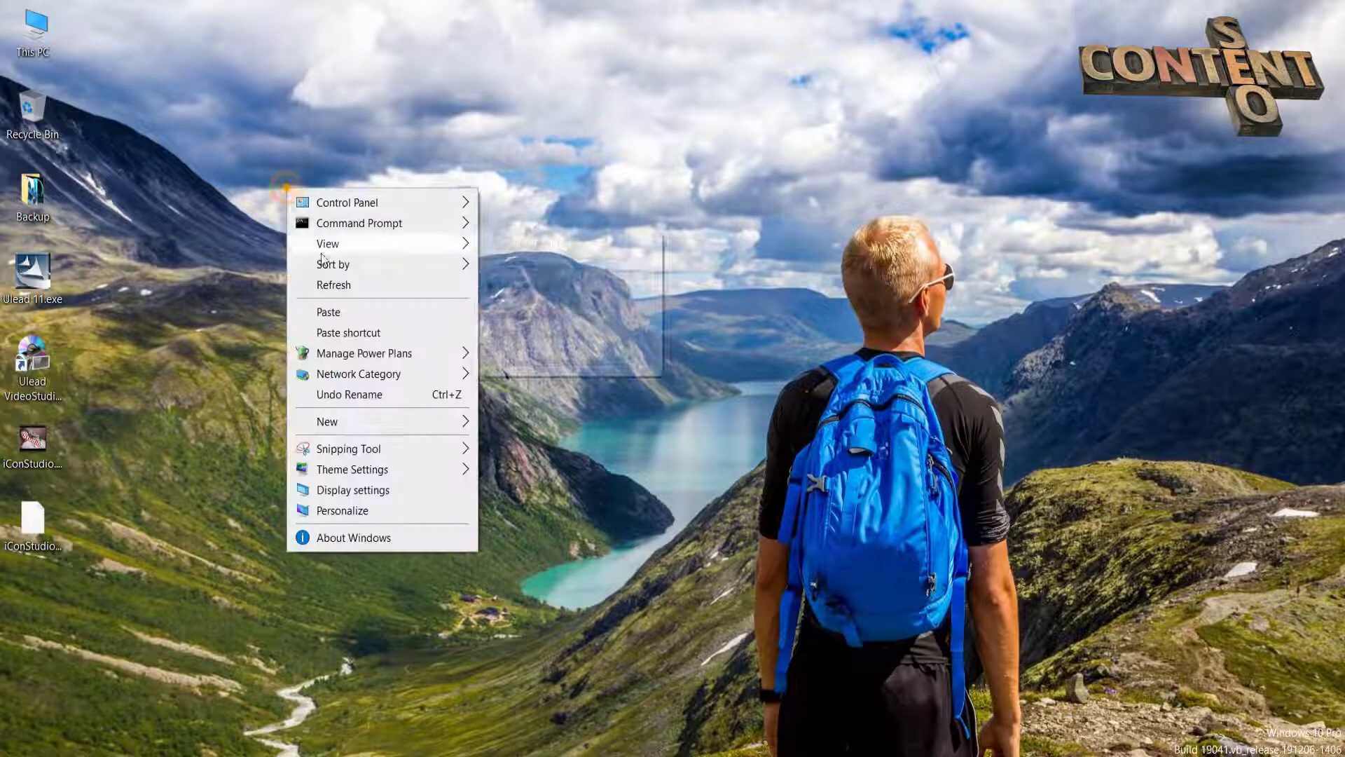
click(330, 288)
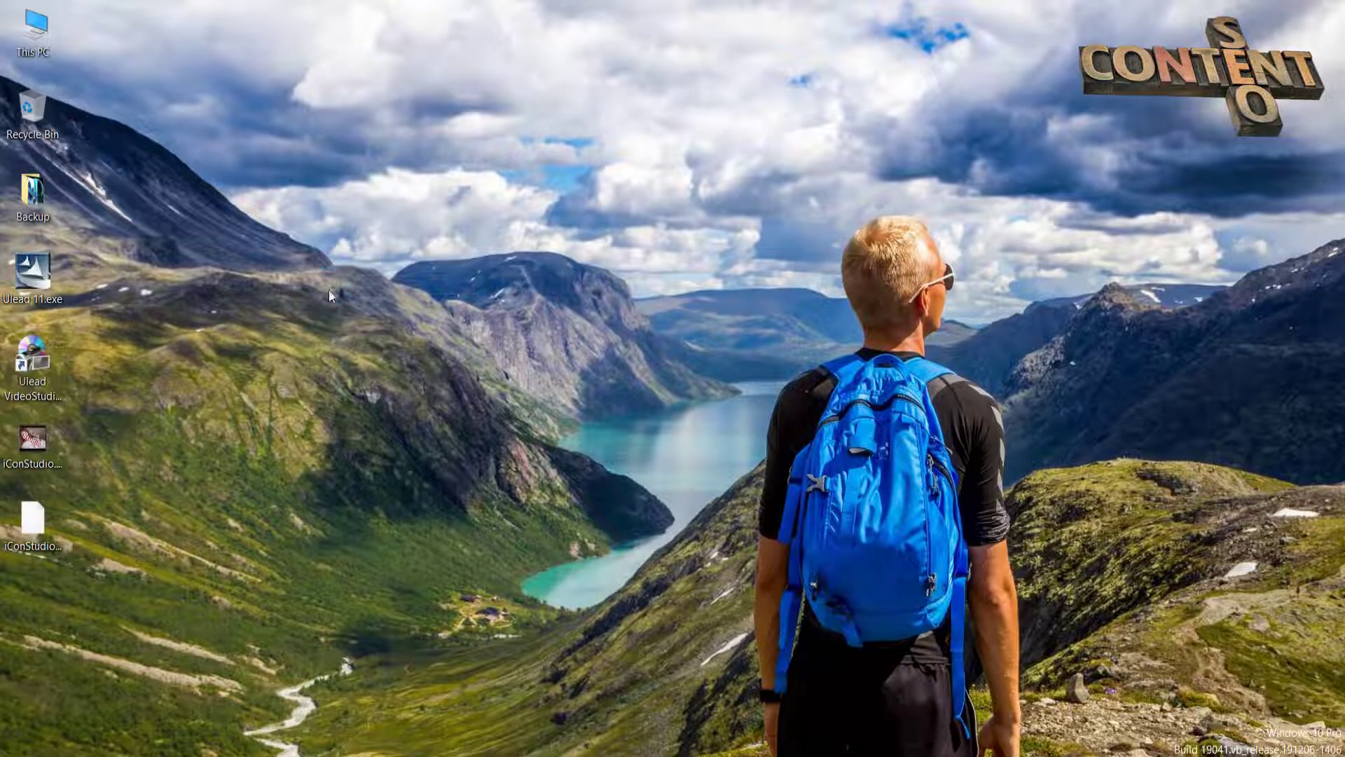
Check the size of iConStudio.mpg in its file properties, close them, and refresh the desktop
right_click(32, 444)
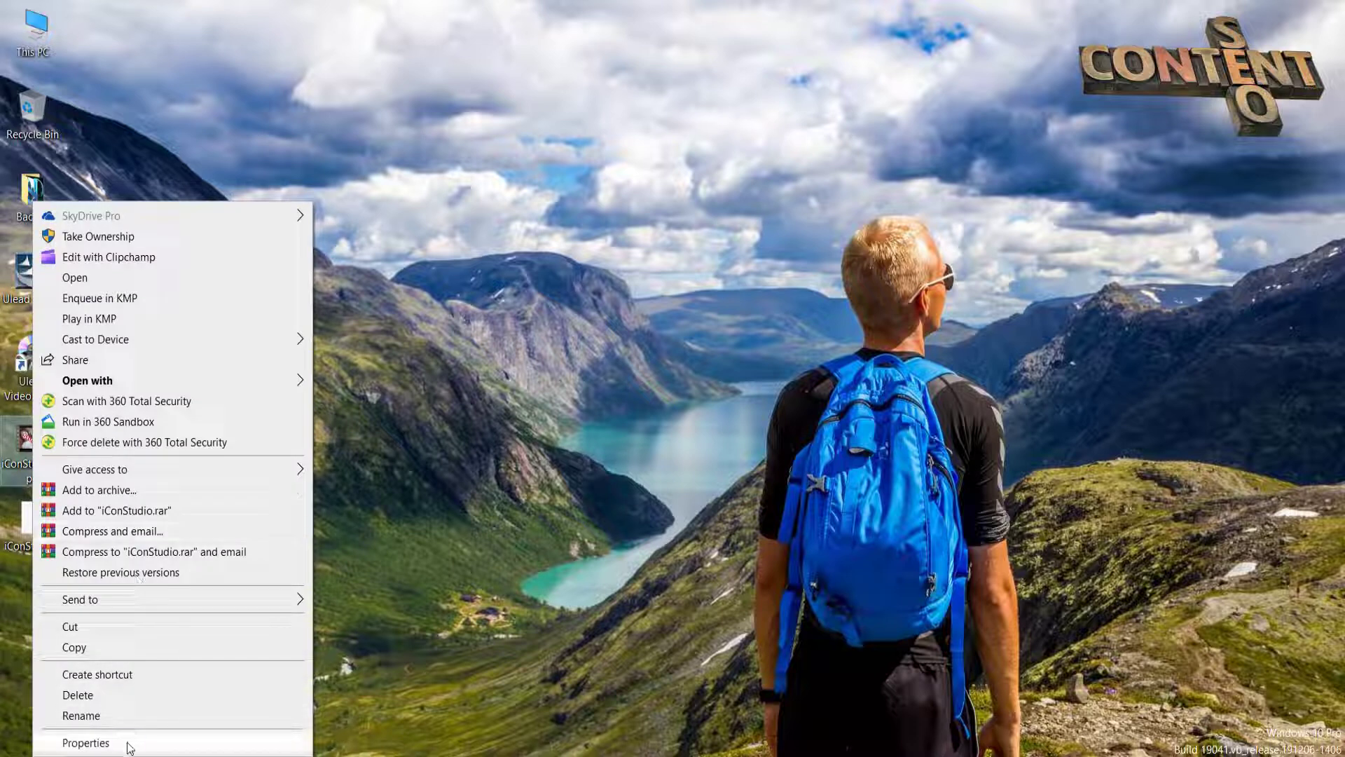
click(86, 743)
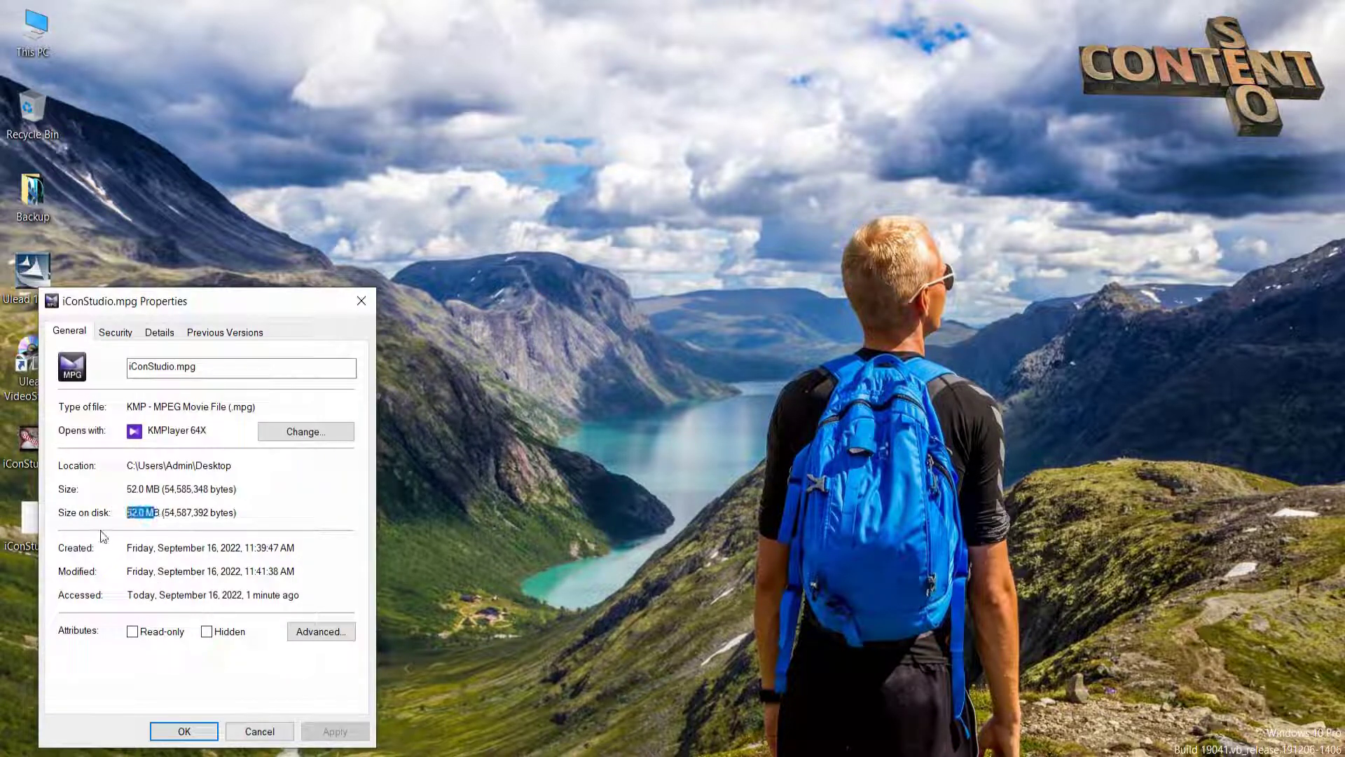
click(361, 297)
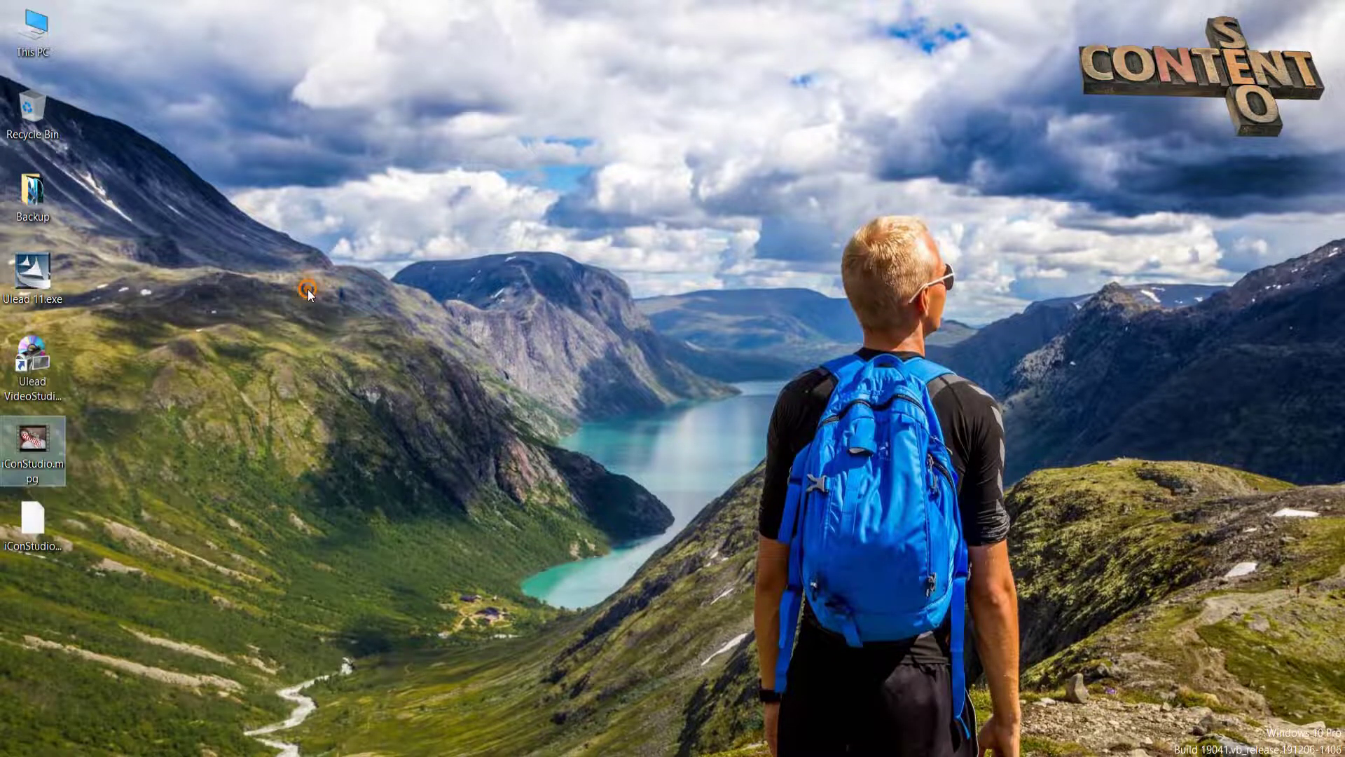
right_click(309, 288)
click(338, 384)
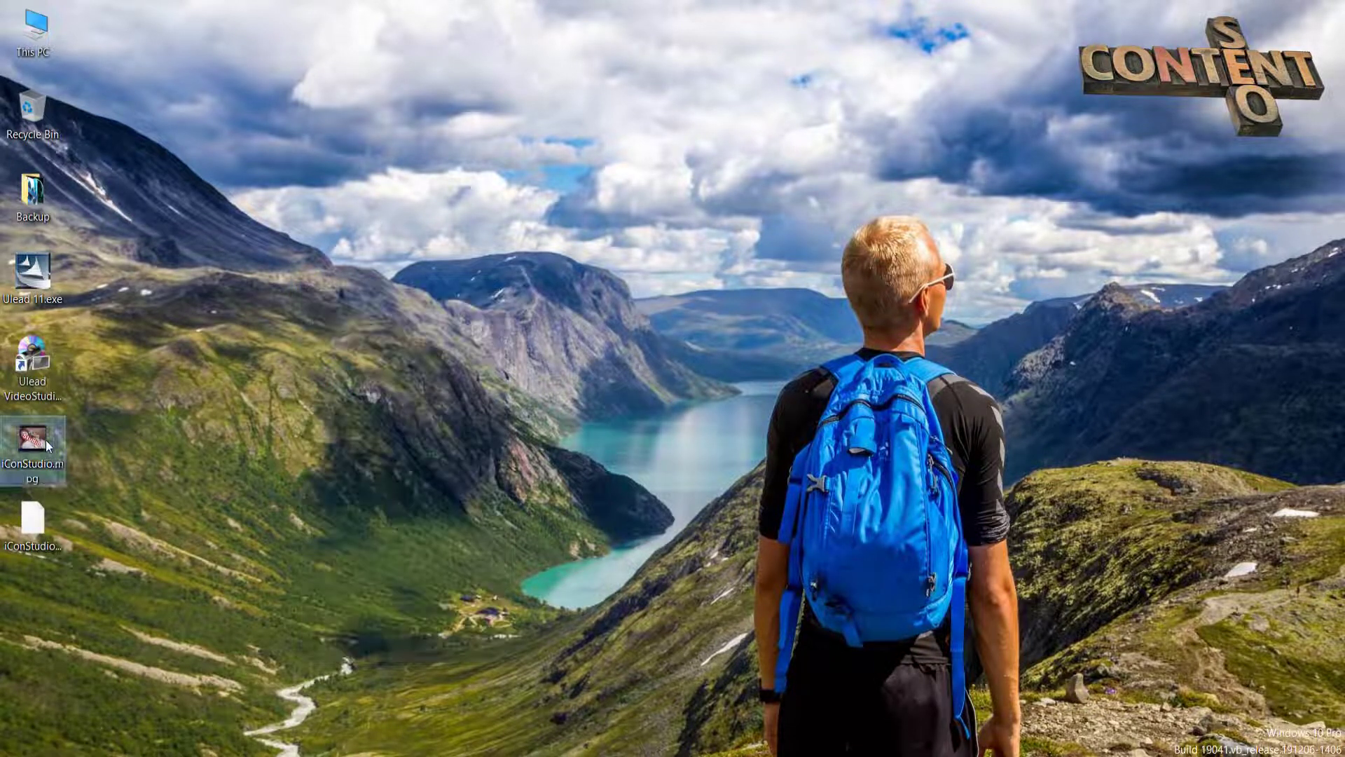
Play iConStudio.mpg in KMPlayer to review the rendered video
double_click(39, 443)
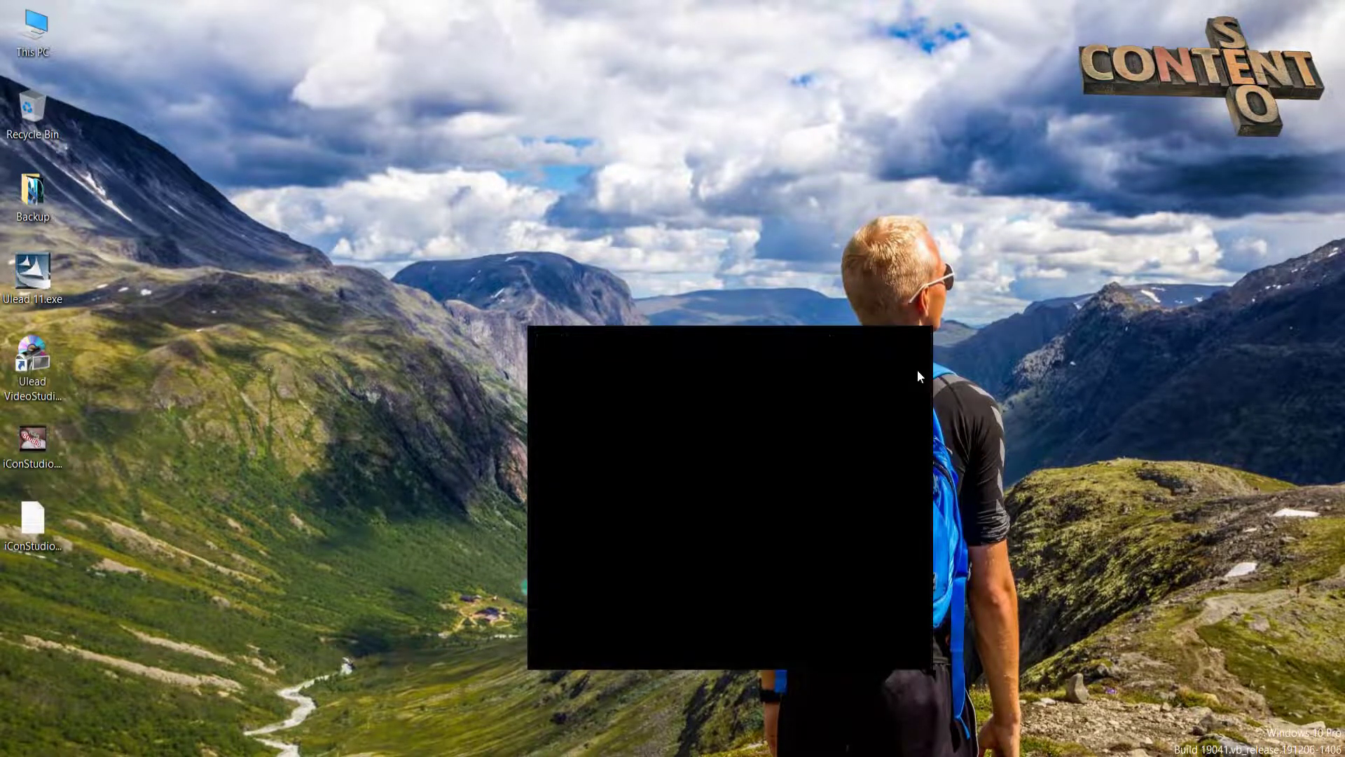
click(895, 339)
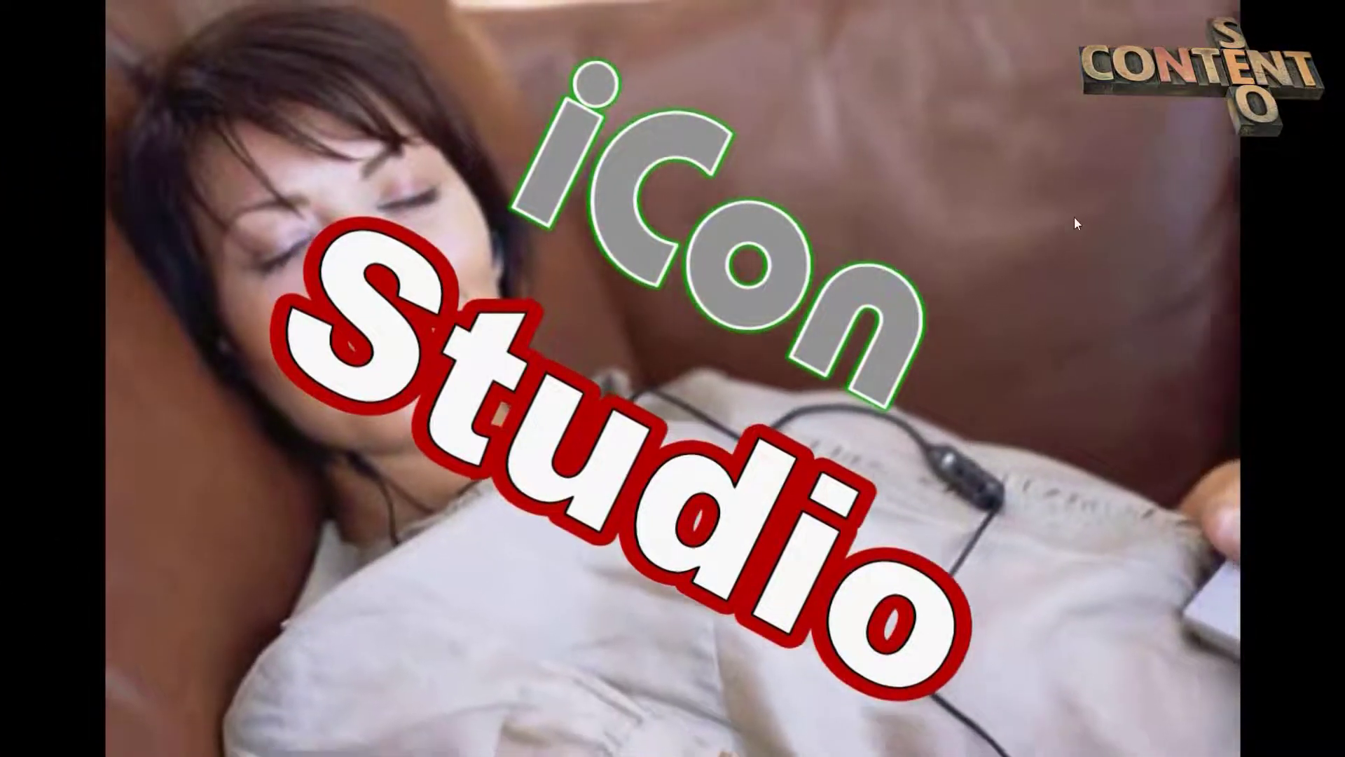
mouse_move(1191, 106)
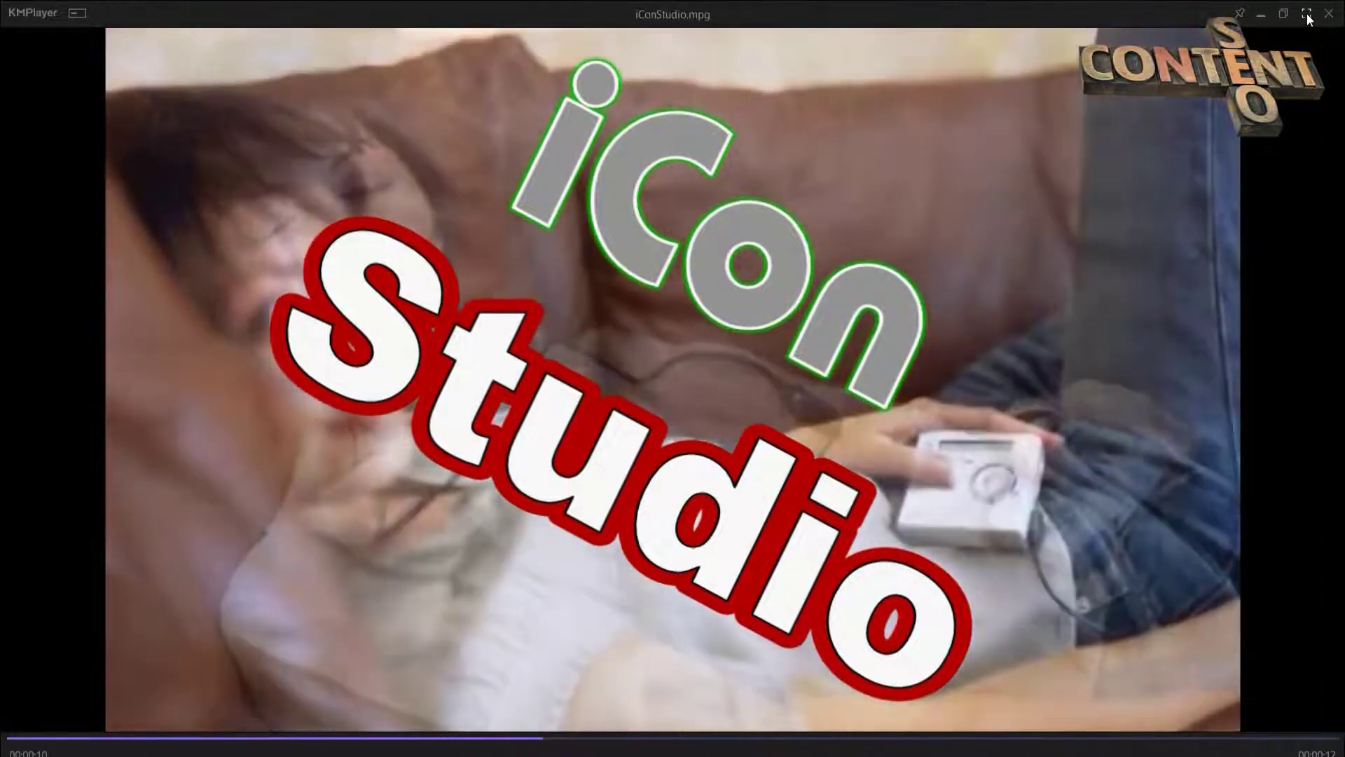
click(1284, 14)
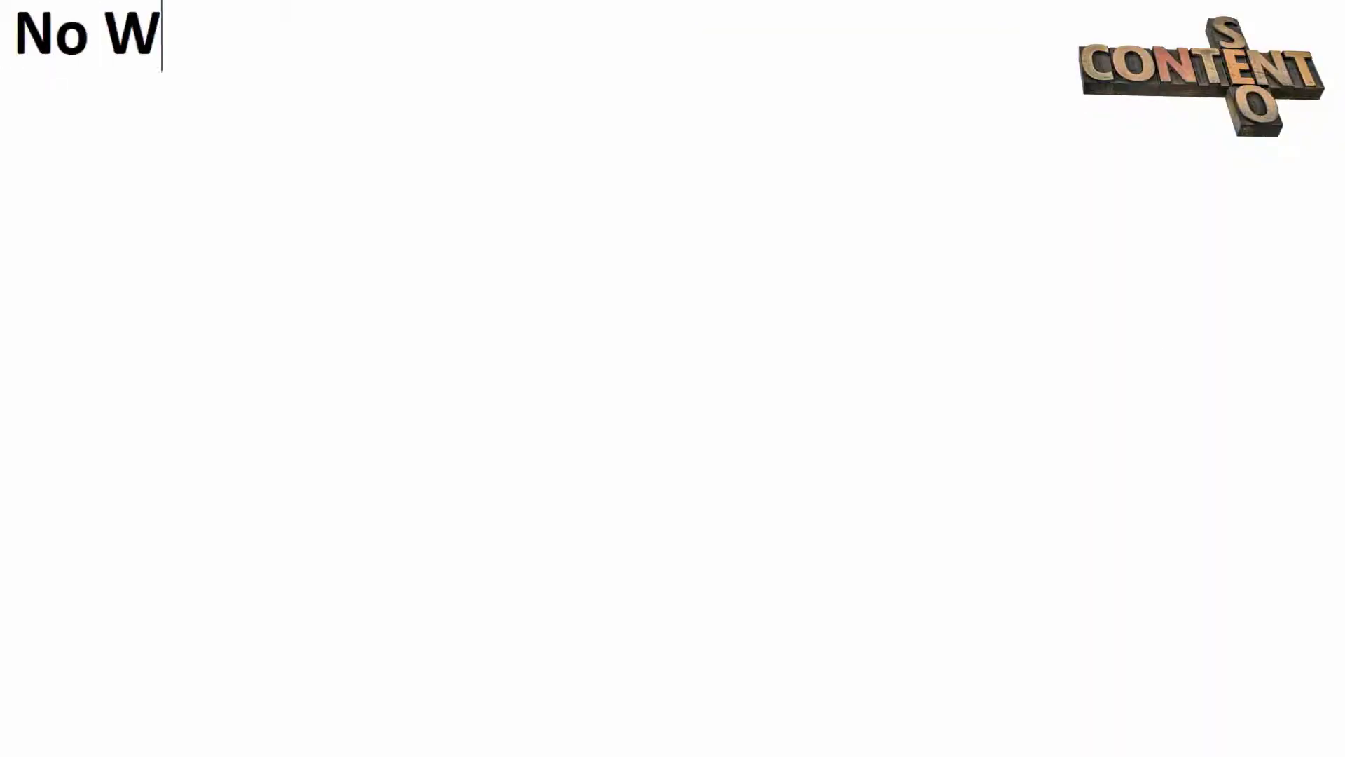